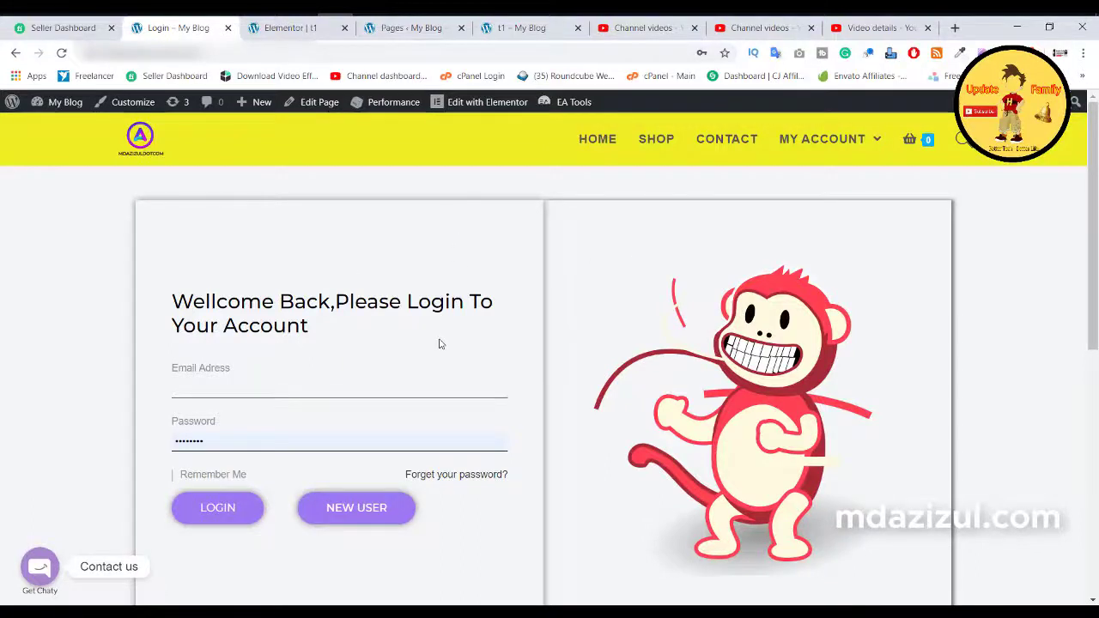
- Look over the WordPress Pages list of 17 published pages, then open a new blank browser tab
scroll(415, 326, down, 1)
scroll(576, 315, up, 1)
click(504, 29)
click(432, 31)
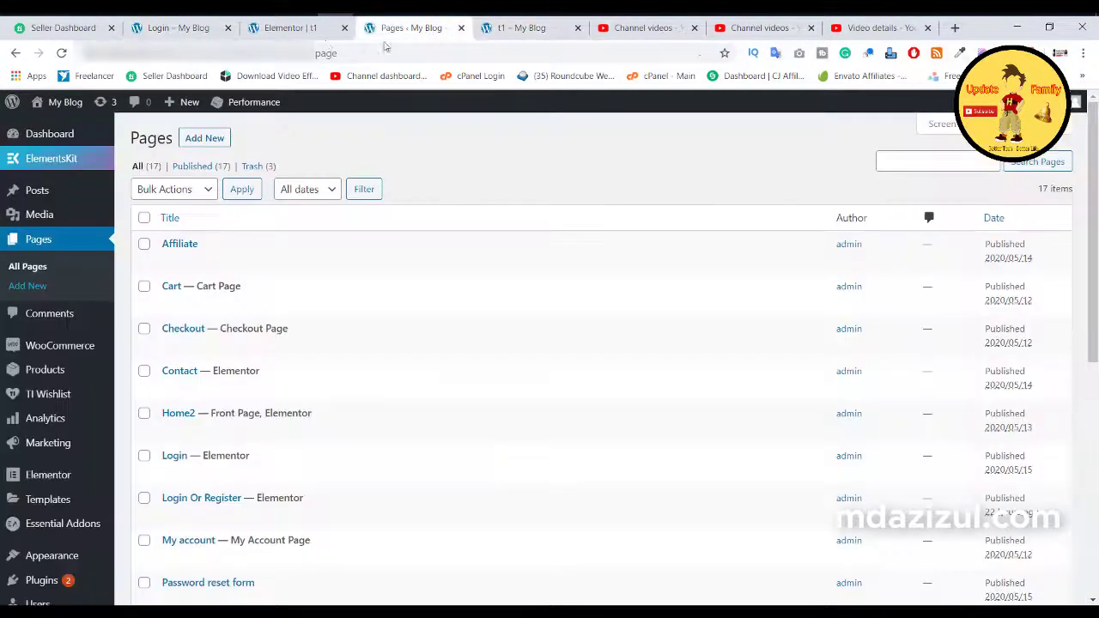
scroll(177, 257, down, 4)
mouse_move(77, 565)
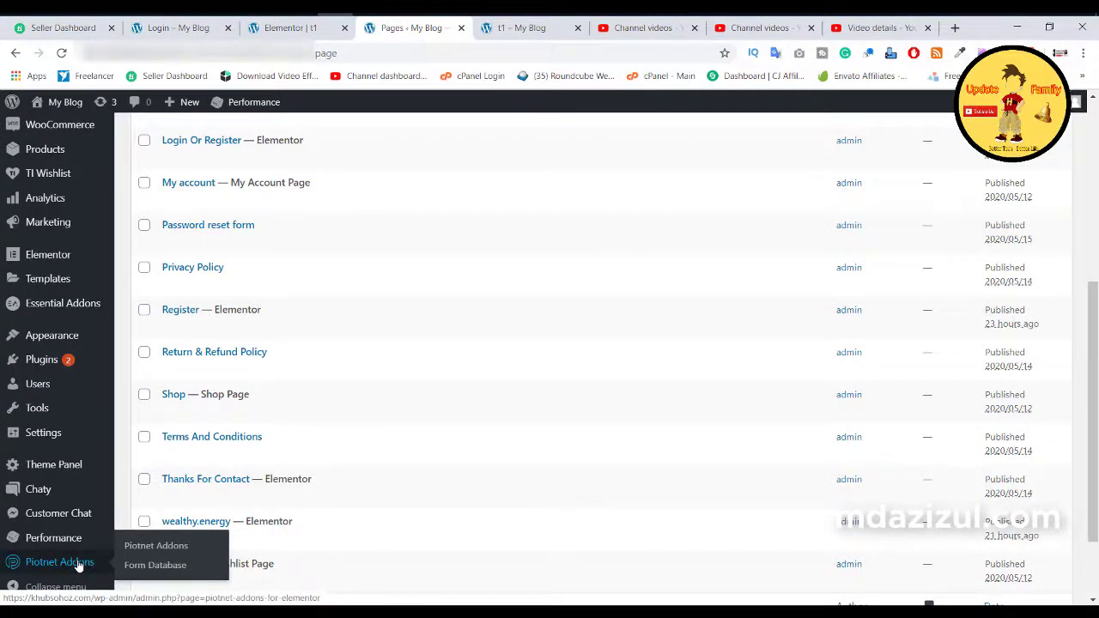
mouse_move(63, 493)
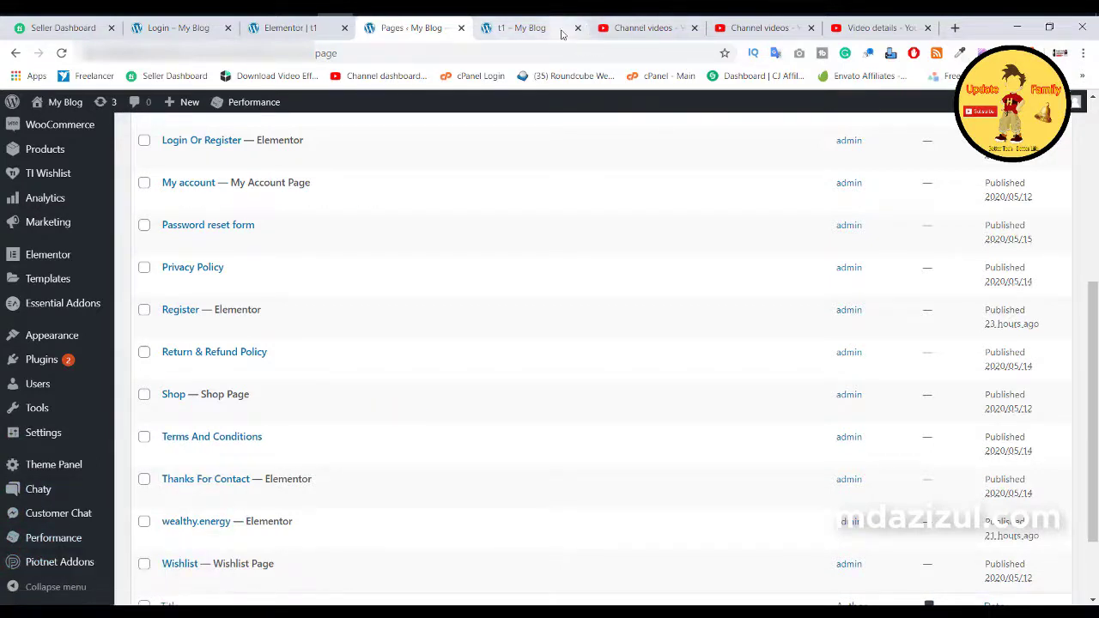
click(528, 27)
- Search Google for 'Piotnet Addons'
click(954, 28)
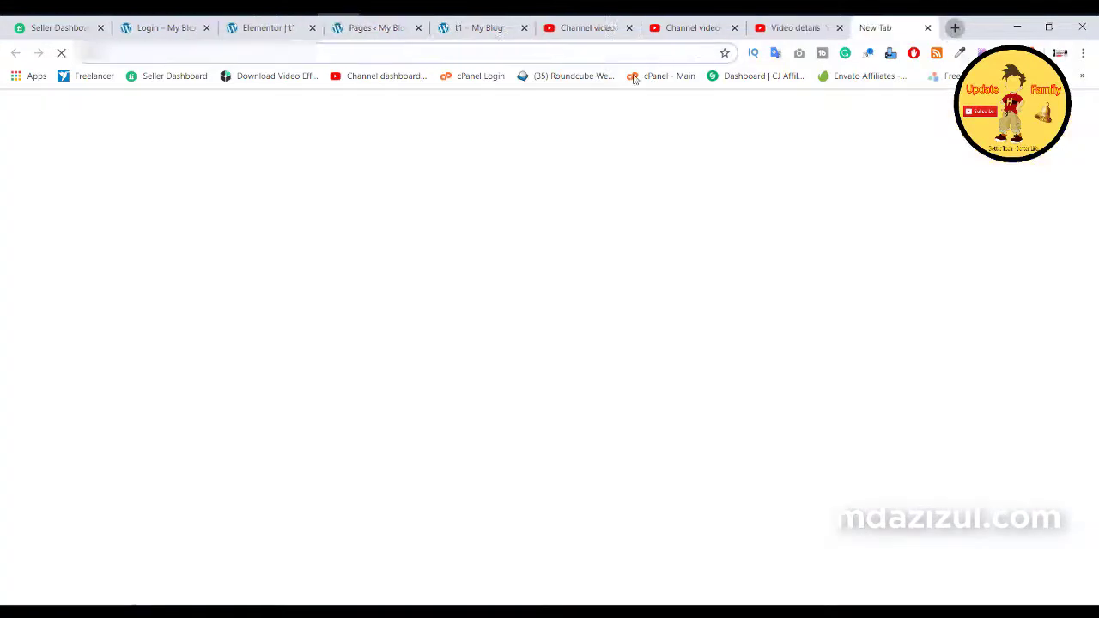
click(595, 50)
text(Piotnet Addons)
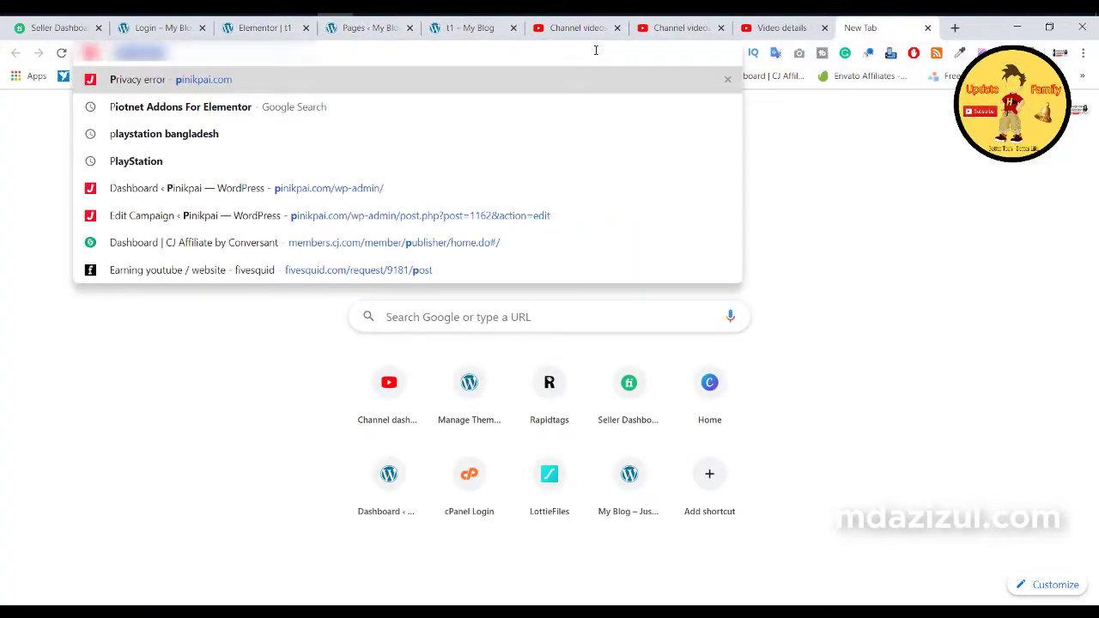
key(Return)
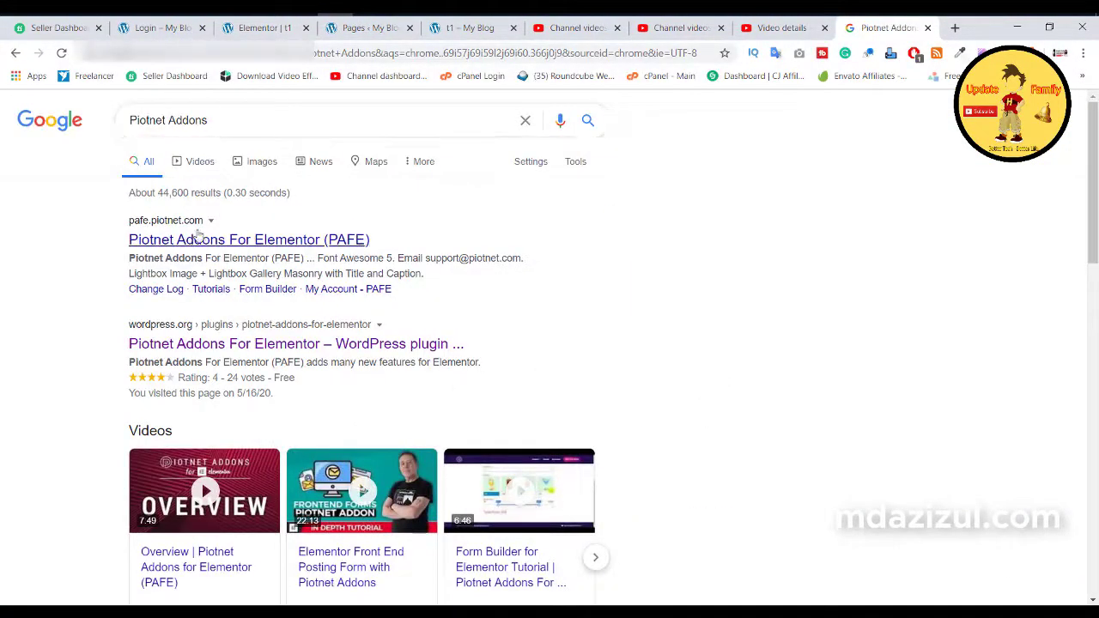
- Open the Piotnet Addons wordpress.org plugin page in its own tab, close Google, and return to the login page
right_click(260, 345)
click(297, 355)
click(891, 27)
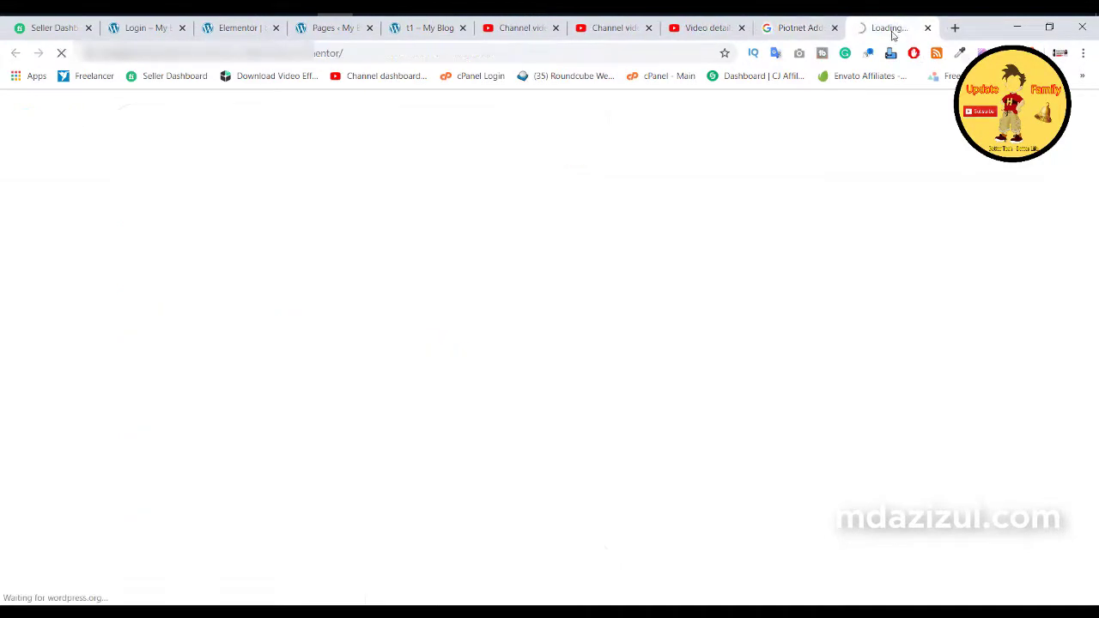
click(835, 27)
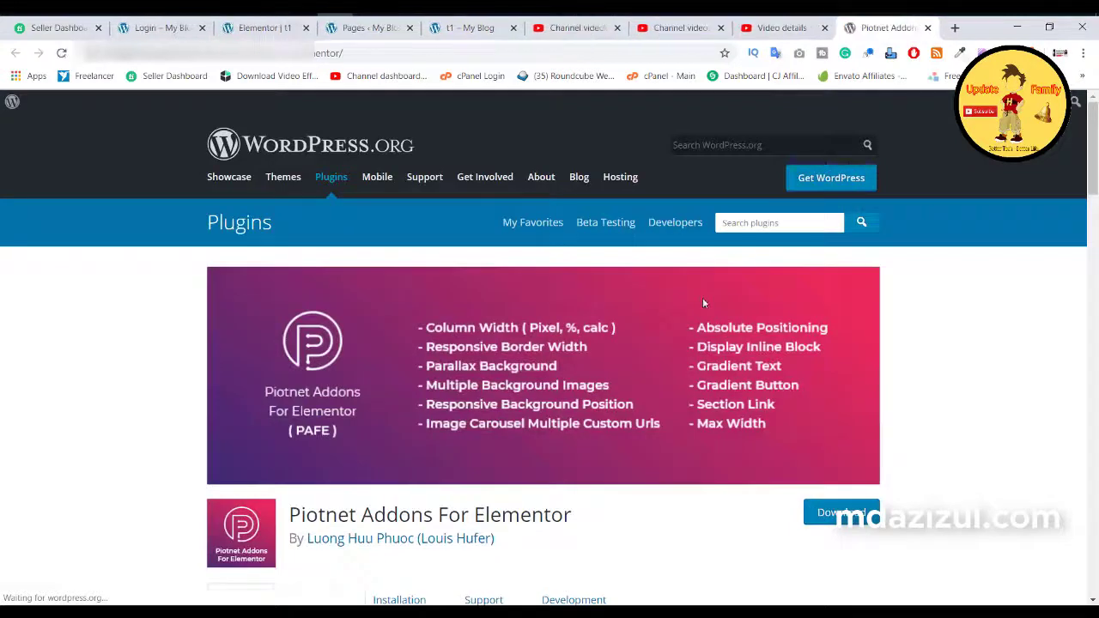
scroll(702, 297, down, 2)
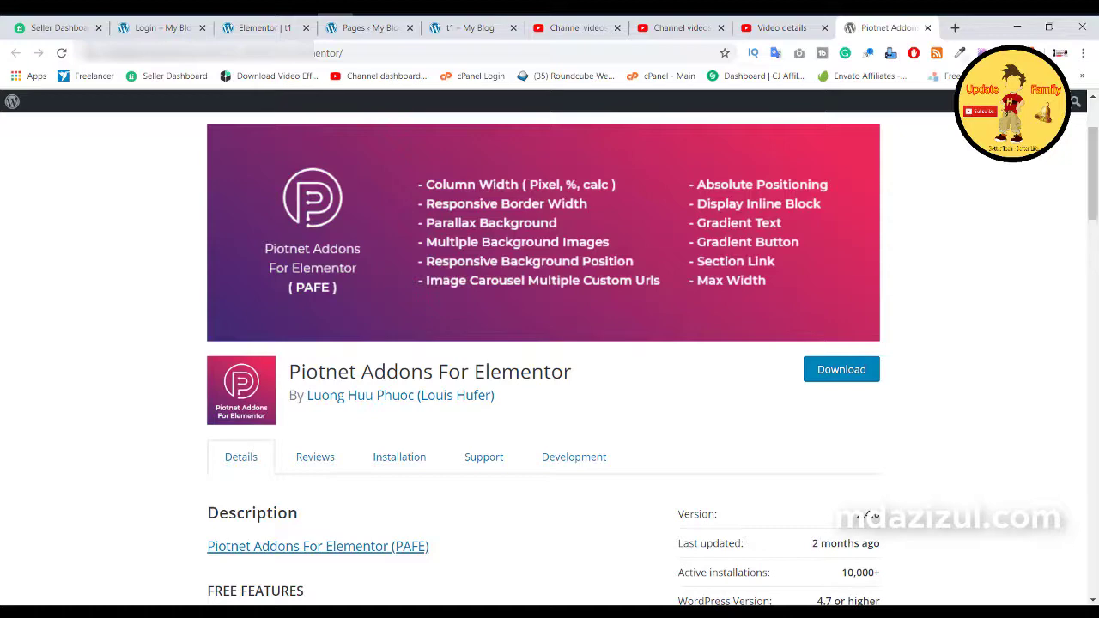
click(175, 33)
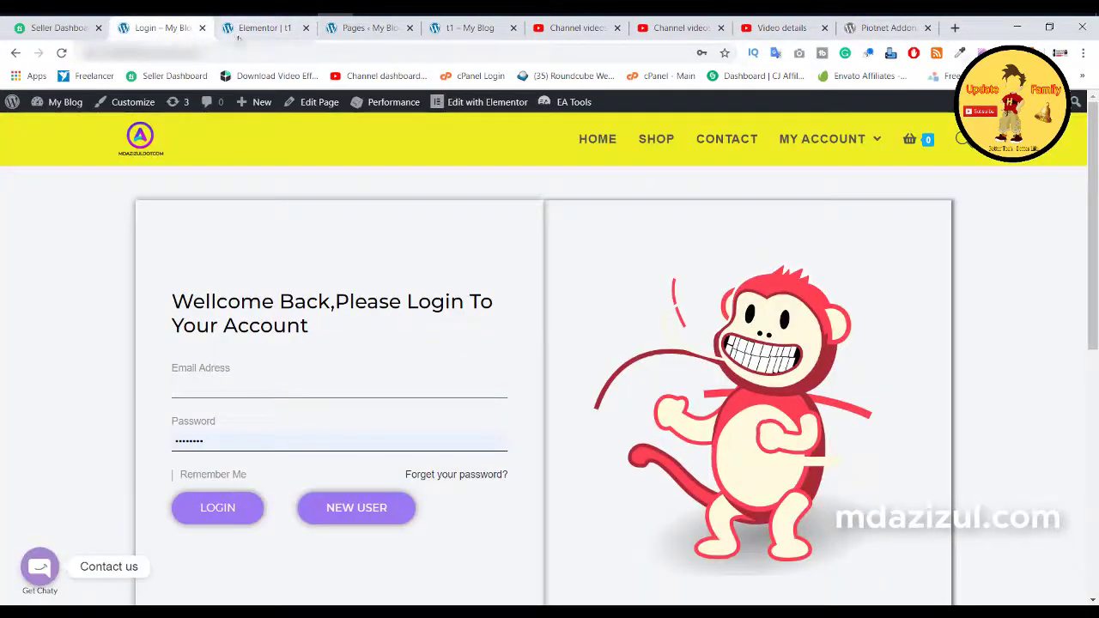
- In the Elementor editor for page t1, delete the existing login-form section
click(249, 29)
click(352, 29)
scroll(79, 212, up, 5)
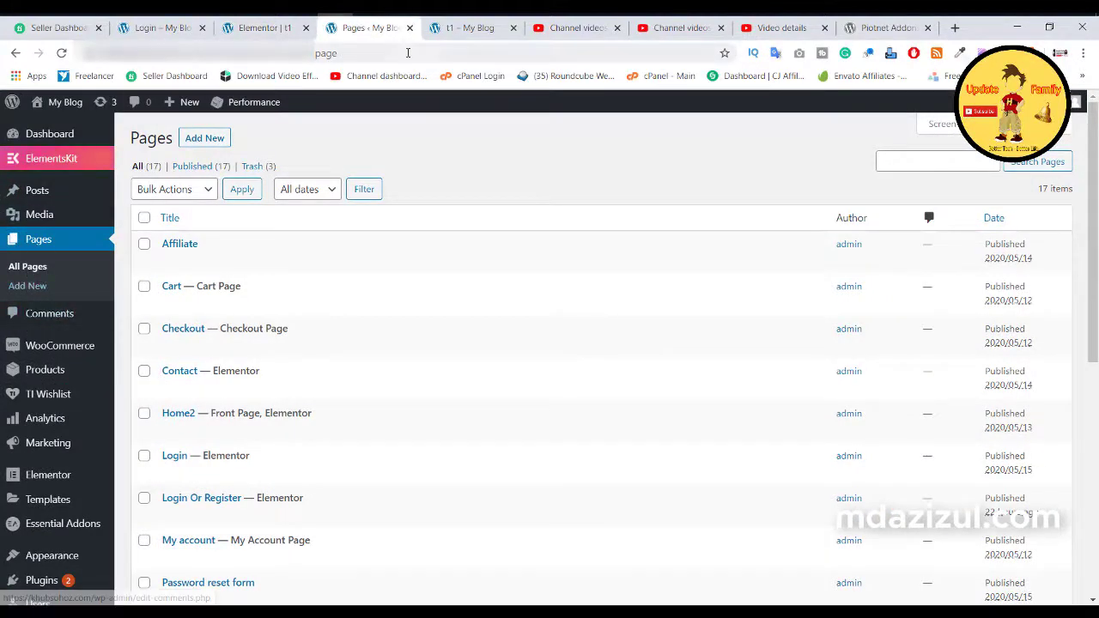
click(251, 27)
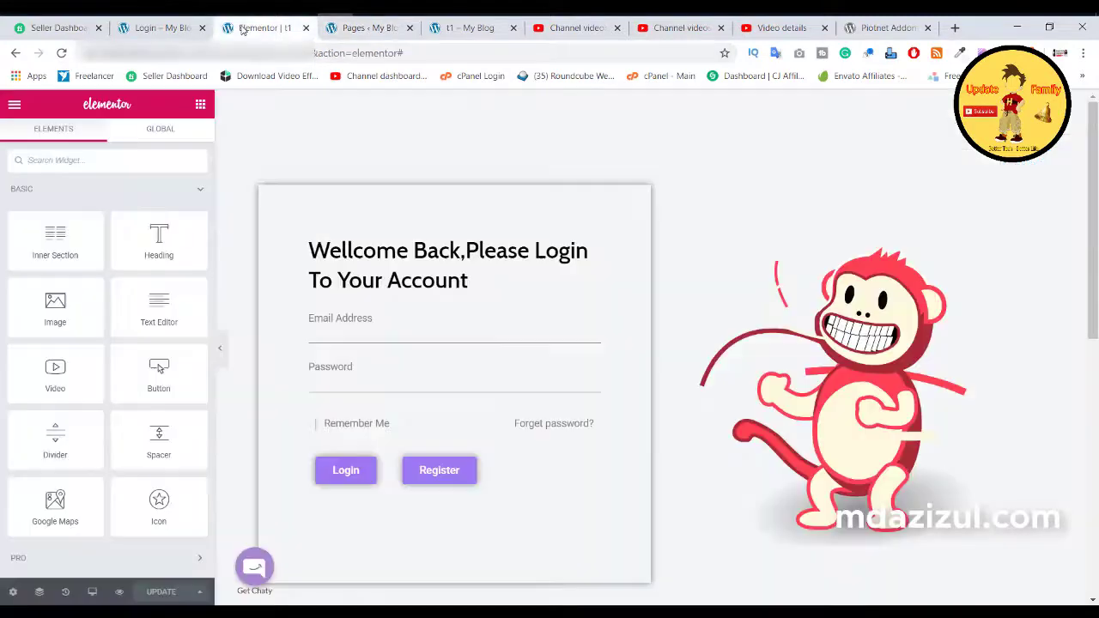
scroll(633, 280, down, 2)
scroll(653, 215, up, 2)
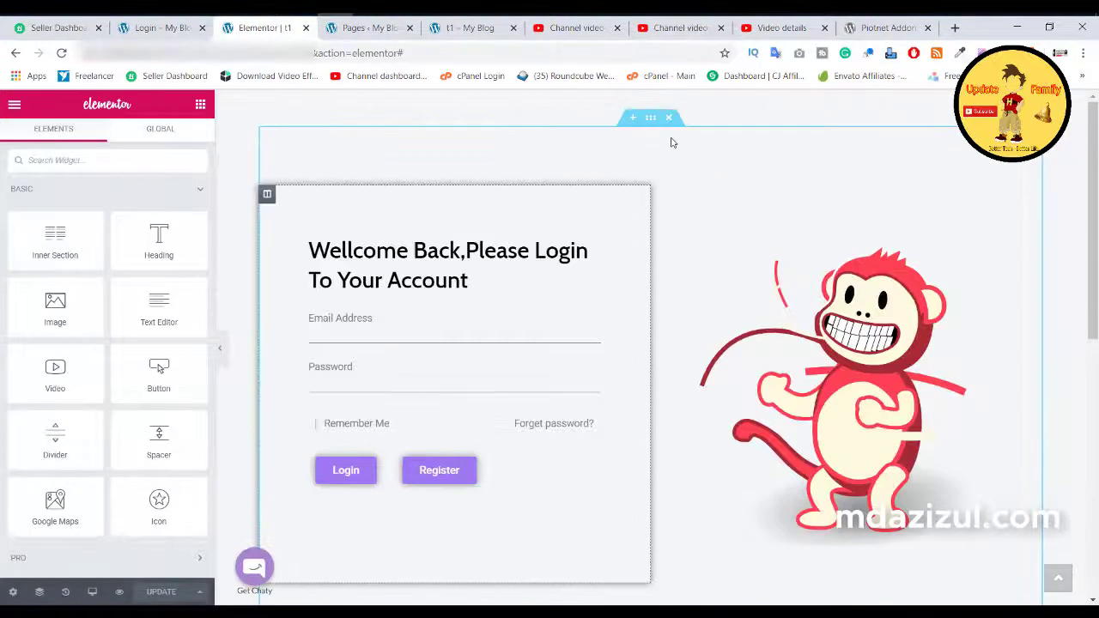
click(669, 119)
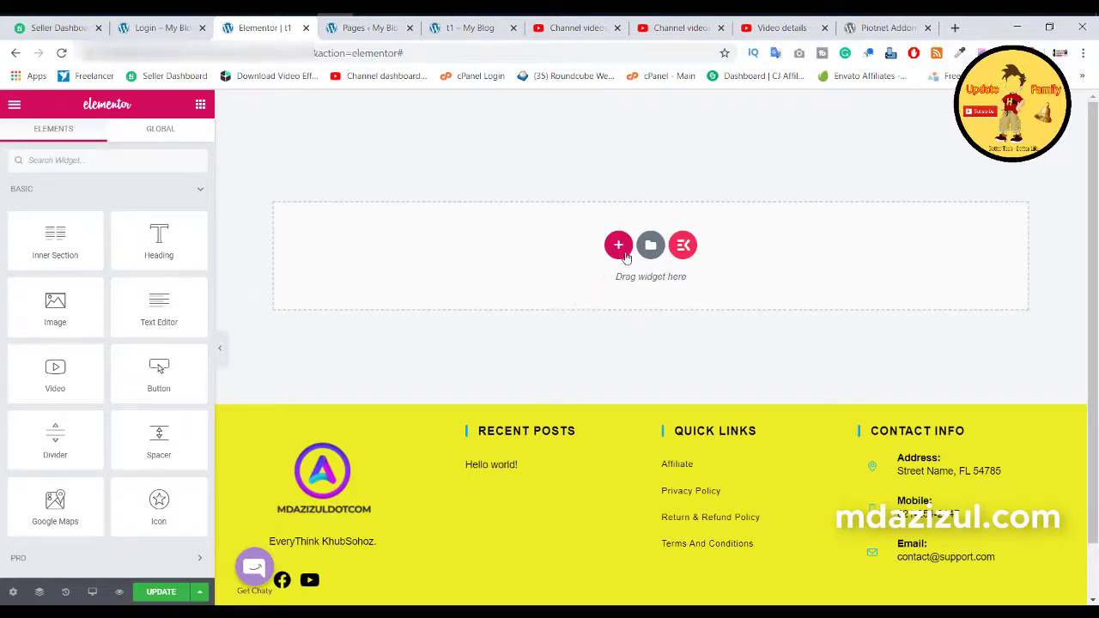
- Add a new two-column section at the top of the t1 page
click(618, 247)
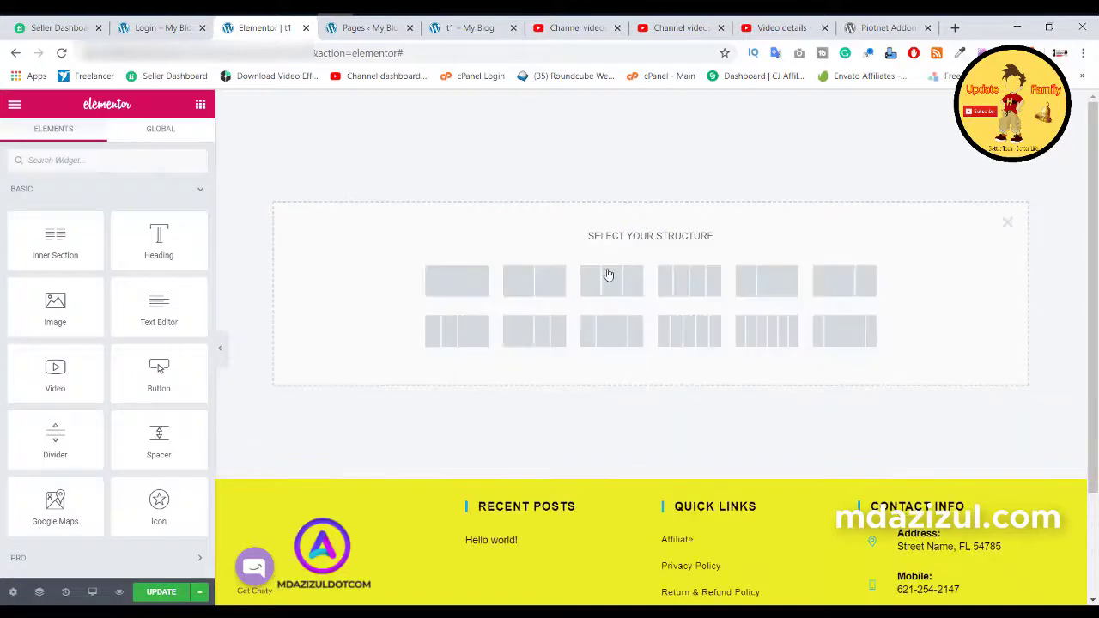
click(545, 290)
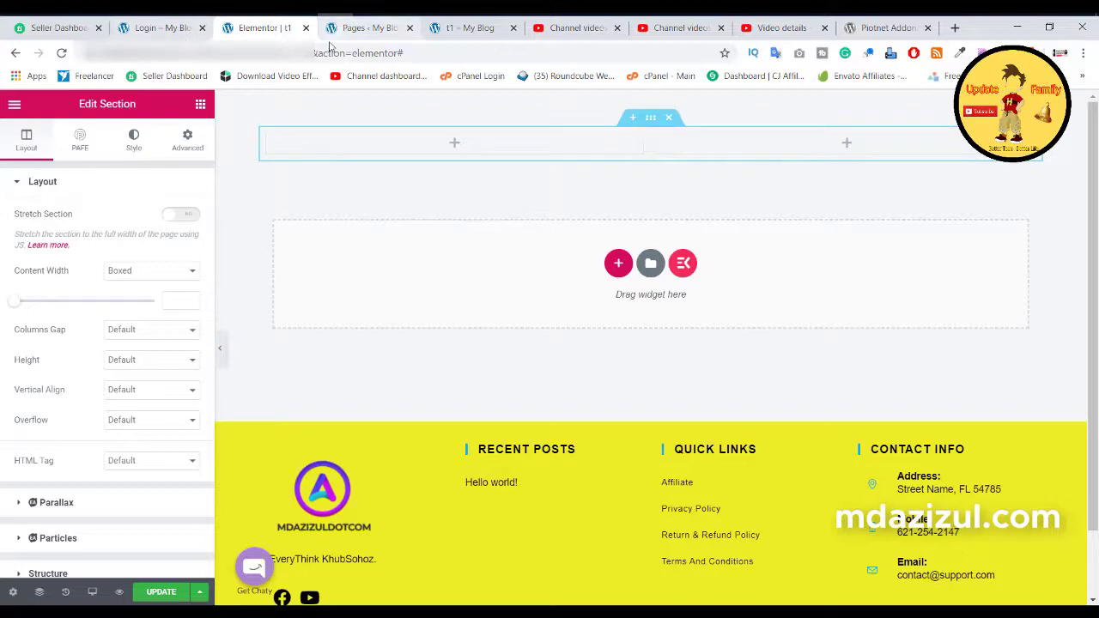
click(348, 31)
drag(471, 34, 369, 31)
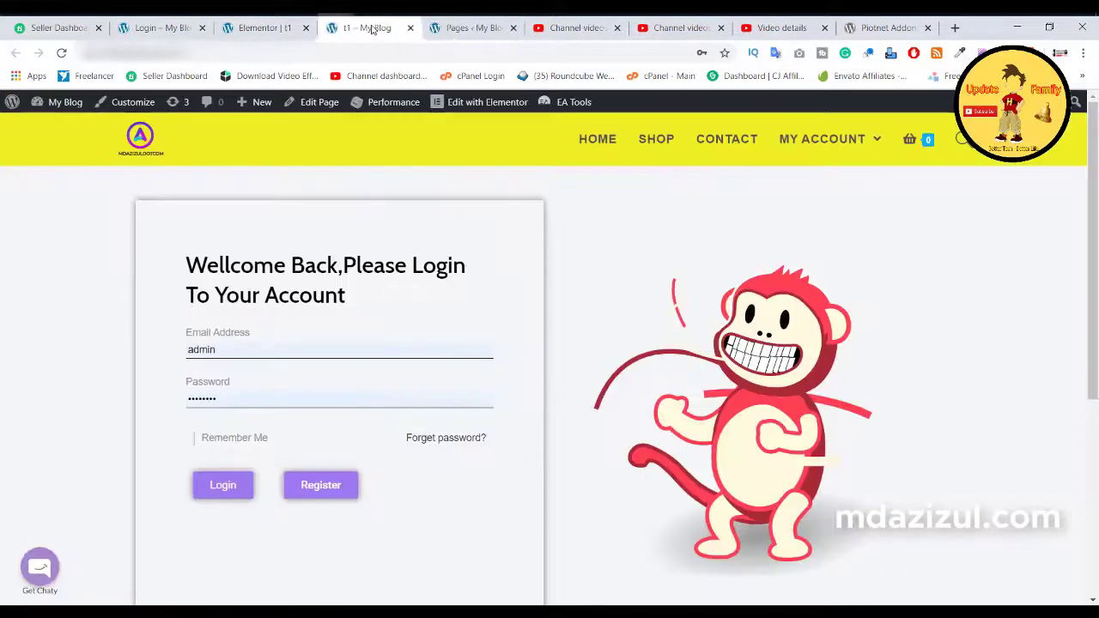
- Copy the login heading text from the live t1 page and return to the Elementor editor
drag(407, 318, 185, 262)
right_click(312, 266)
click(331, 276)
right_click(331, 263)
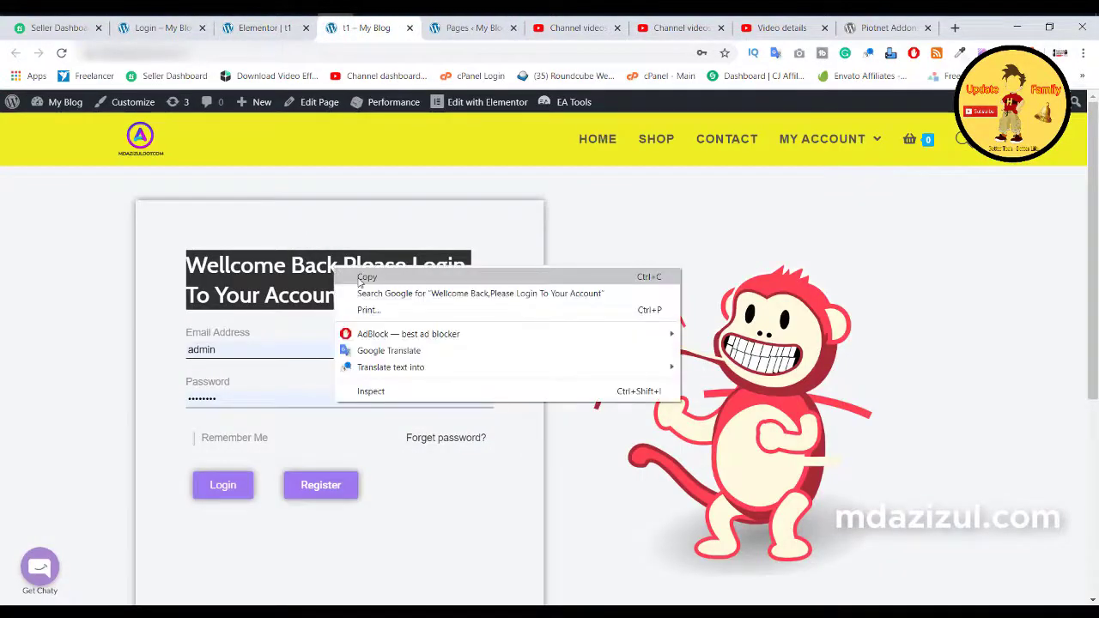
click(347, 273)
click(262, 27)
drag(262, 27, 365, 28)
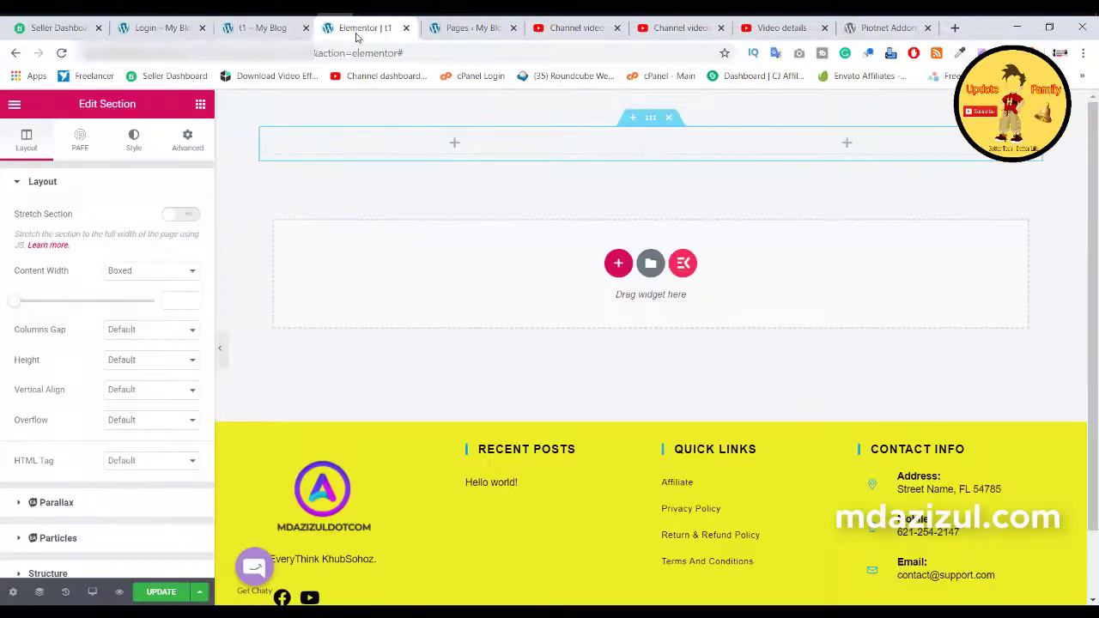
- Place a Heading widget in the left column and paste the copied login heading as its title
click(200, 104)
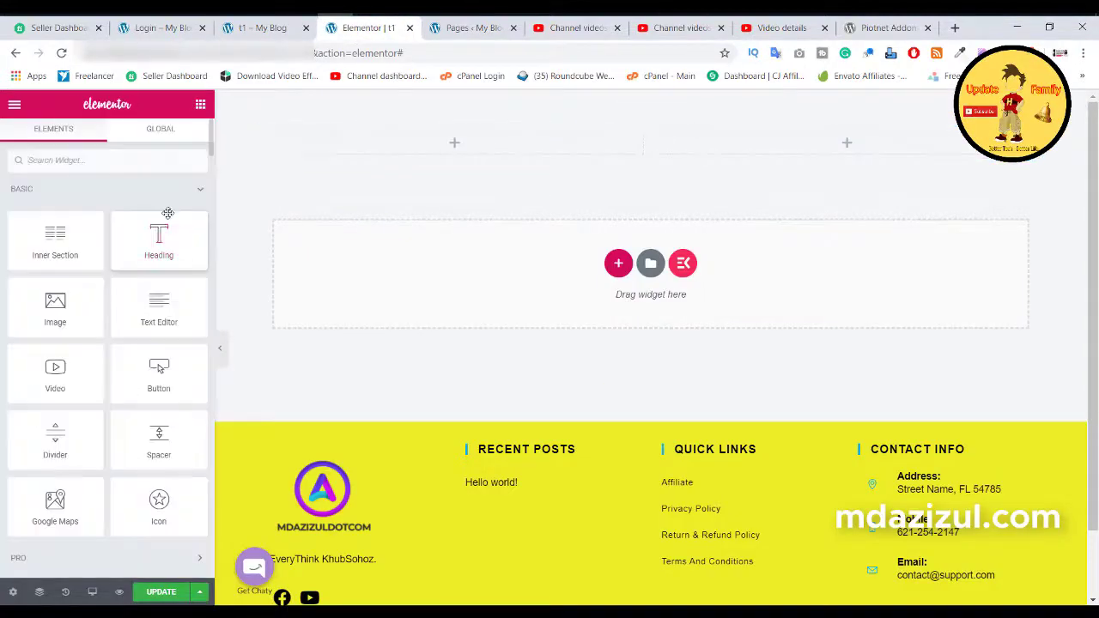
drag(161, 225, 360, 155)
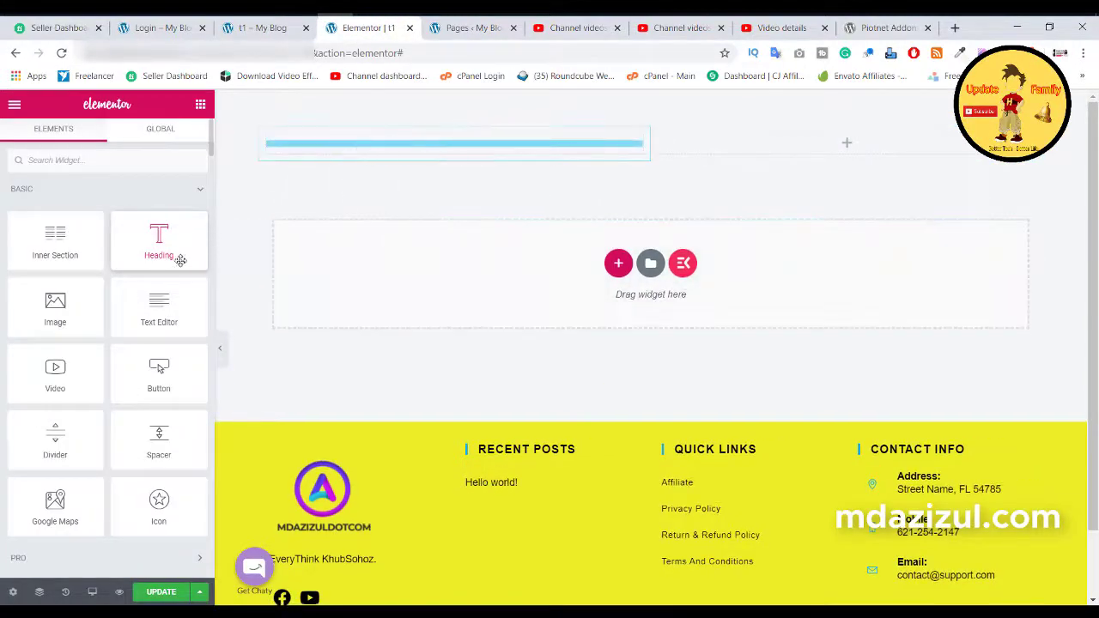
click(125, 254)
key(ctrl+a)
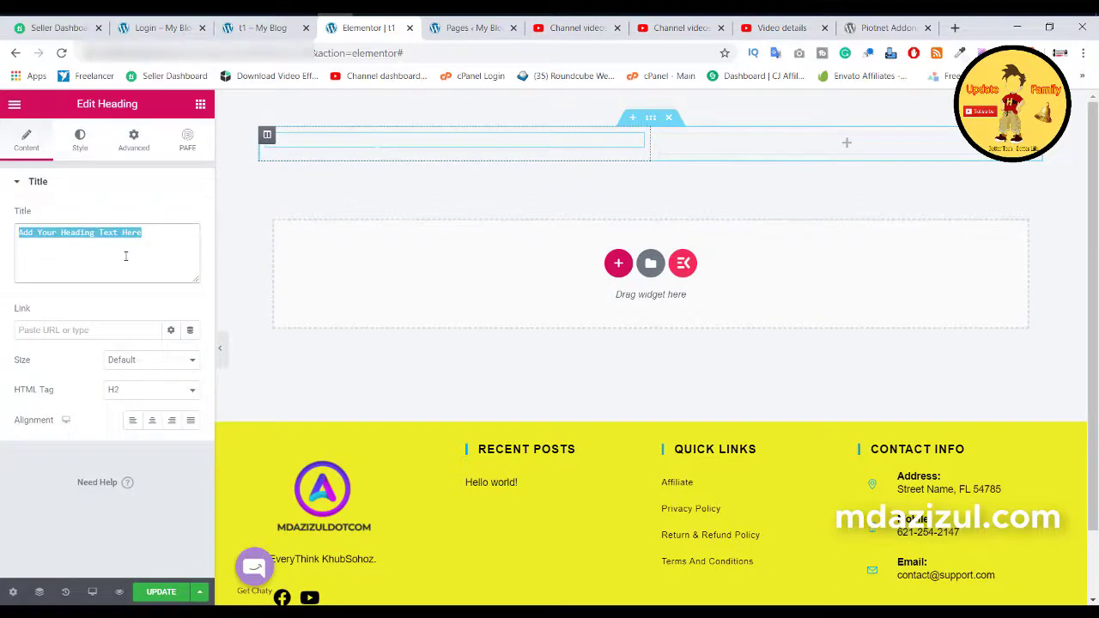
key(ctrl+v)
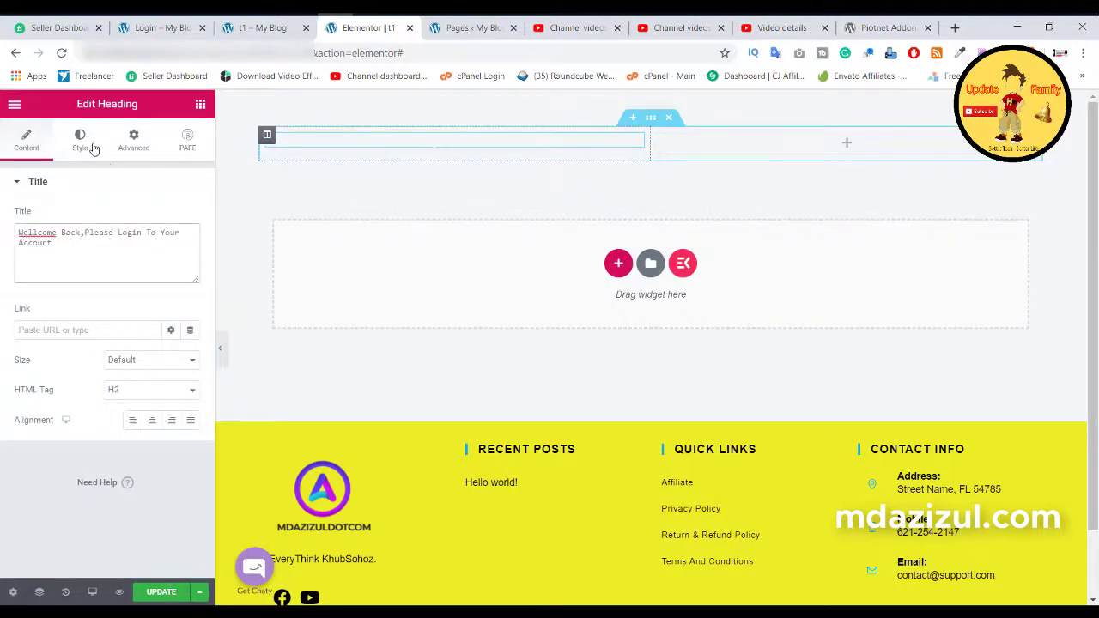
- Make the heading text black and set its font family to Cabin
click(82, 142)
click(173, 219)
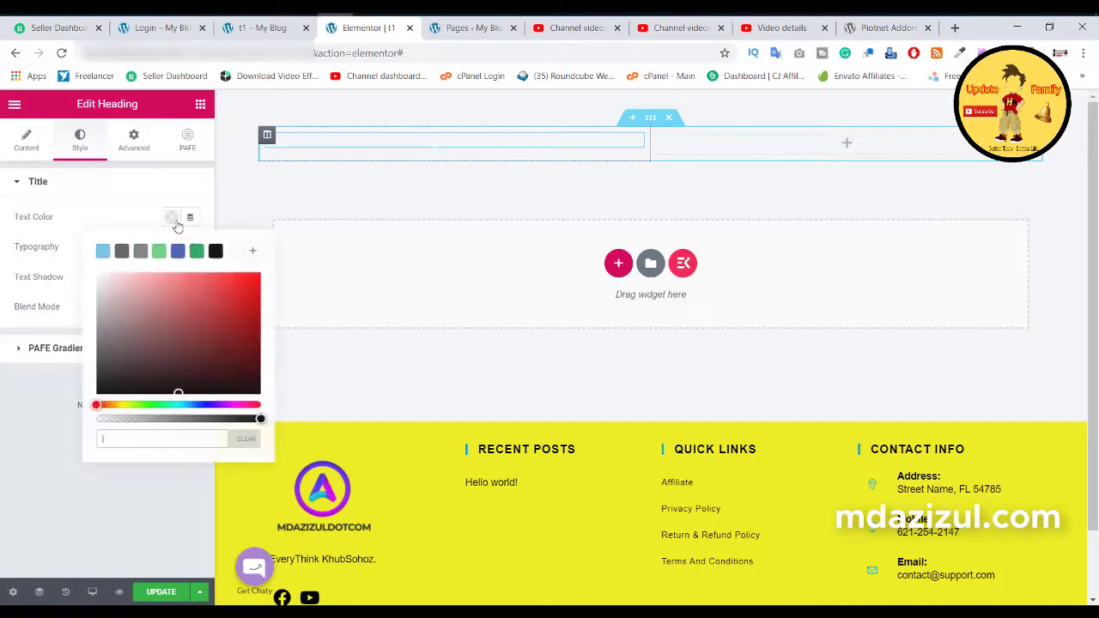
click(215, 251)
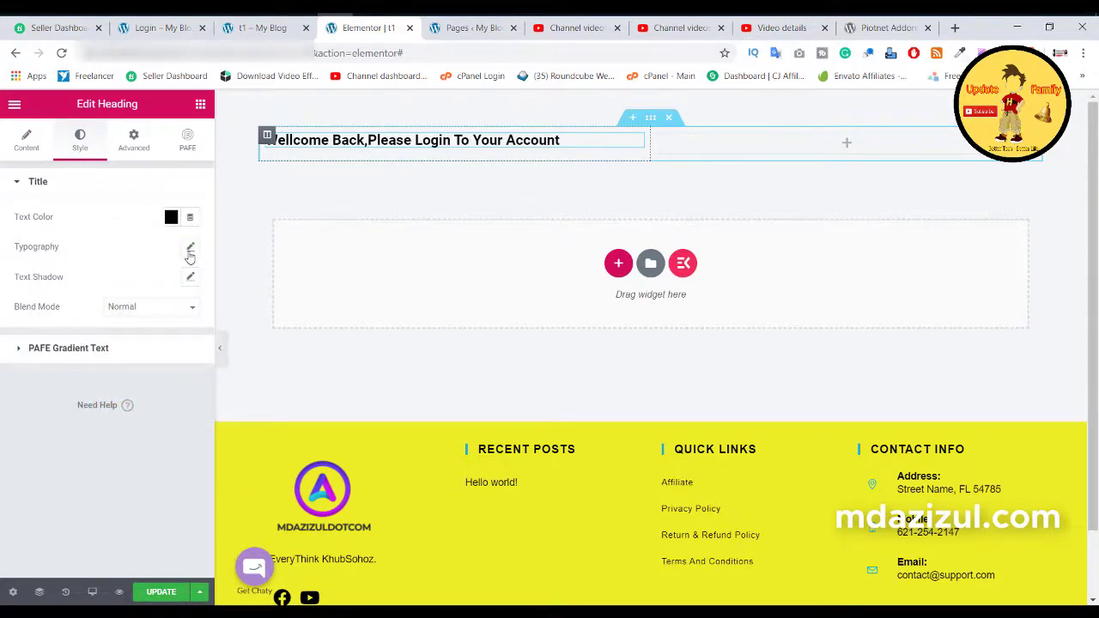
click(190, 249)
click(148, 290)
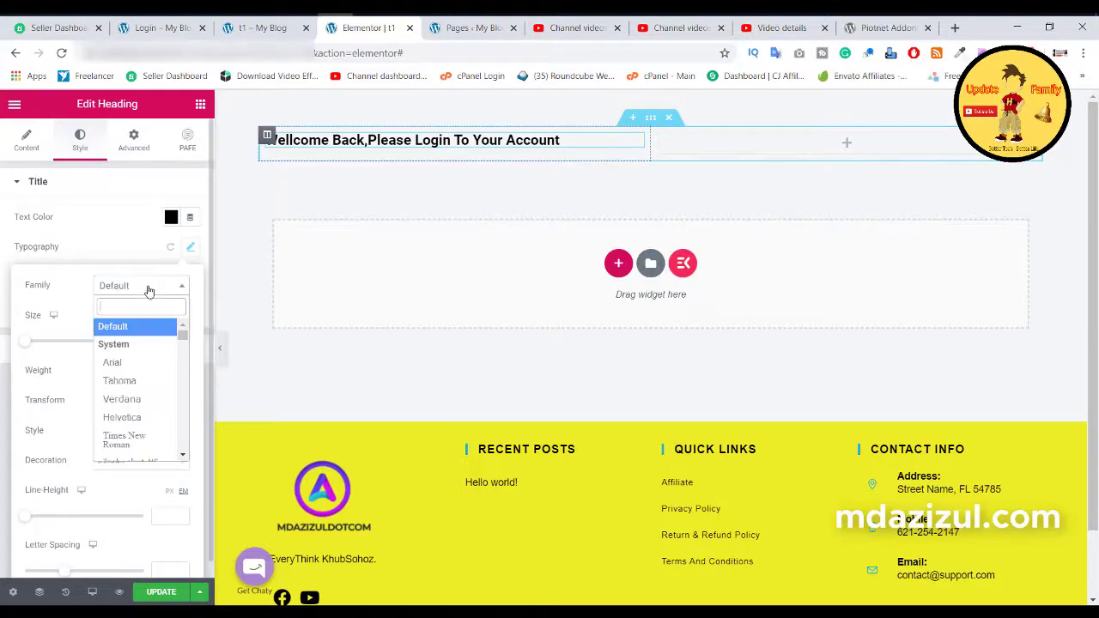
text(cab)
key(Return)
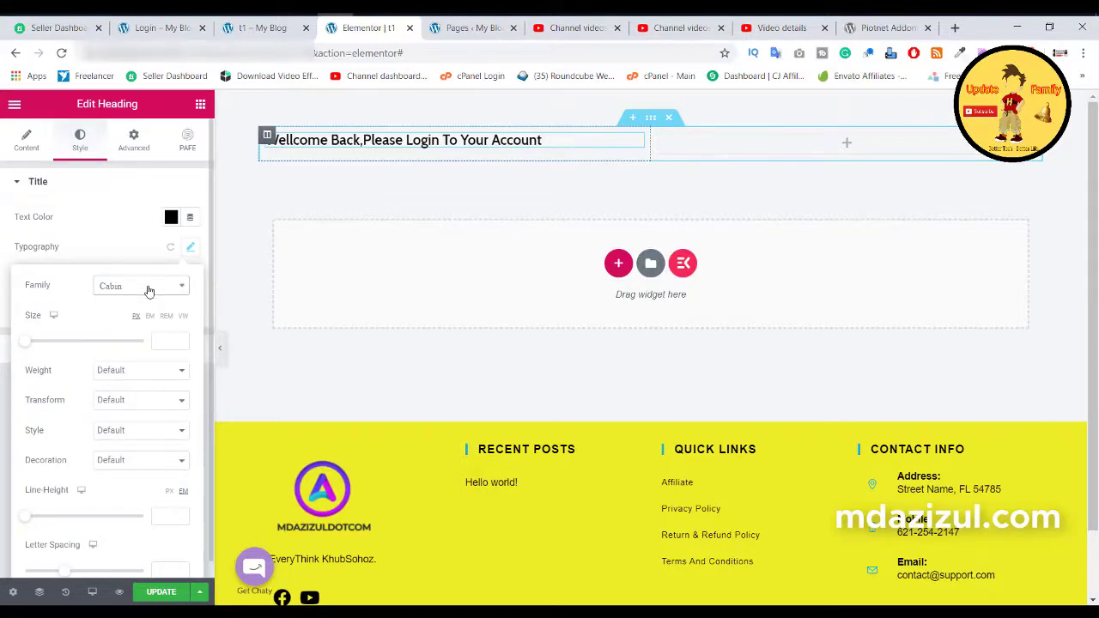
- Set the heading size to 2.7 em and line height to 1.2, then view the live t1 page
click(167, 340)
text(2)
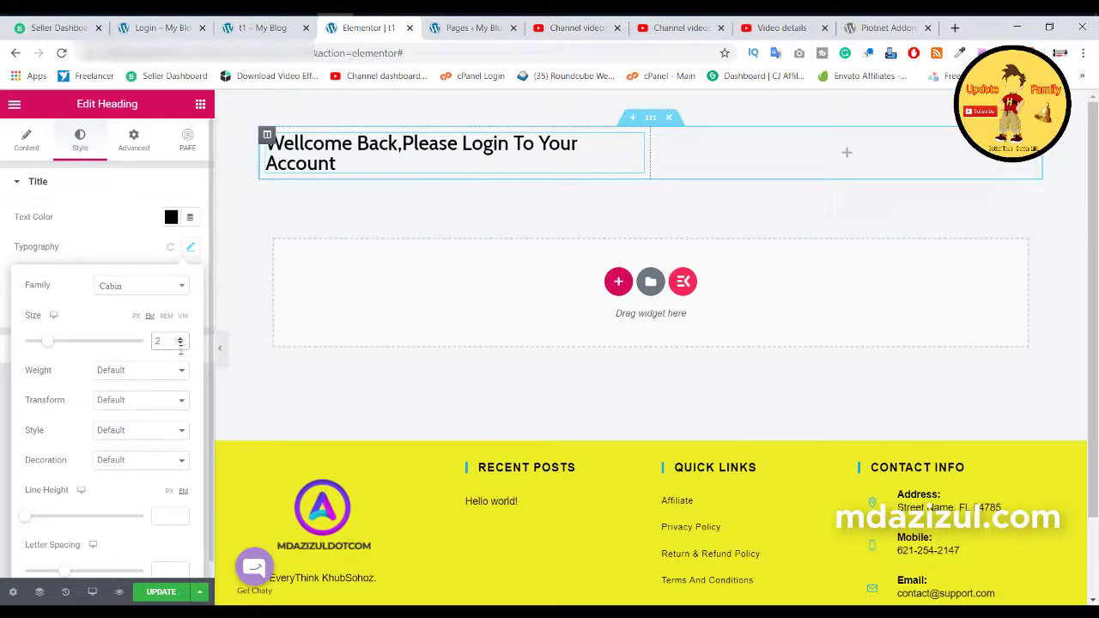
click(181, 338)
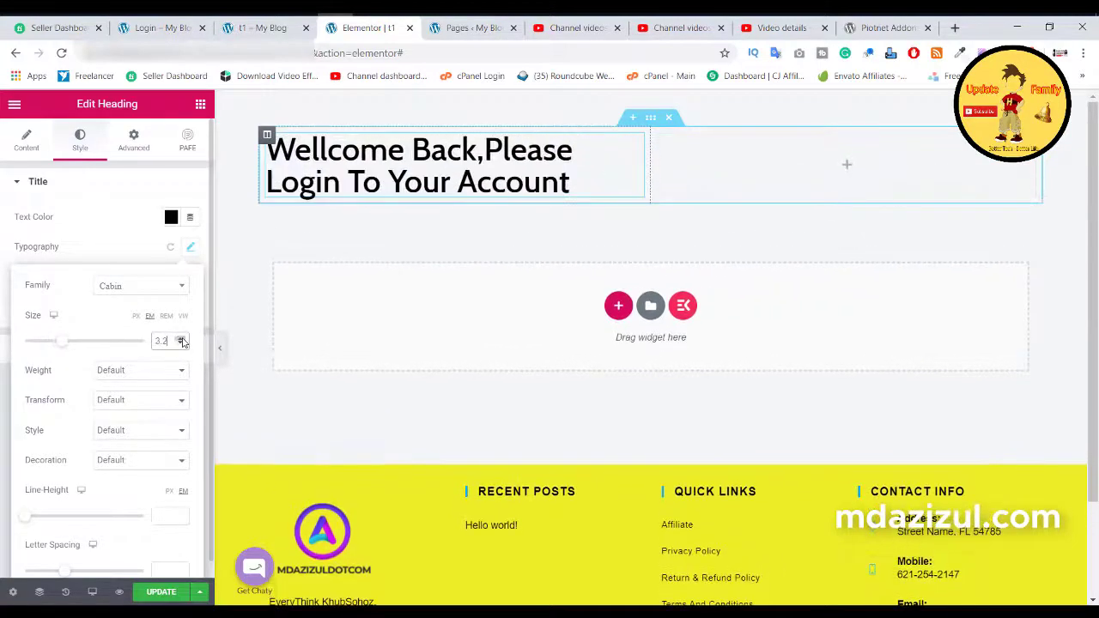
click(180, 344)
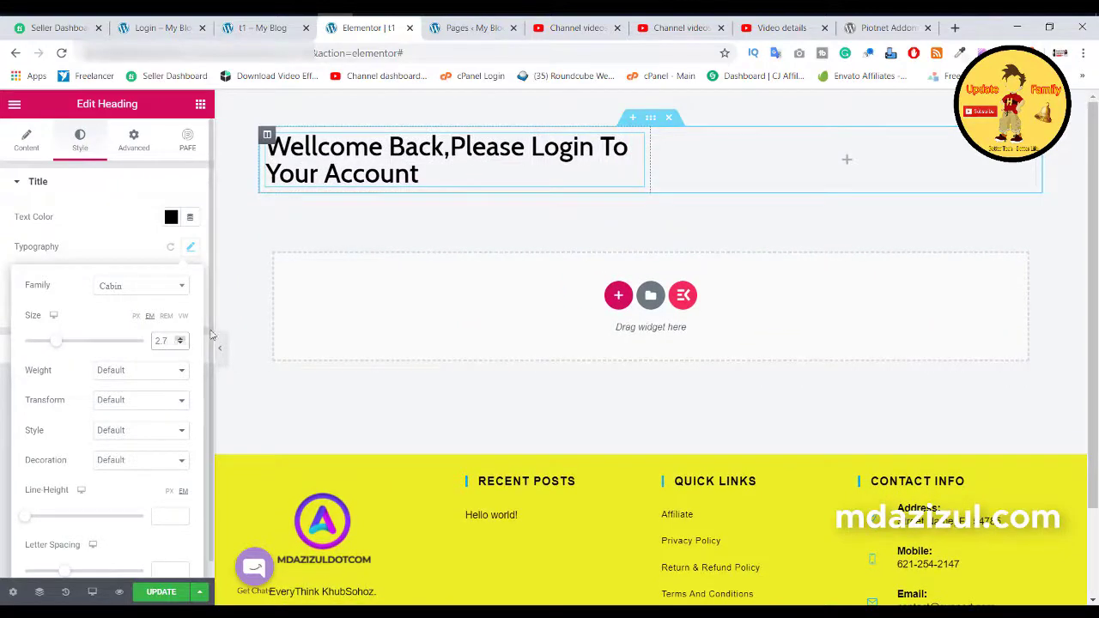
scroll(150, 395, down, 1)
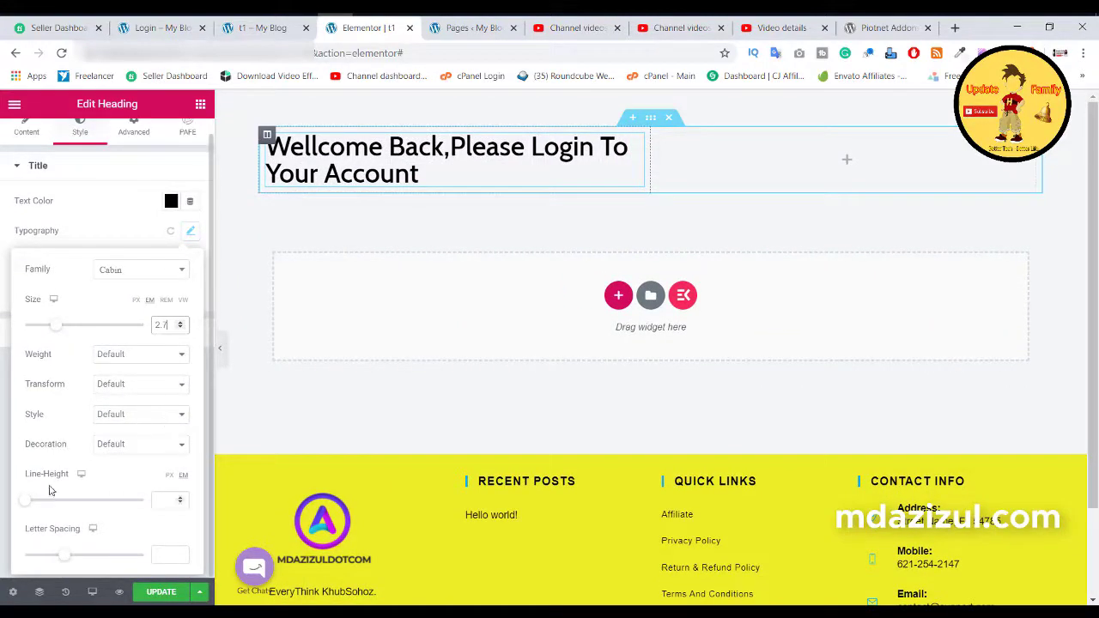
click(179, 503)
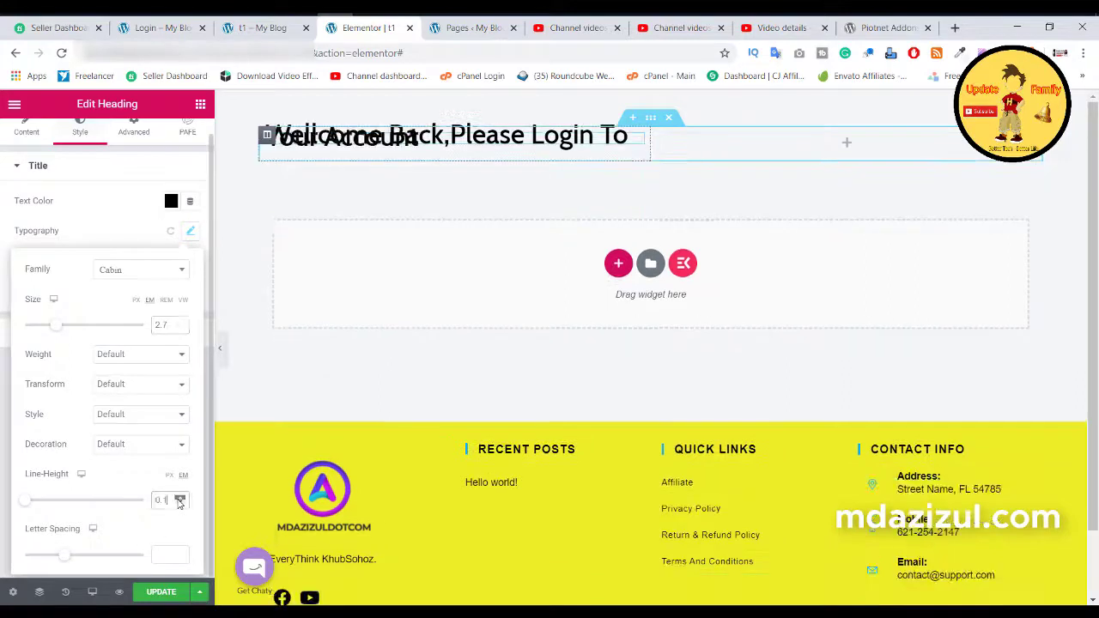
click(179, 500)
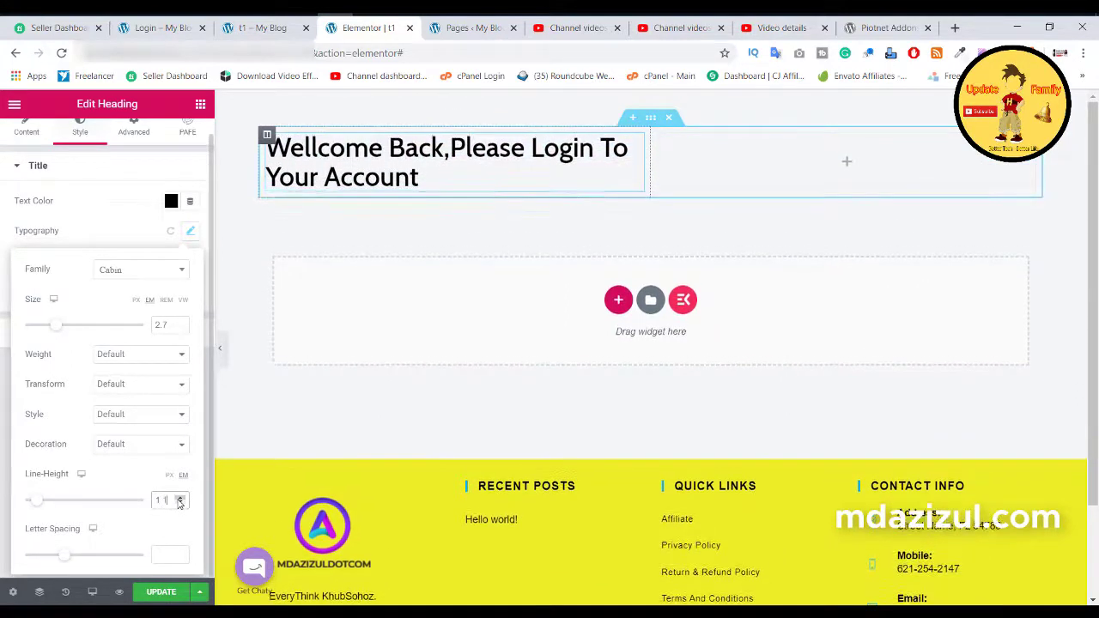
click(179, 499)
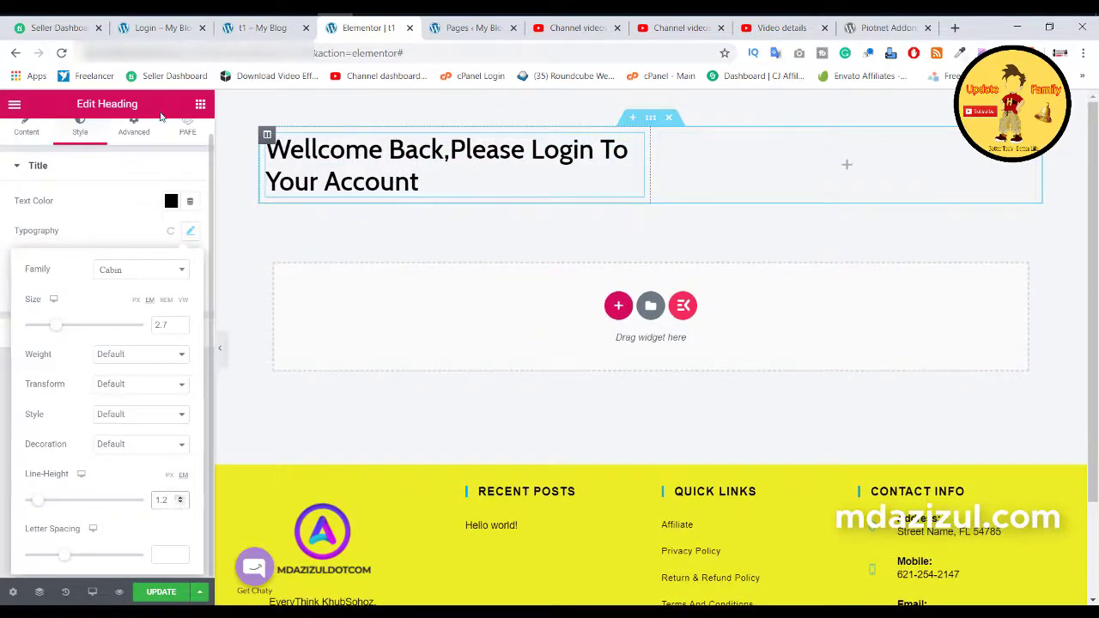
click(200, 104)
click(268, 33)
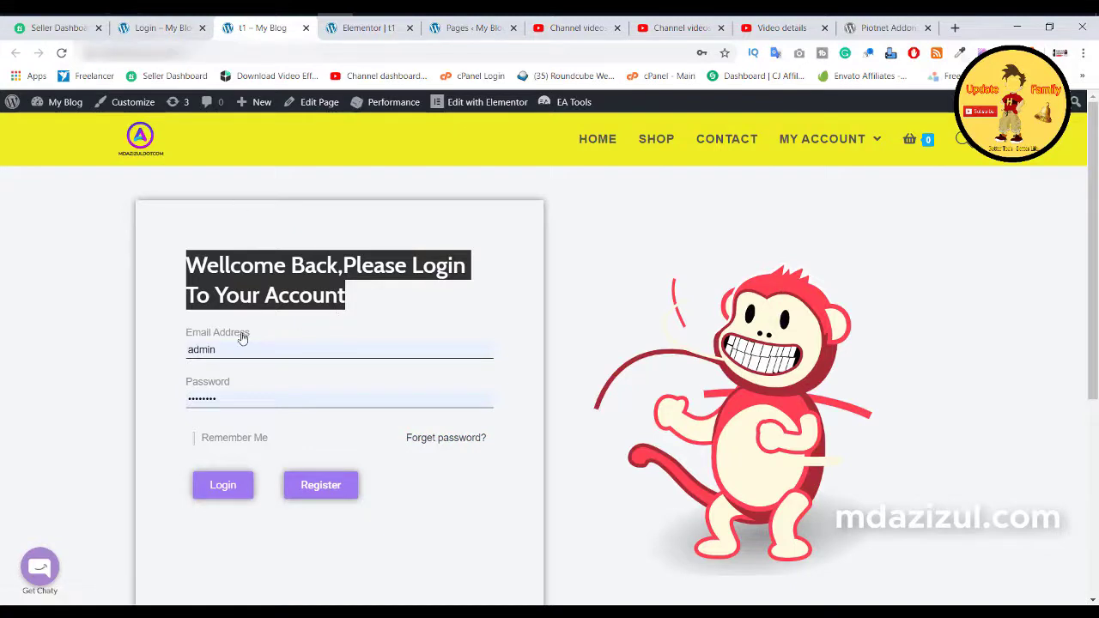
- Back in the Elementor editor, filter the widget panel by searching 'fo' for form widgets
click(361, 27)
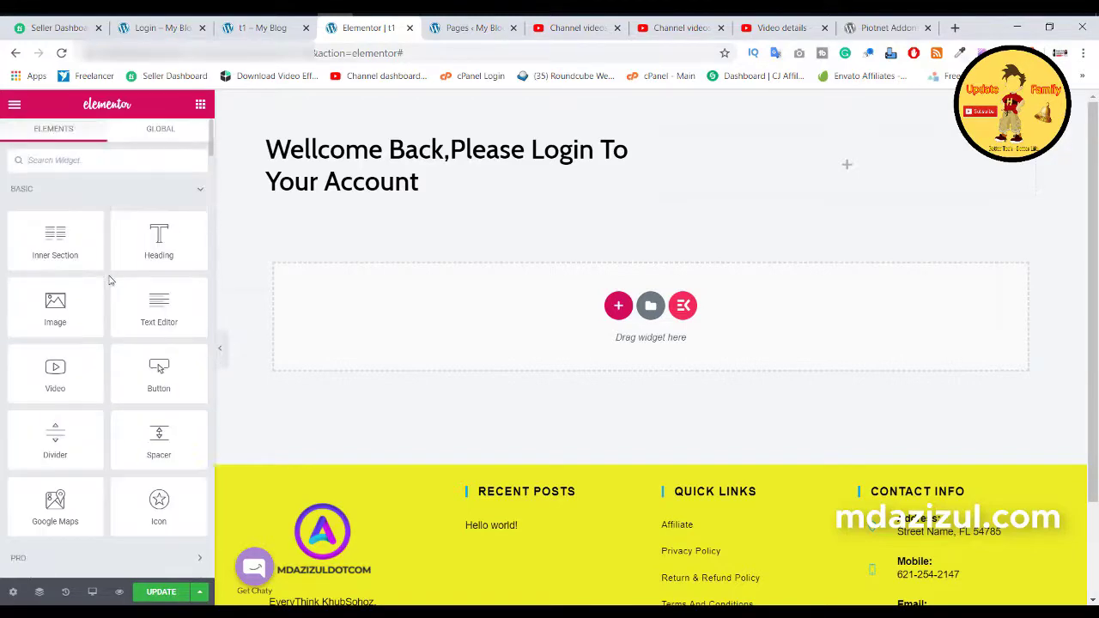
scroll(110, 282, down, 10)
scroll(109, 282, down, 10)
scroll(55, 346, up, 6)
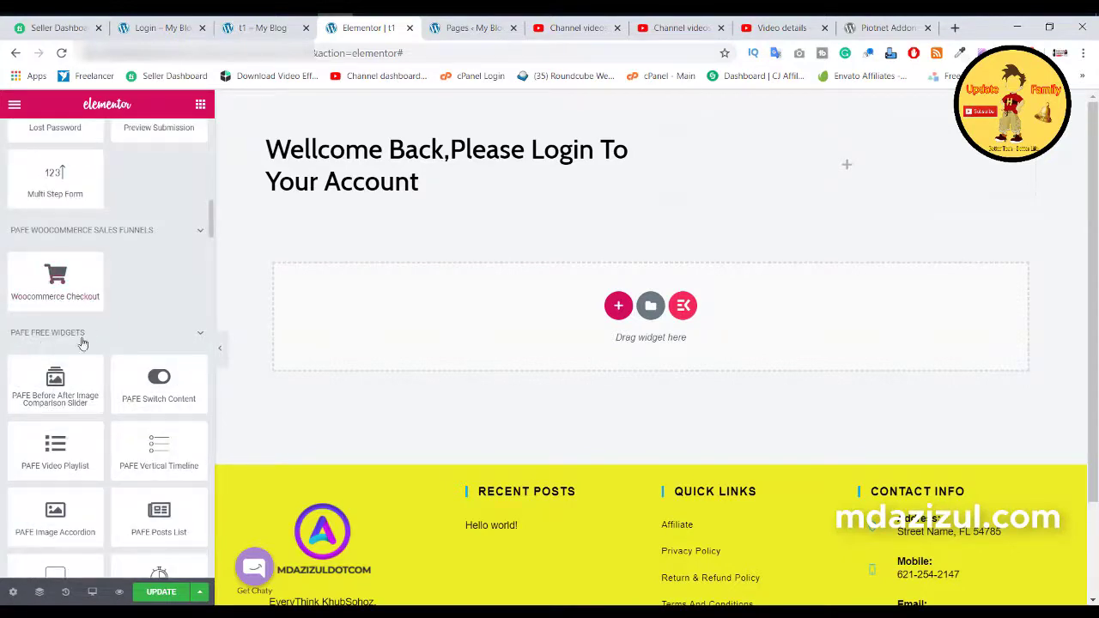
scroll(111, 342, up, 4)
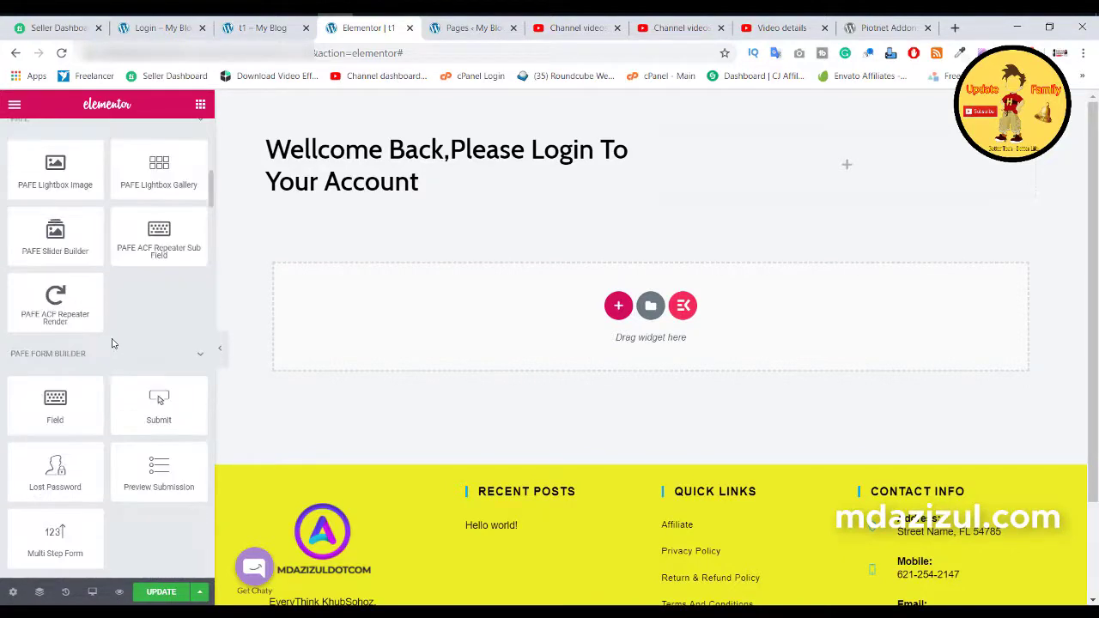
scroll(111, 342, down, 2)
scroll(110, 342, up, 2)
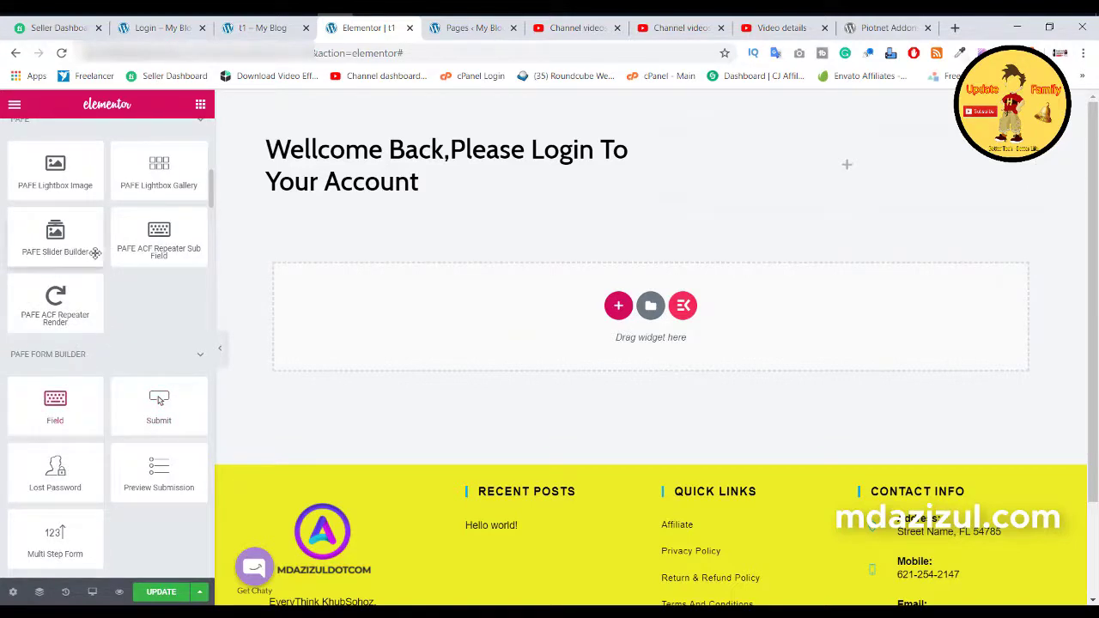
scroll(93, 365, up, 15)
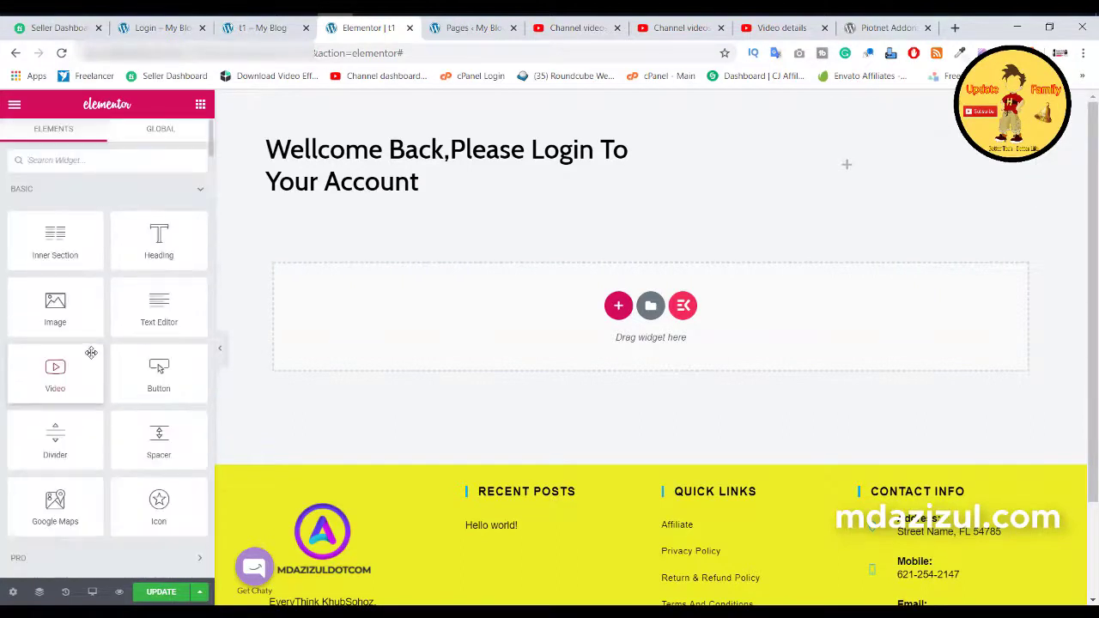
click(99, 160)
text(fo)
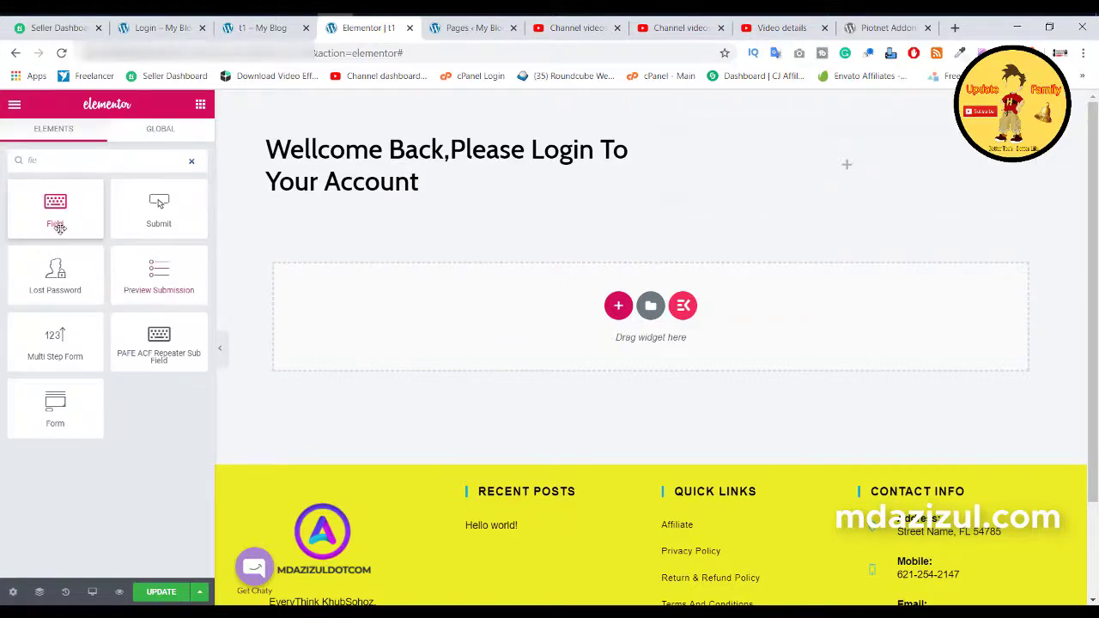
- Drop a Piotnet Field widget below the welcome heading
drag(54, 221, 347, 204)
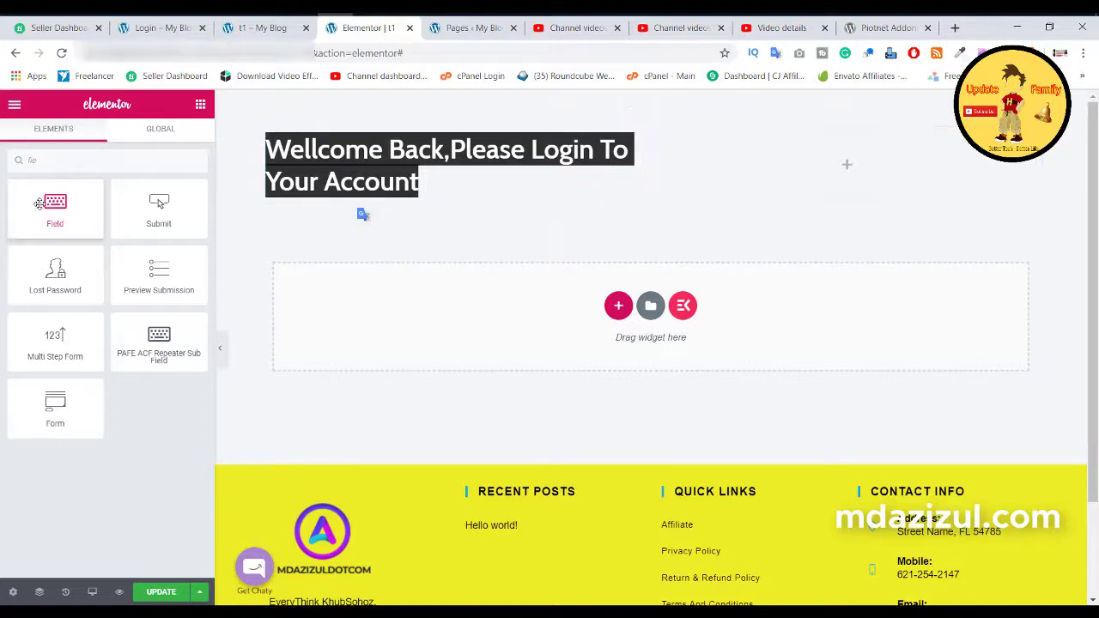
drag(40, 203, 325, 186)
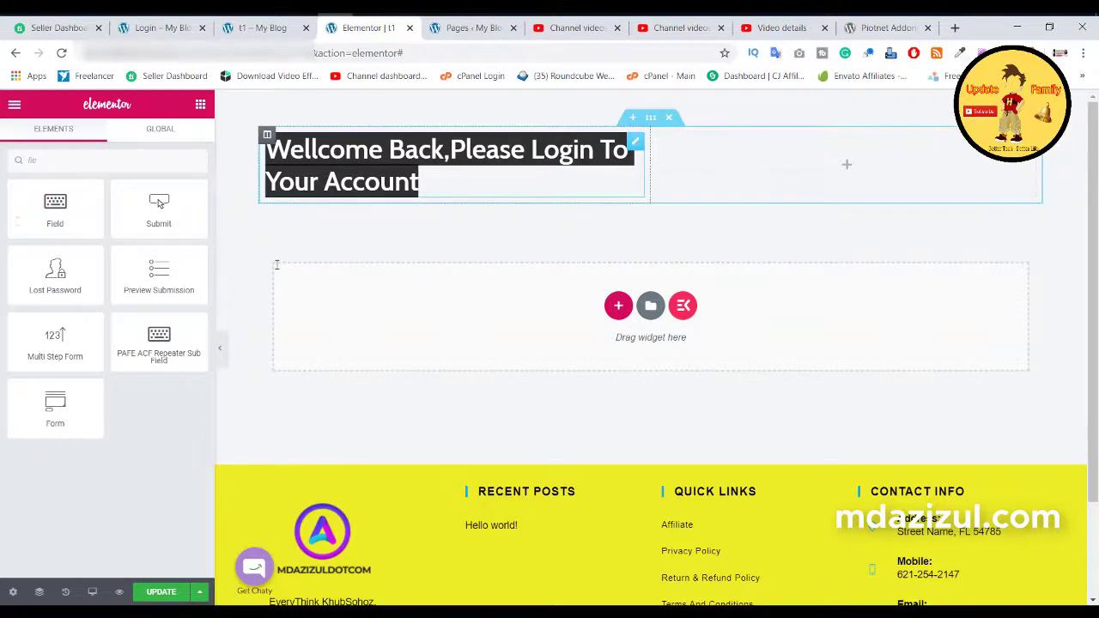
click(410, 182)
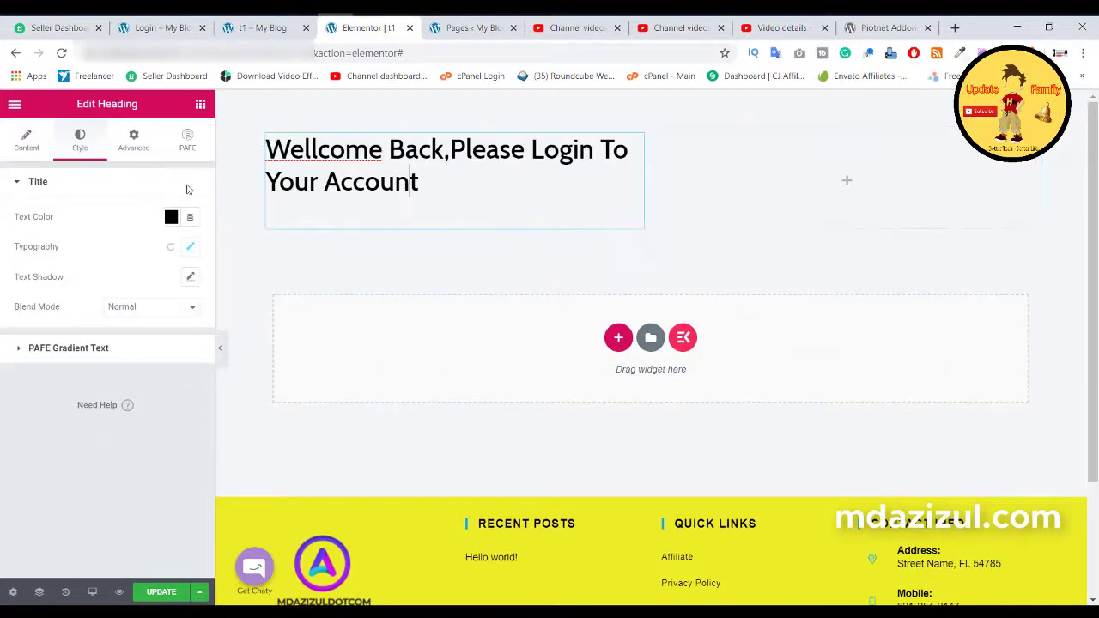
click(637, 219)
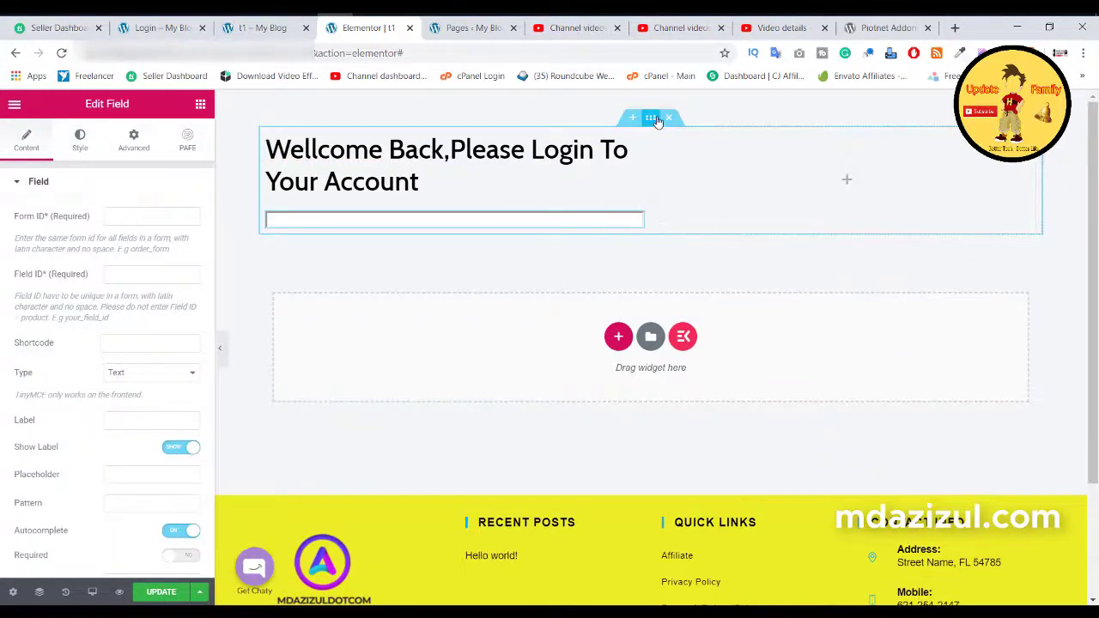
- Set the section's height to Fit To Screen
click(650, 119)
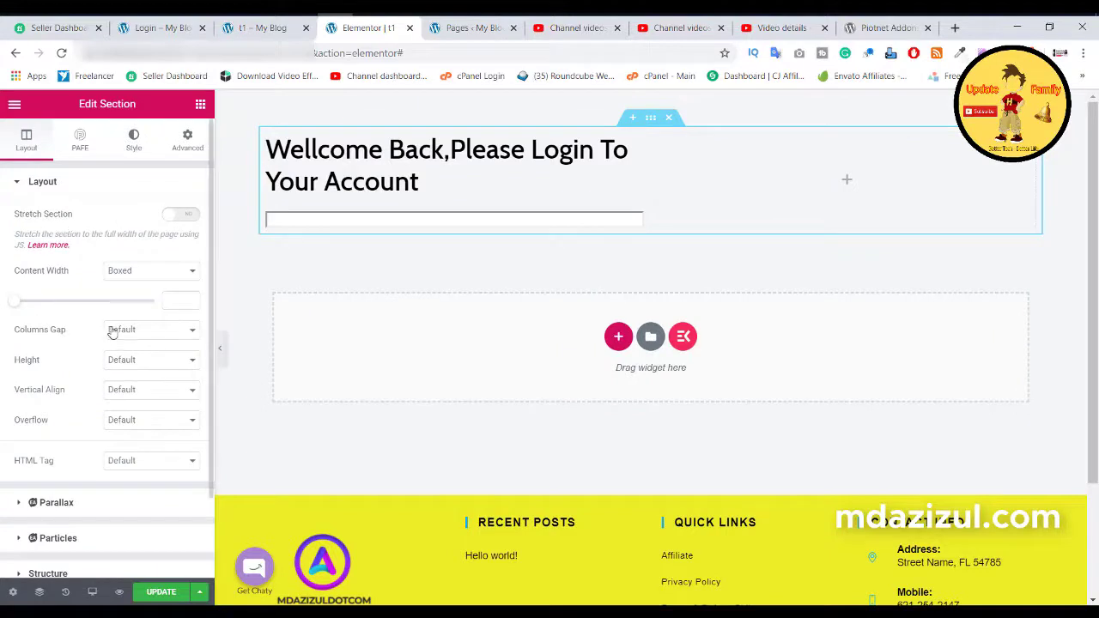
click(129, 363)
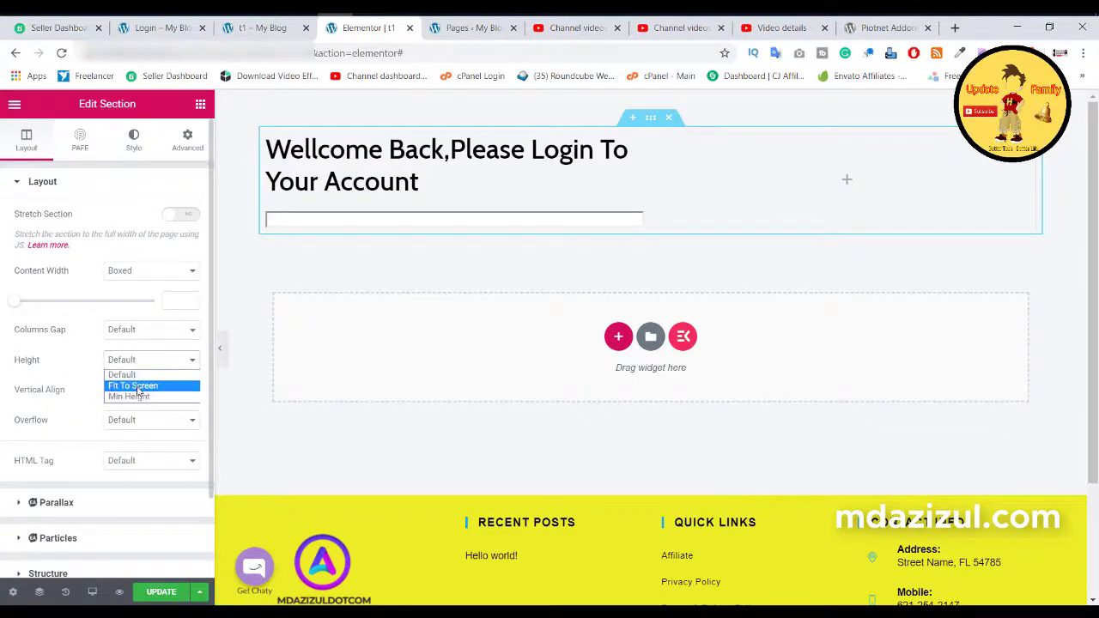
click(134, 385)
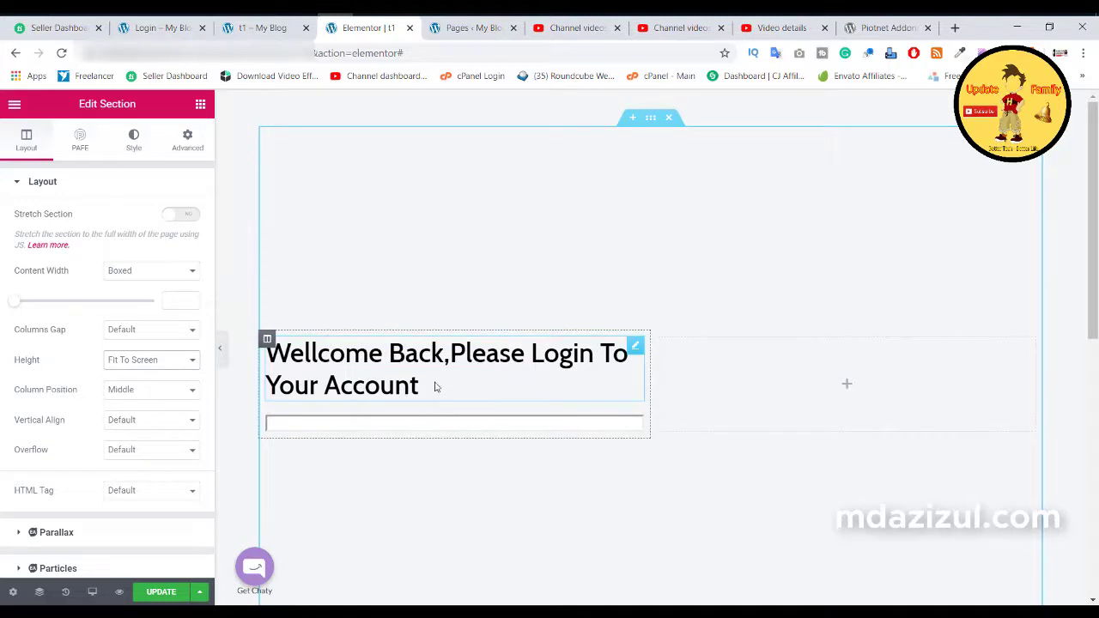
scroll(468, 385, down, 1)
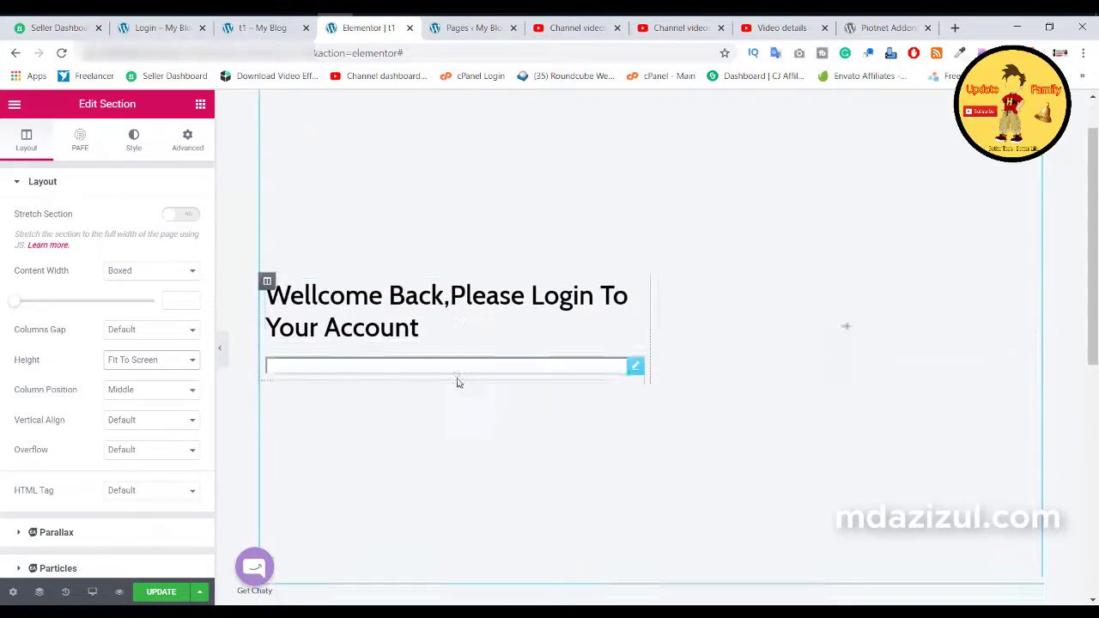
scroll(458, 383, down, 1)
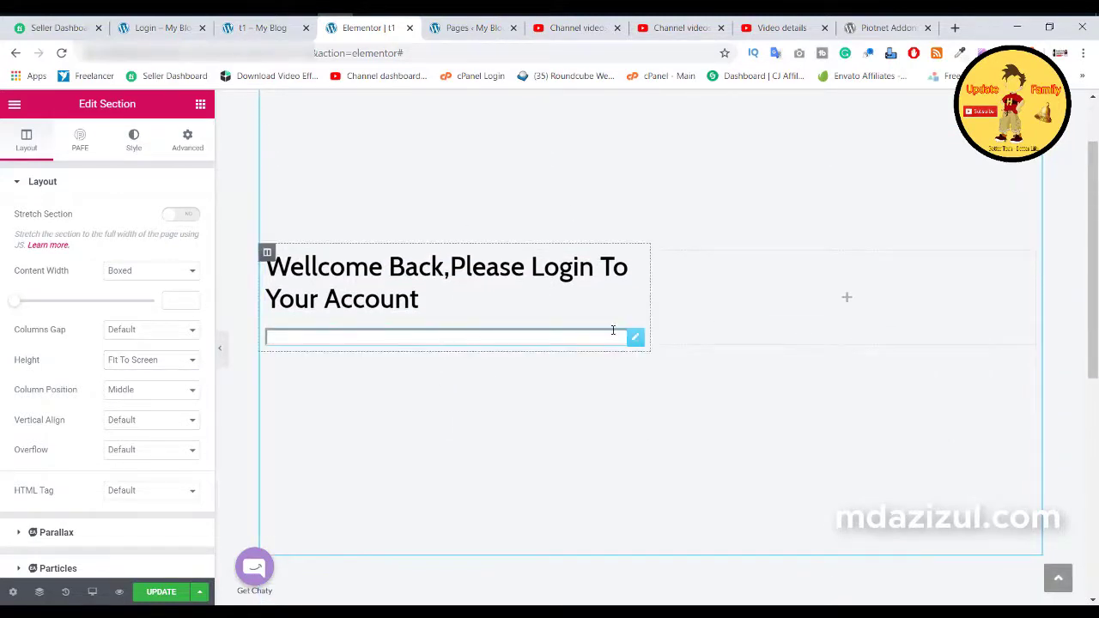
- Fill in the Field widget's form ID and field ID
click(635, 337)
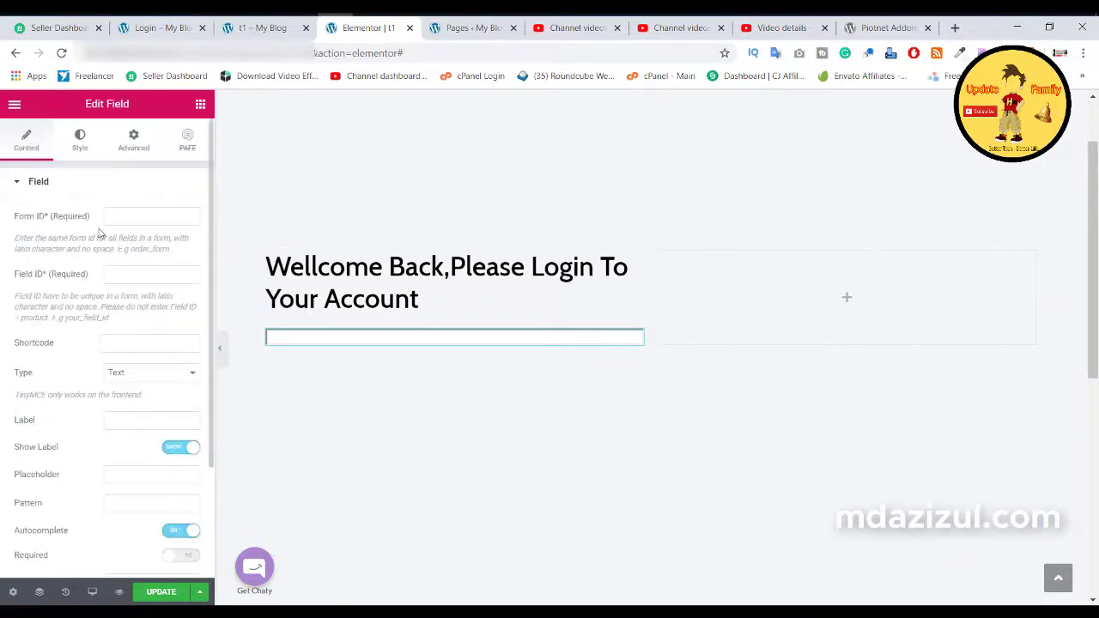
click(122, 215)
text(cutom)
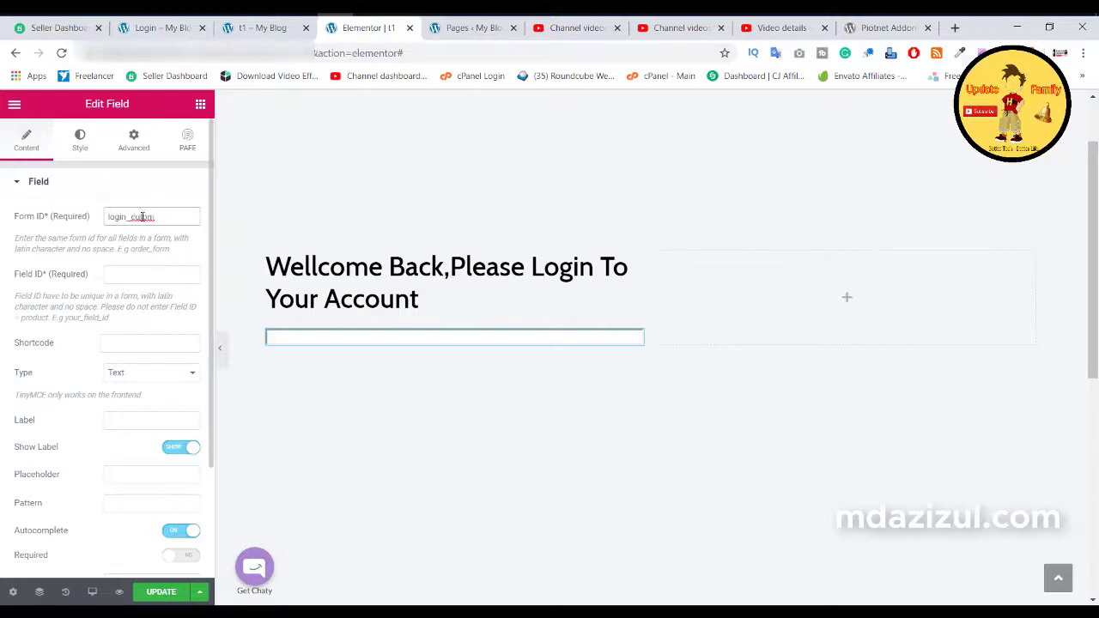
double_click(143, 216)
click(139, 220)
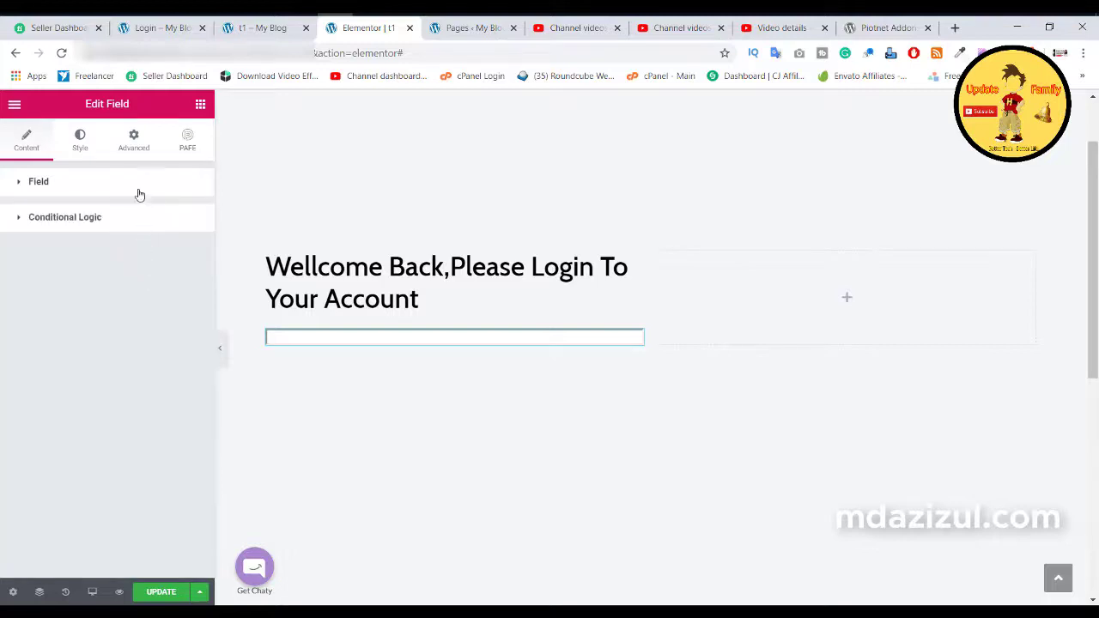
click(135, 189)
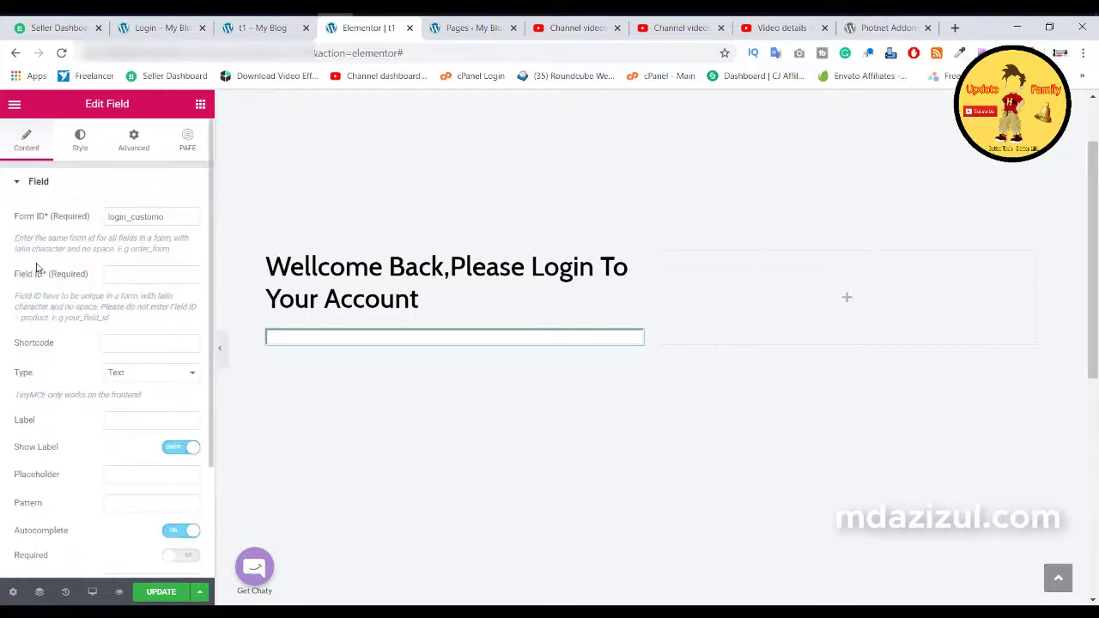
click(120, 271)
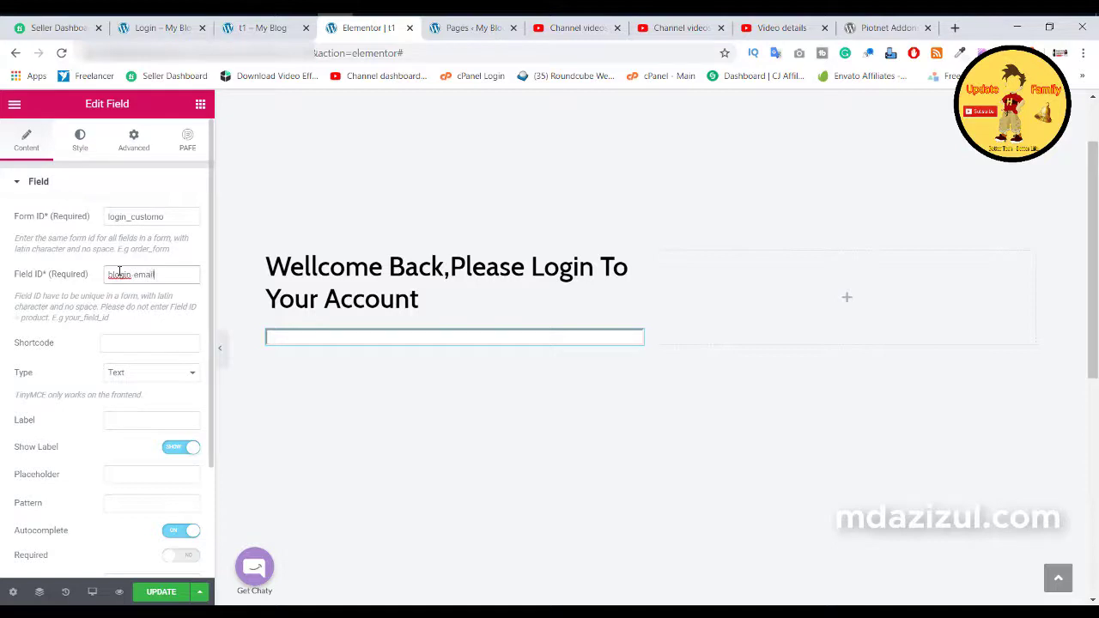
click(127, 307)
- Set the field type to Email and its label to 'Email Address'
click(136, 374)
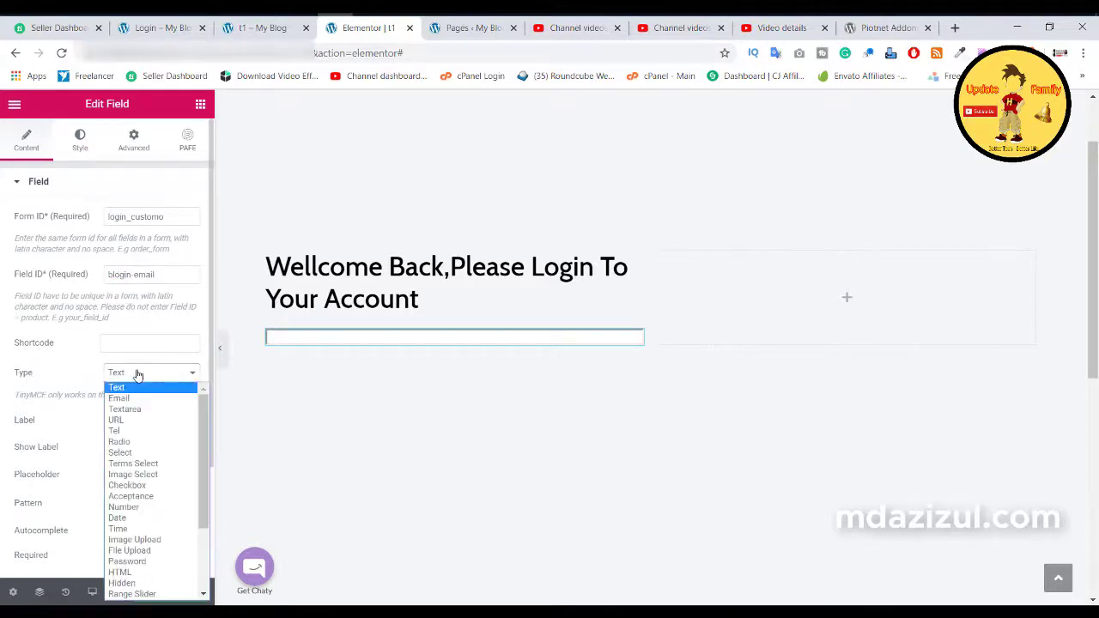
click(120, 399)
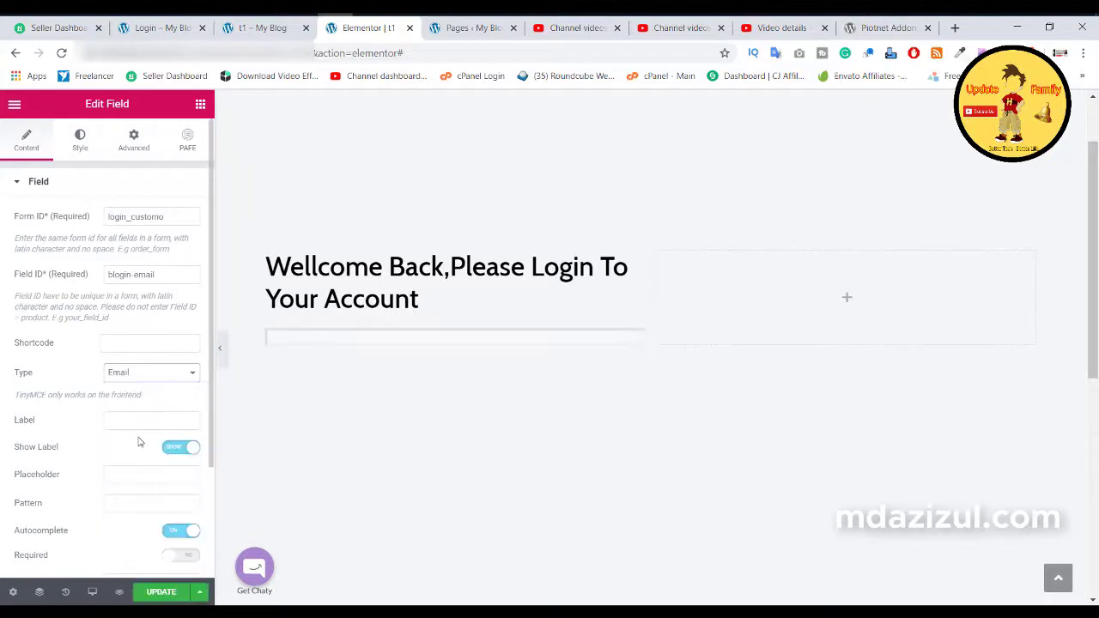
click(117, 422)
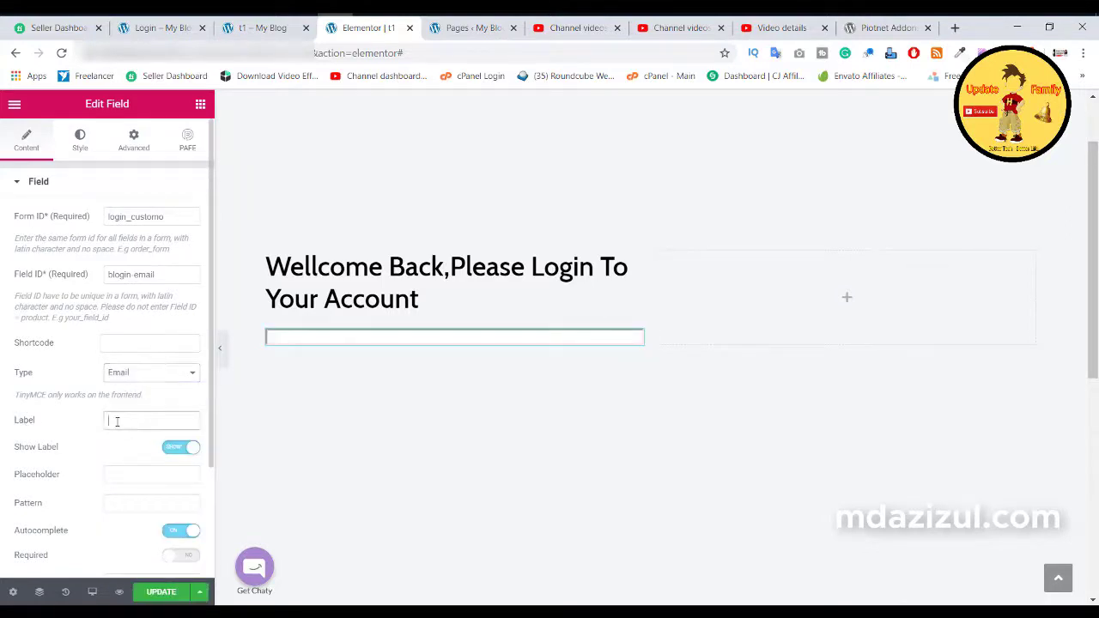
text(Ema)
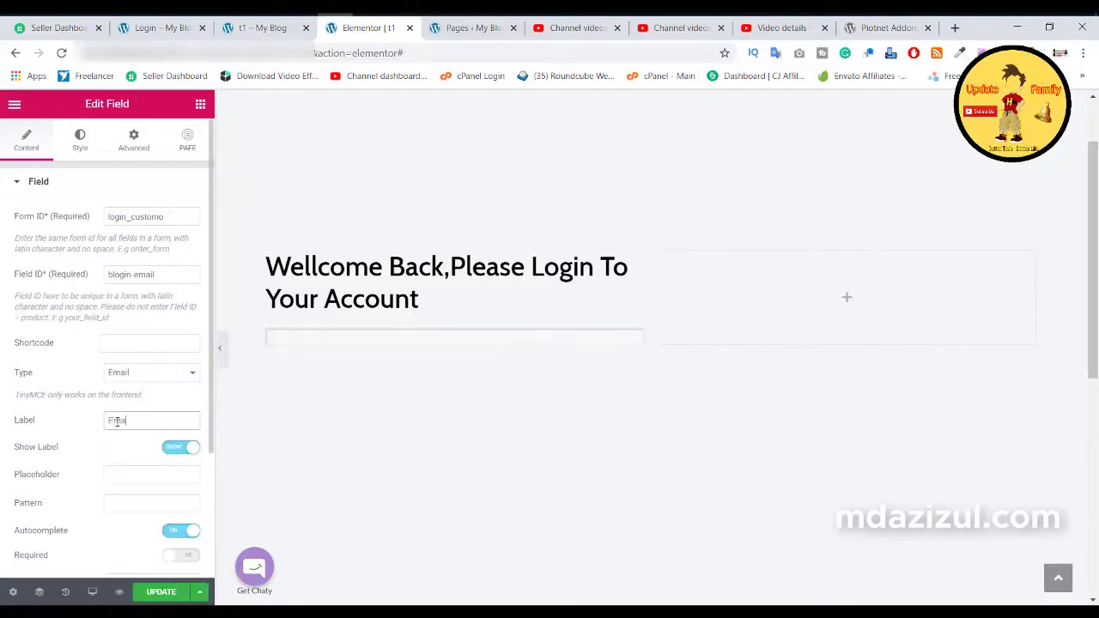
text(il Add)
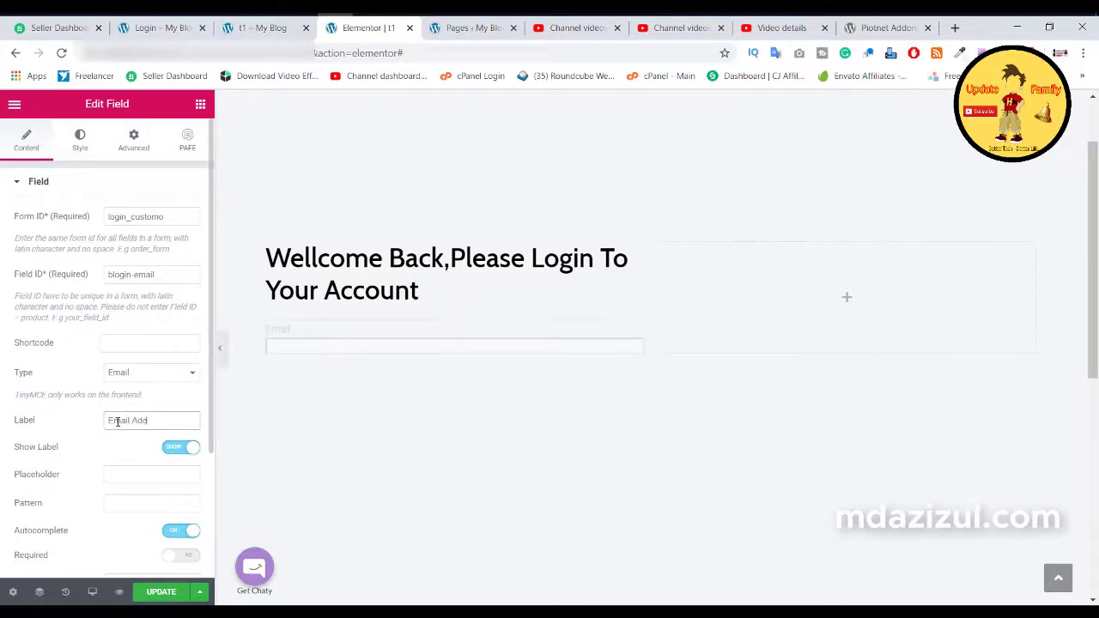
text(ress)
scroll(147, 422, down, 1)
scroll(146, 451, down, 1)
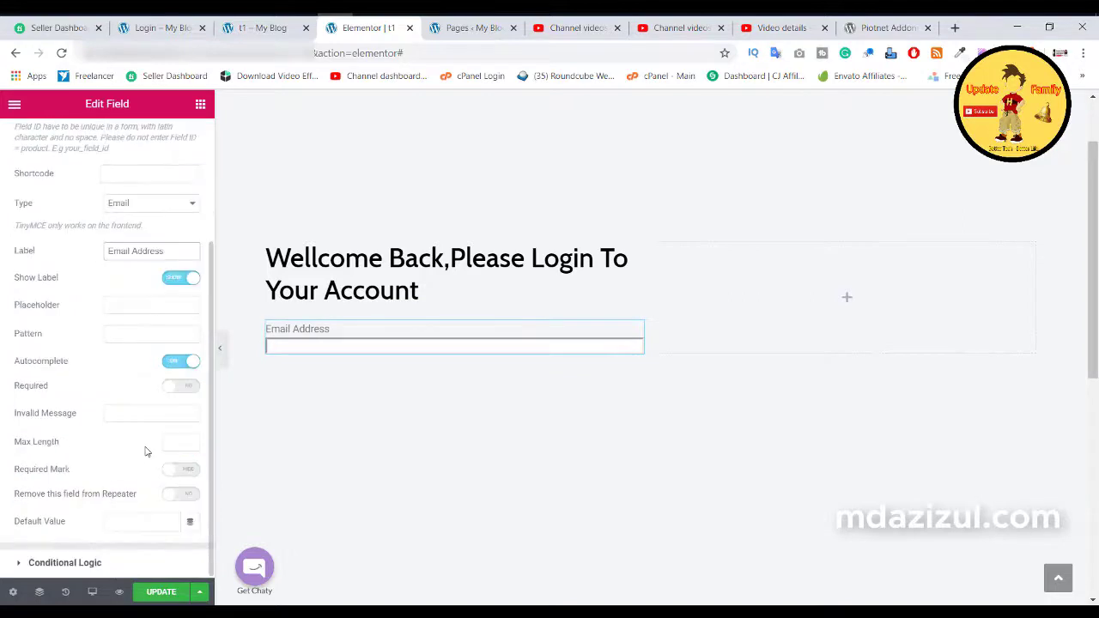
click(174, 385)
scroll(491, 372, up, 1)
scroll(138, 284, up, 3)
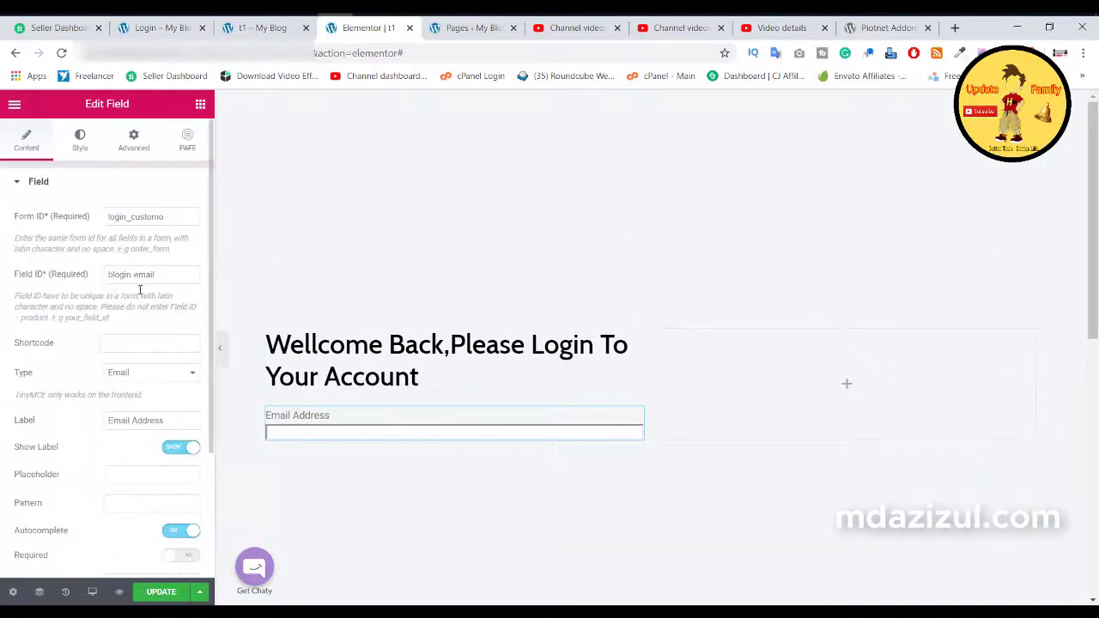
scroll(430, 361, down, 1)
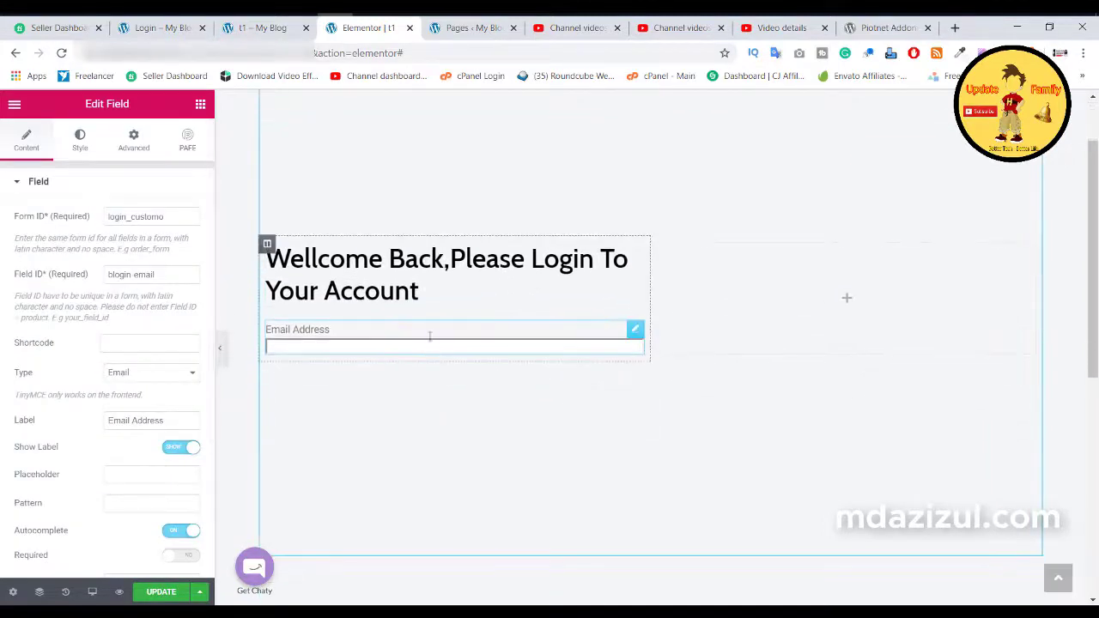
right_click(430, 342)
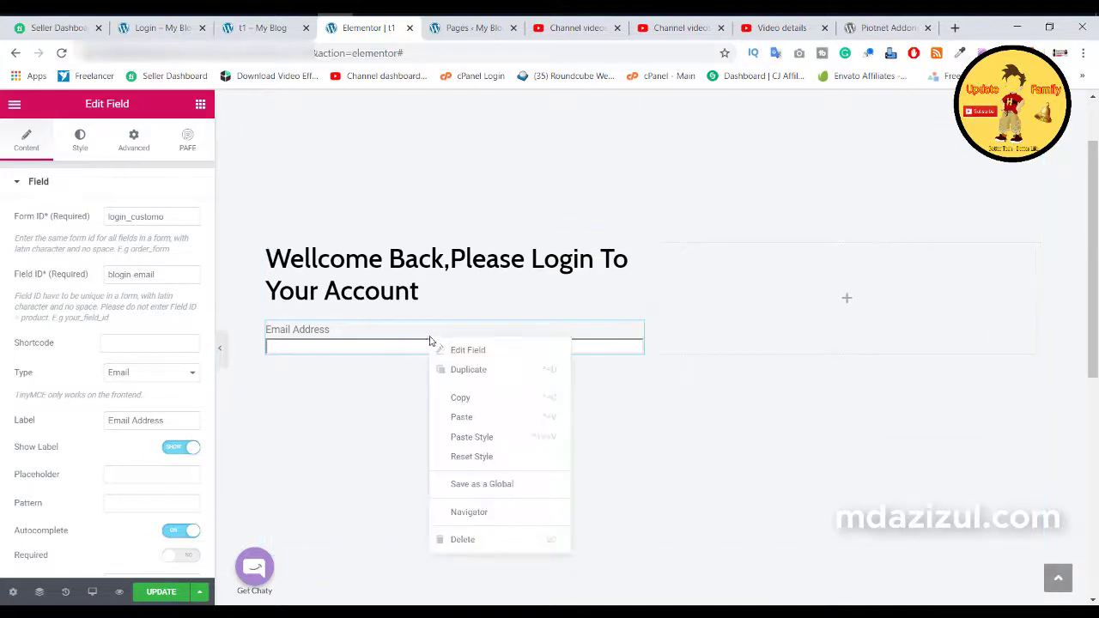
click(478, 371)
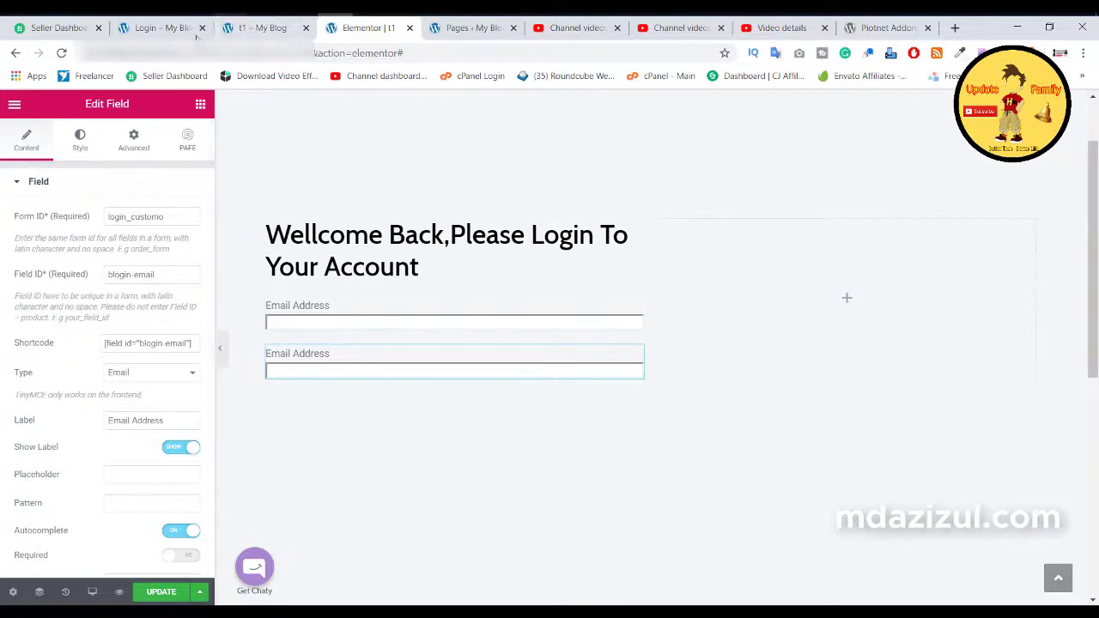
click(160, 30)
scroll(236, 296, down, 1)
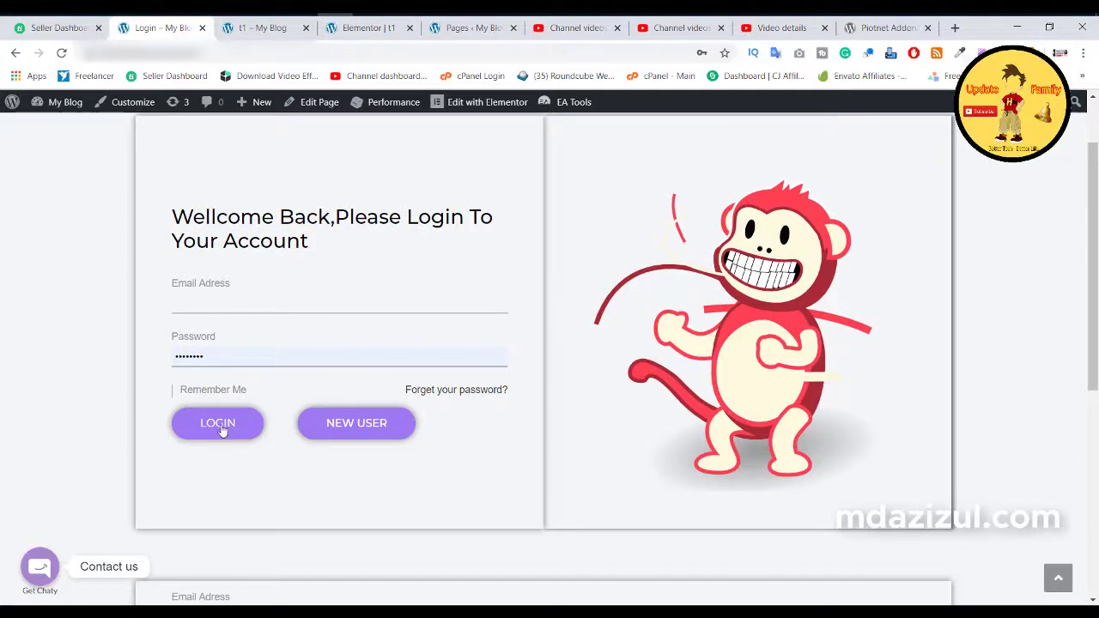
click(257, 28)
click(369, 30)
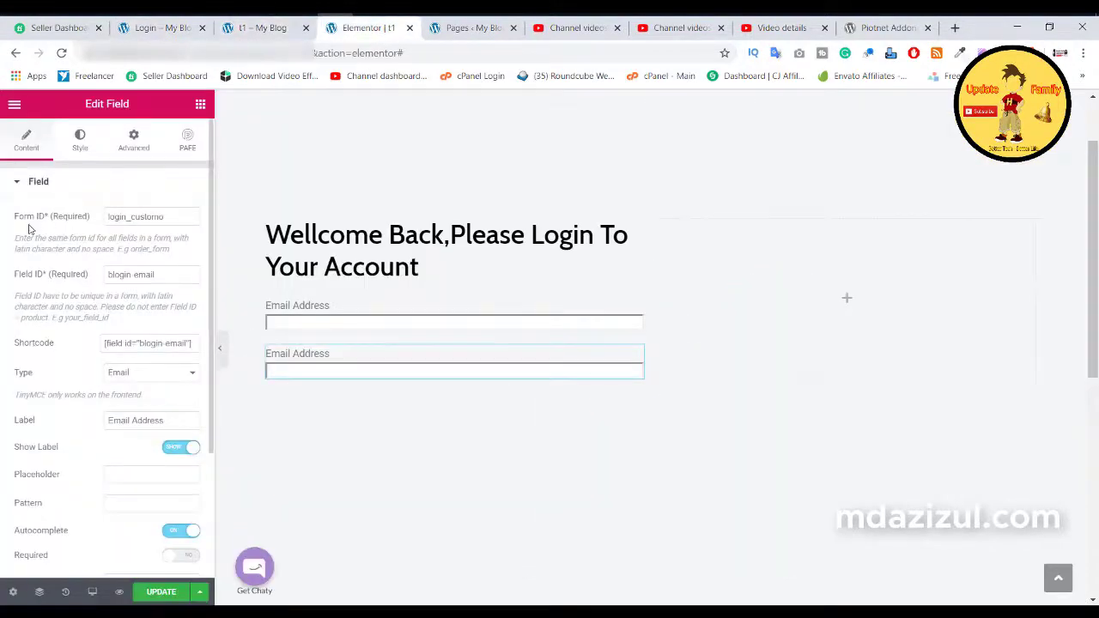
click(156, 28)
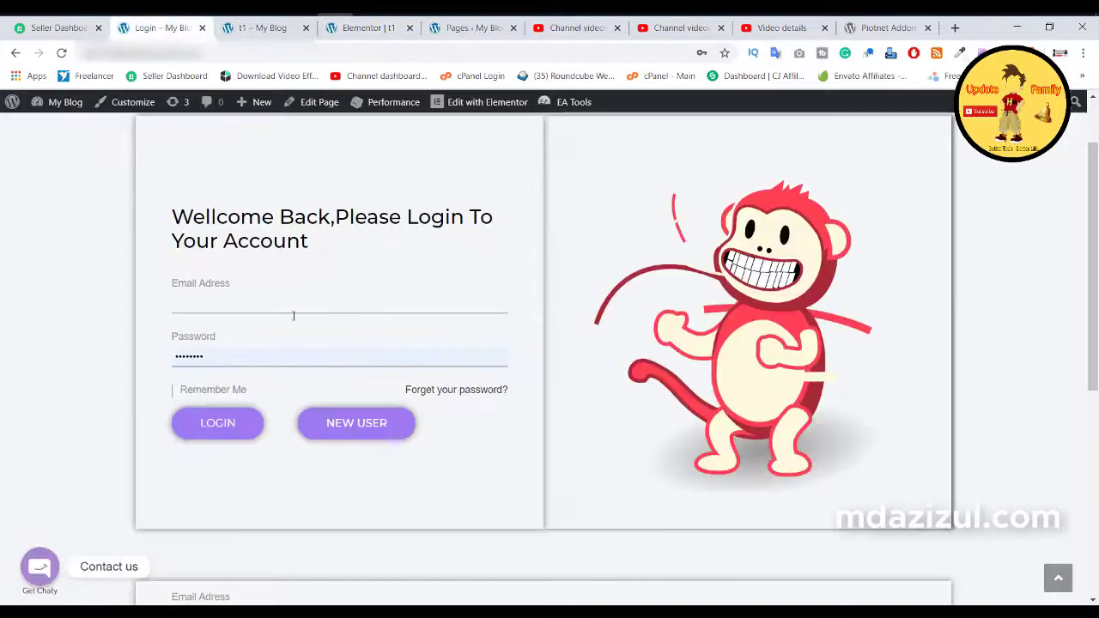
click(367, 27)
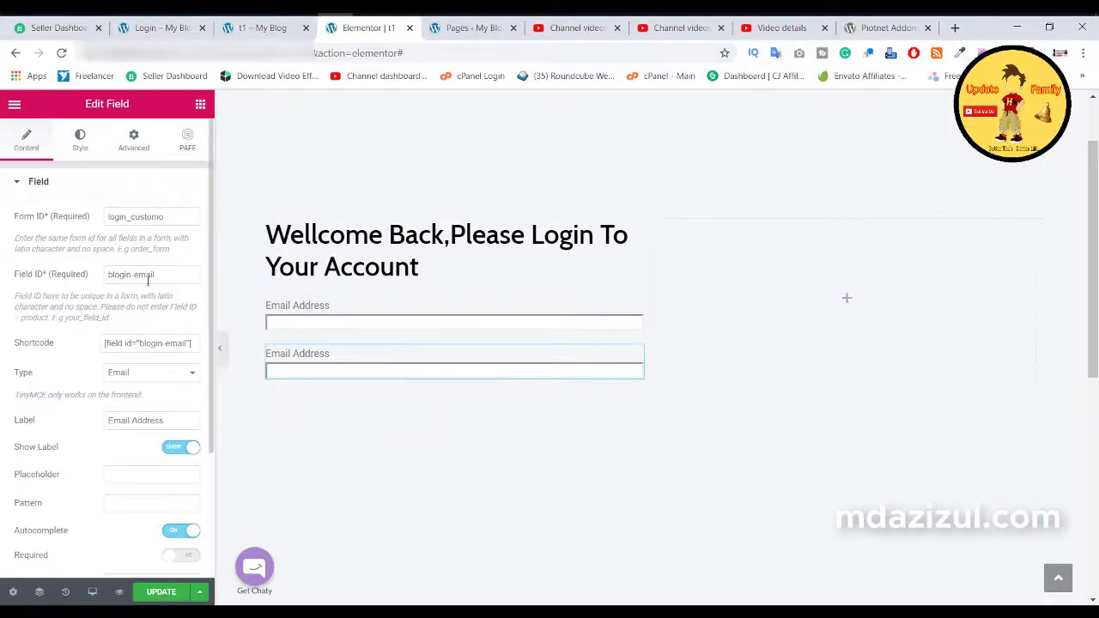
- Change the copied field's ID to blogin-pass, relabel it 'Password', and switch Required on
drag(136, 273, 193, 271)
text(pass)
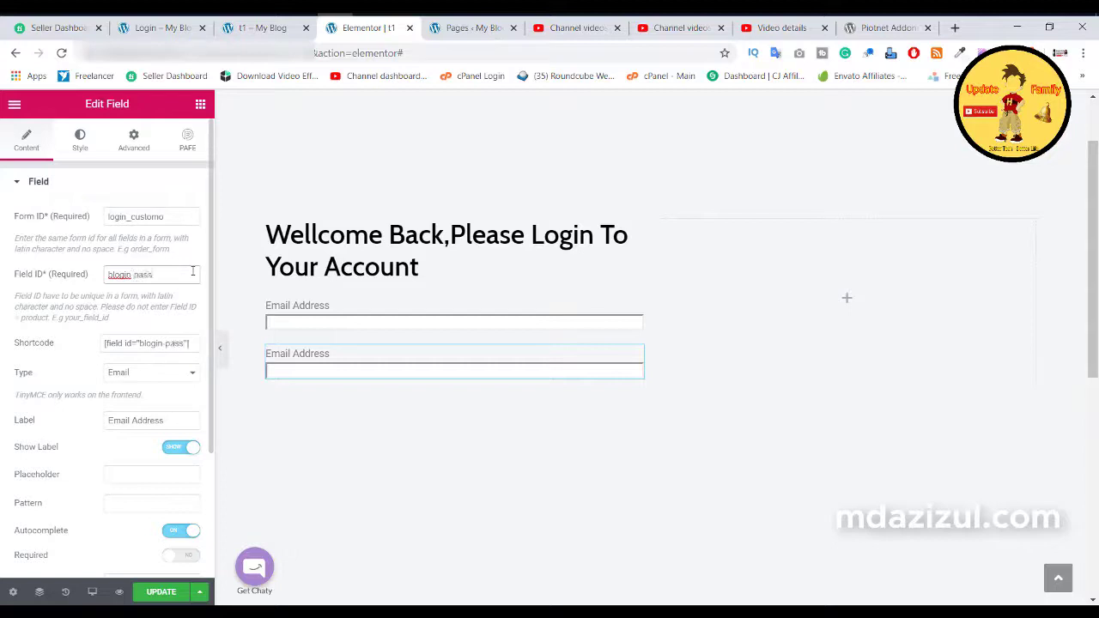
triple_click(145, 420)
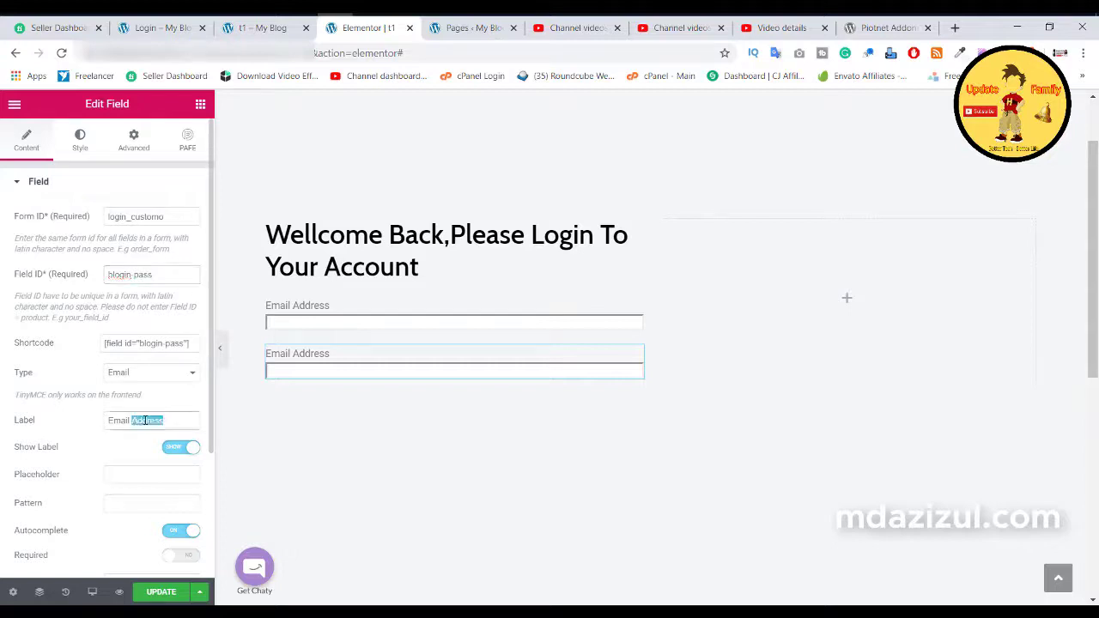
text(Password)
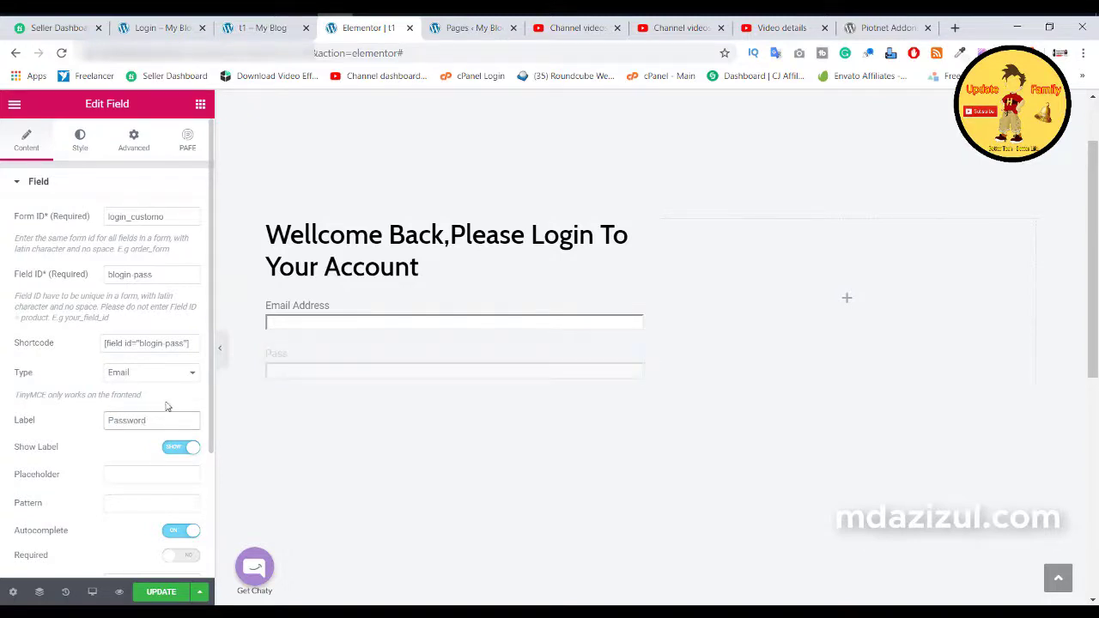
scroll(160, 464, down, 2)
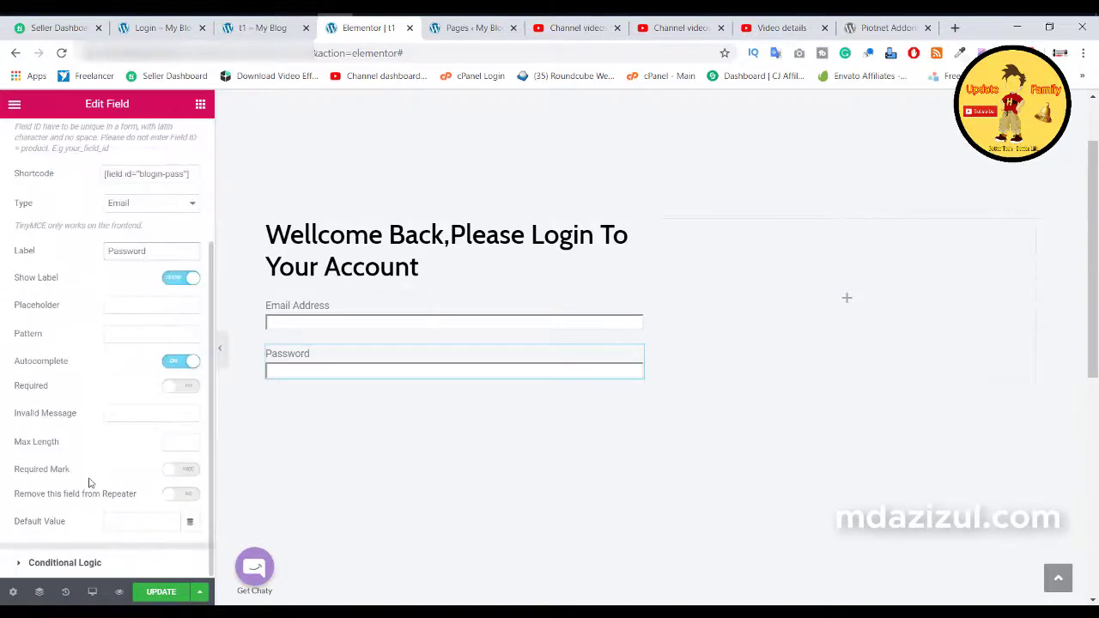
click(176, 387)
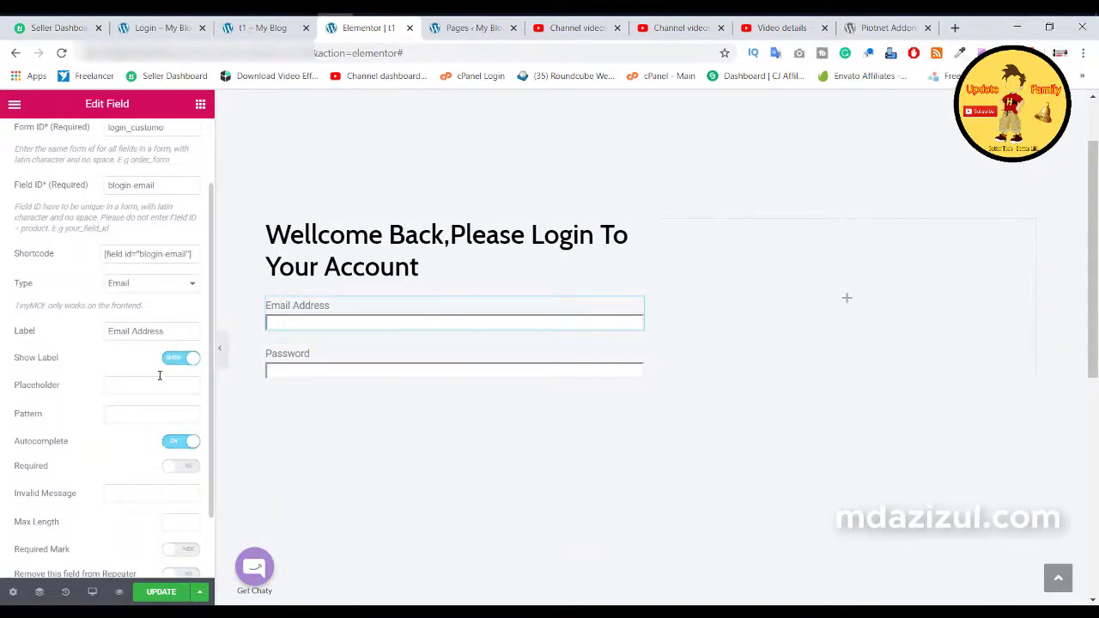
scroll(194, 380, down, 1)
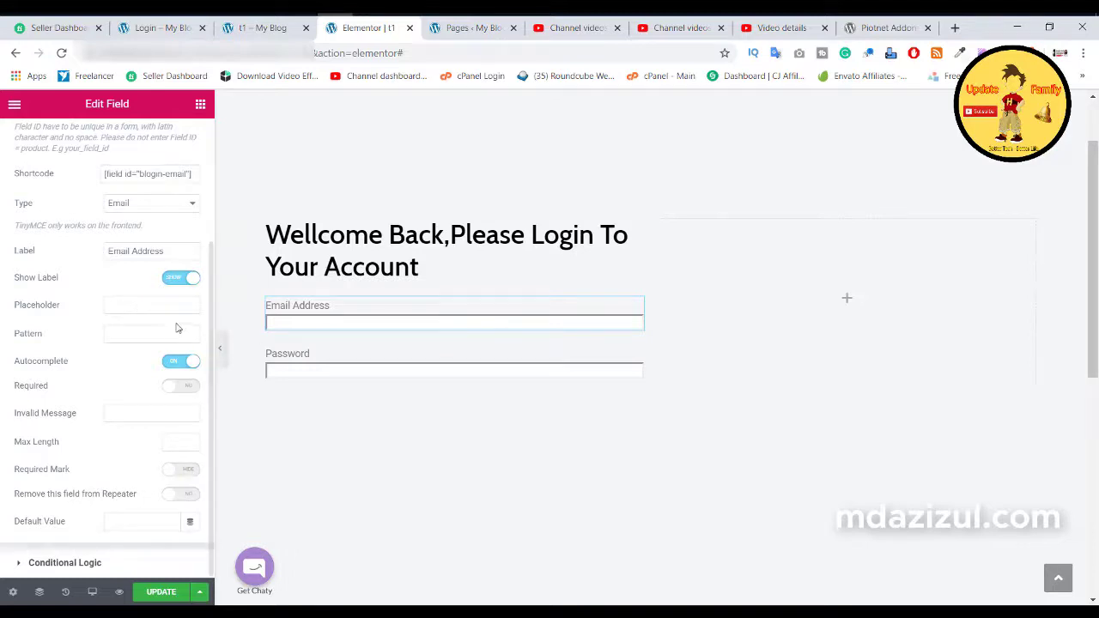
scroll(390, 318, down, 1)
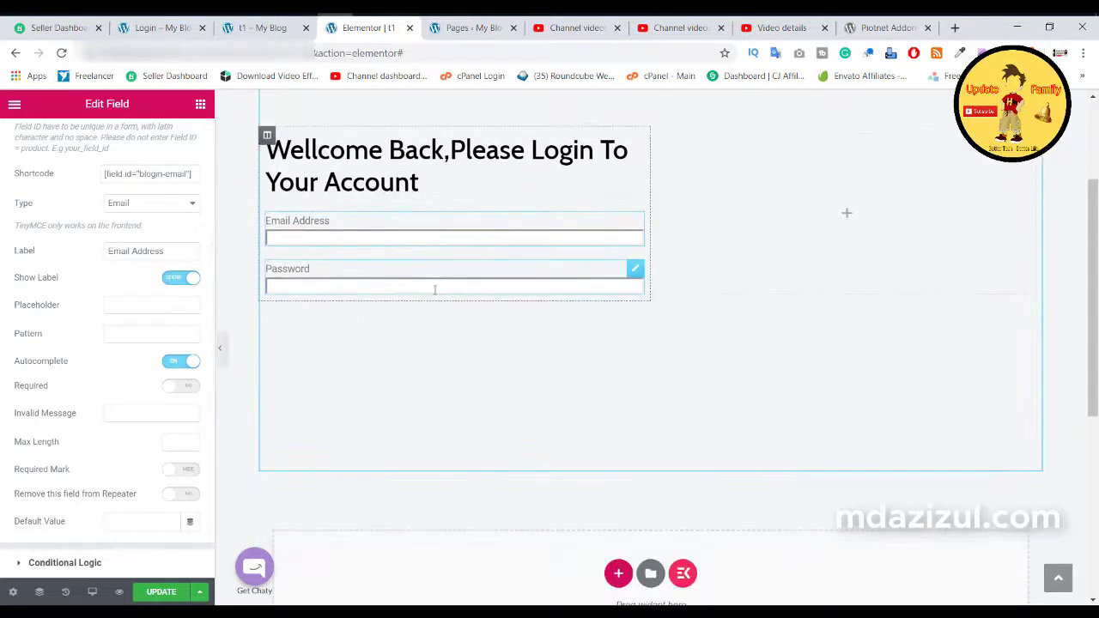
- Check the live t1 login page, then return to the Elementor editor
click(201, 104)
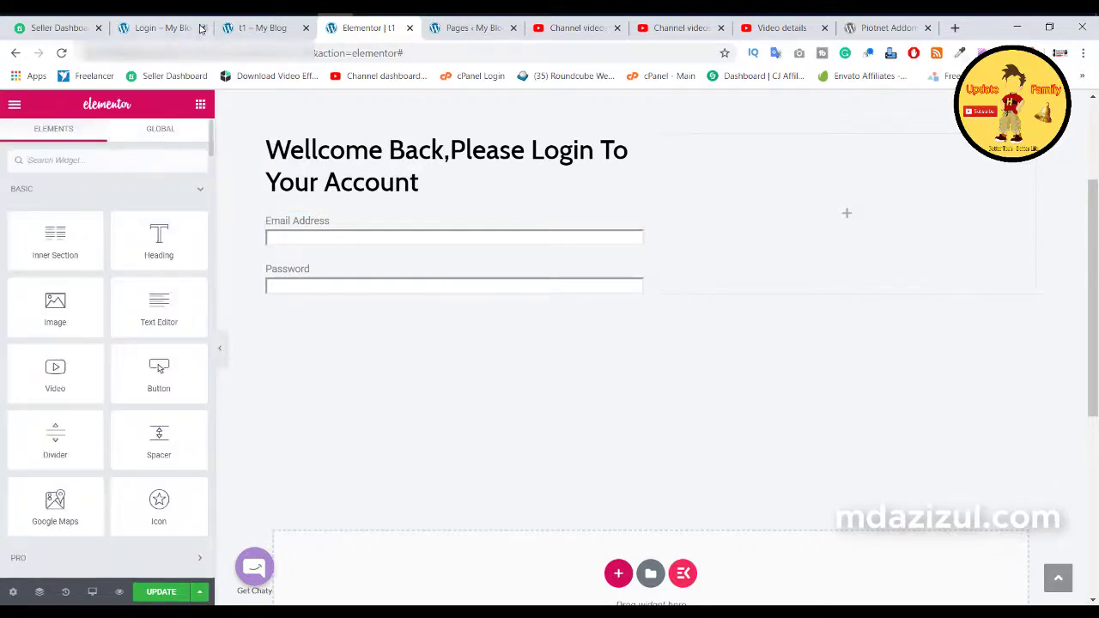
click(257, 28)
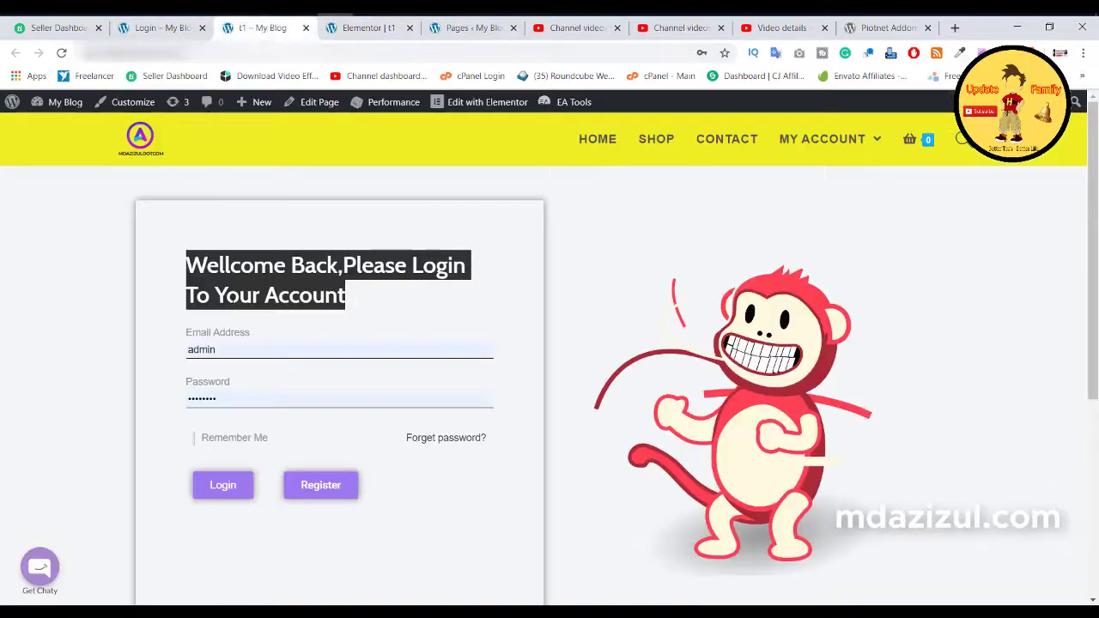
click(365, 28)
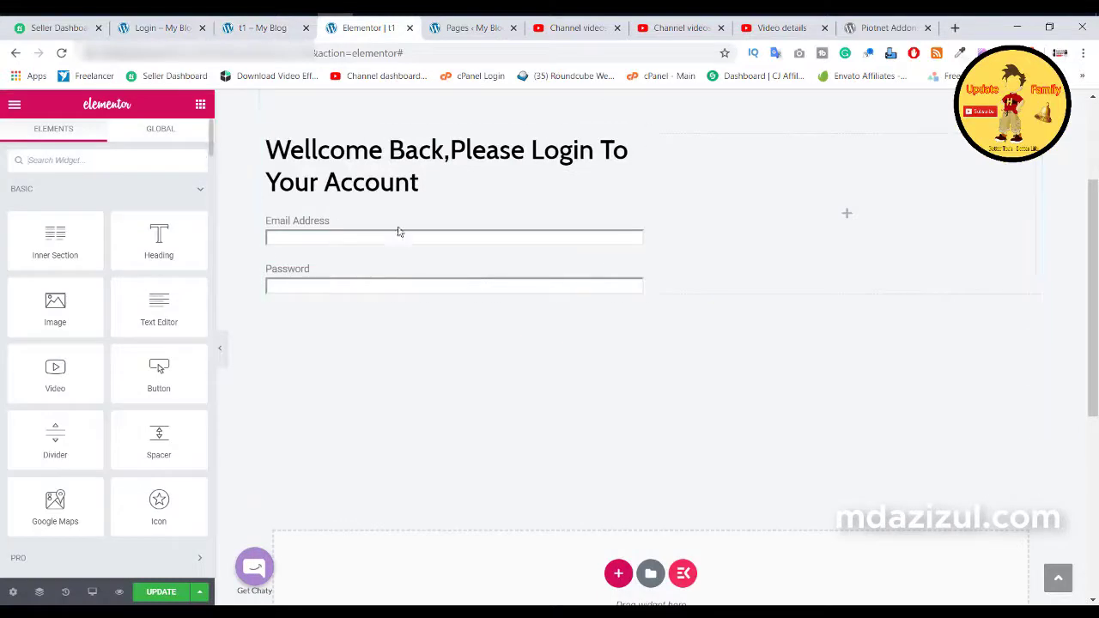
- Duplicate the Password field, change the copy's type to Checkbox, and view the live Remember Me checkbox
right_click(552, 285)
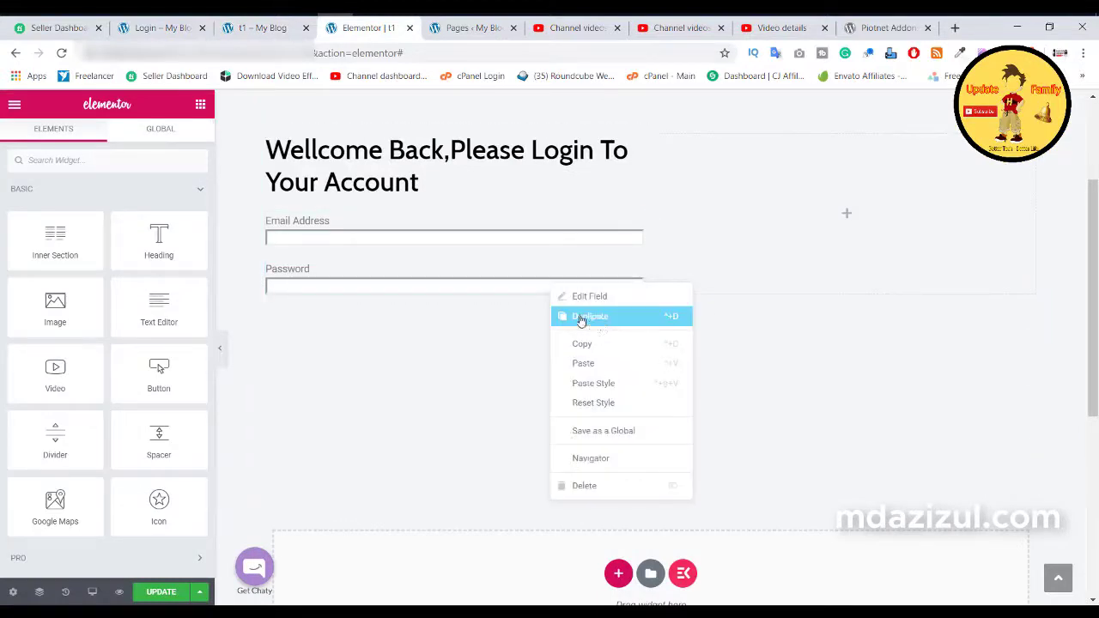
click(581, 315)
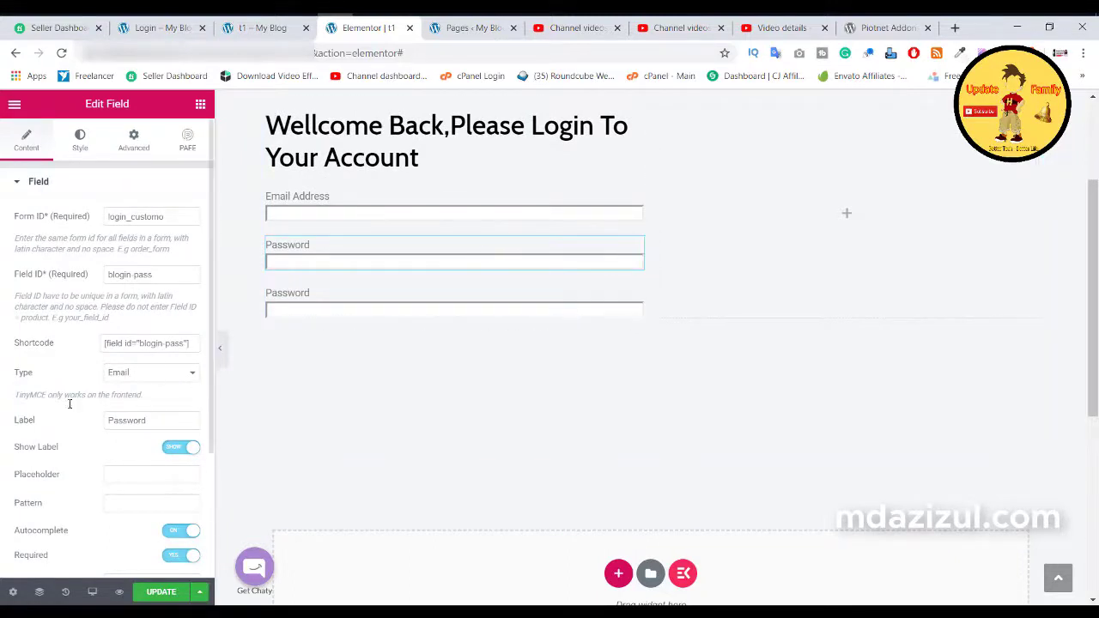
click(137, 374)
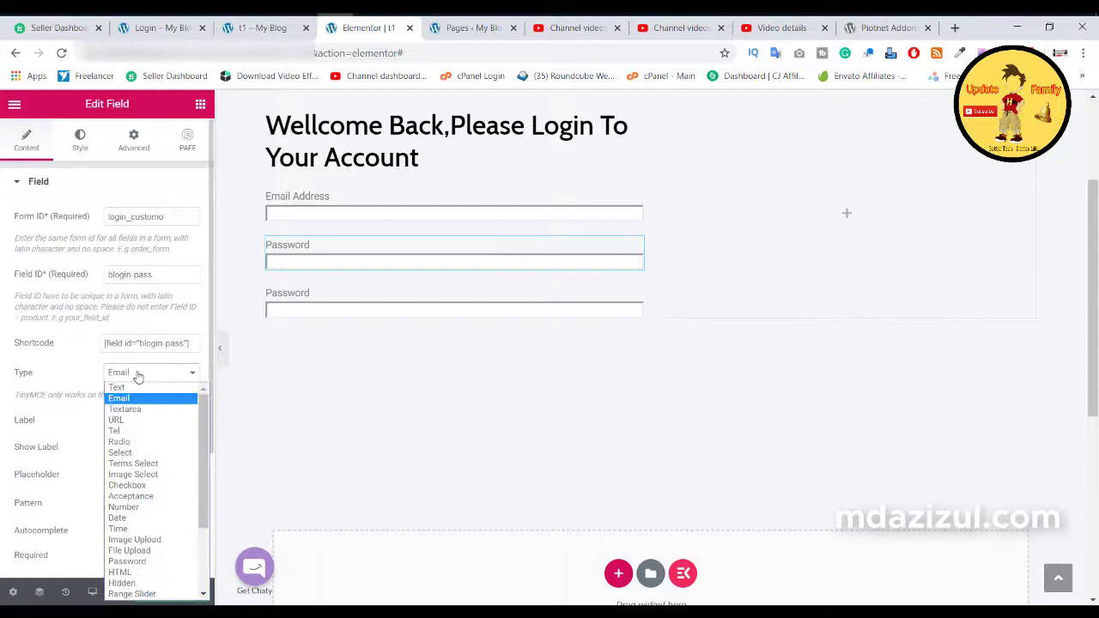
click(137, 561)
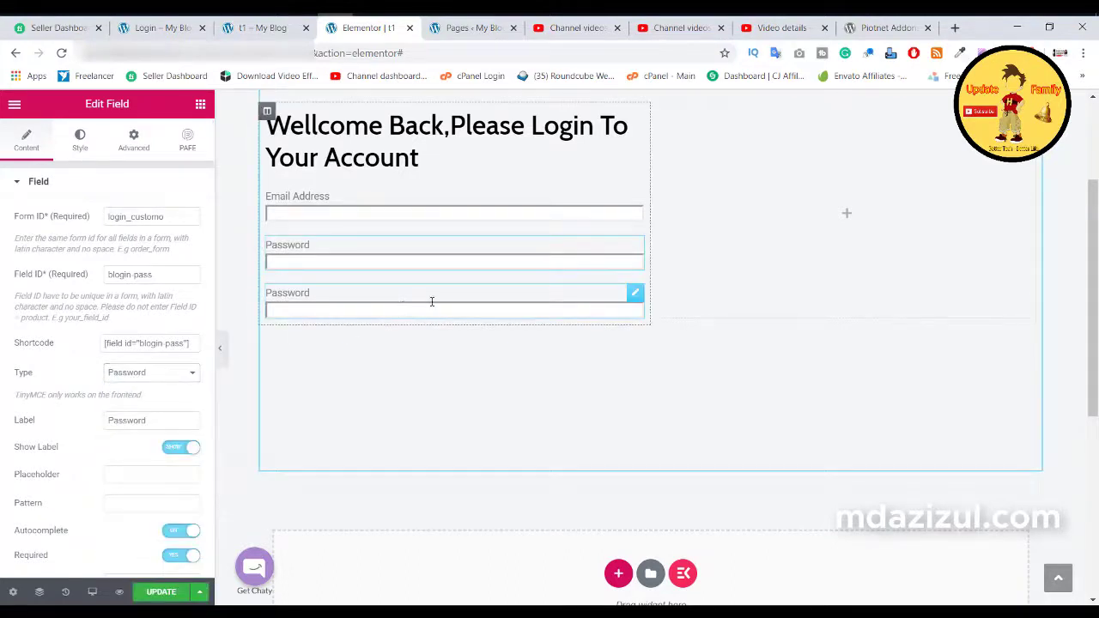
key(ctrl+z)
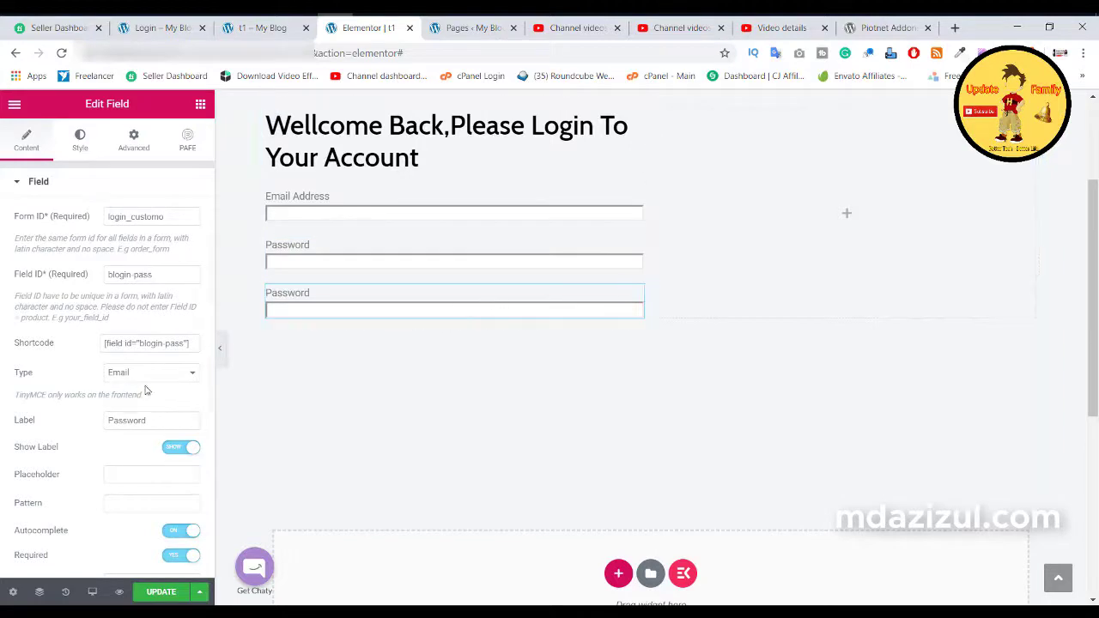
click(141, 380)
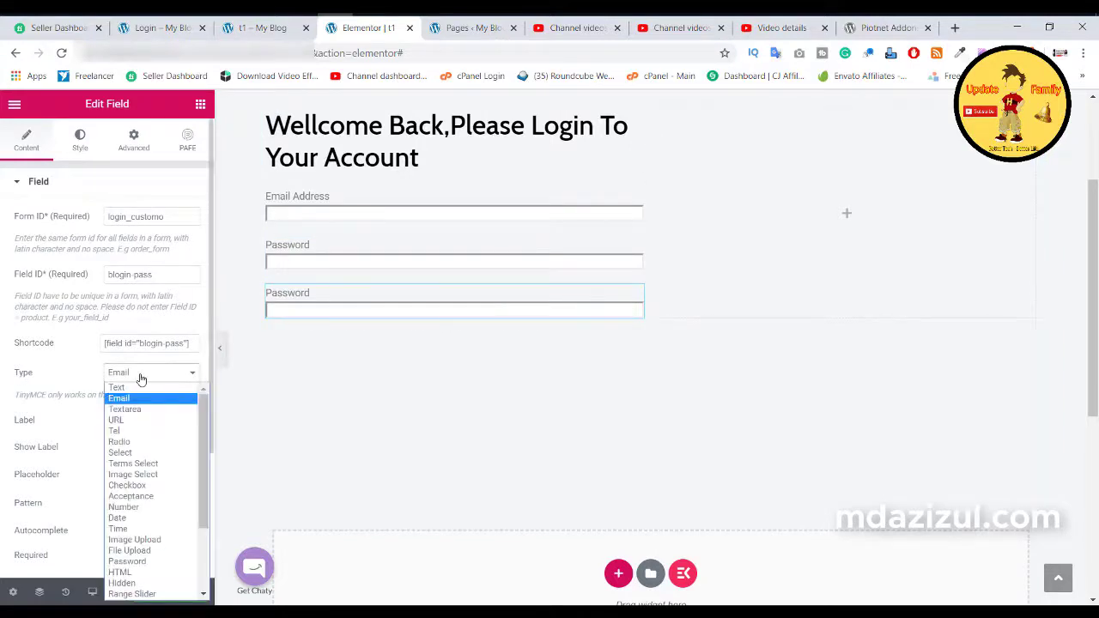
click(129, 486)
click(269, 33)
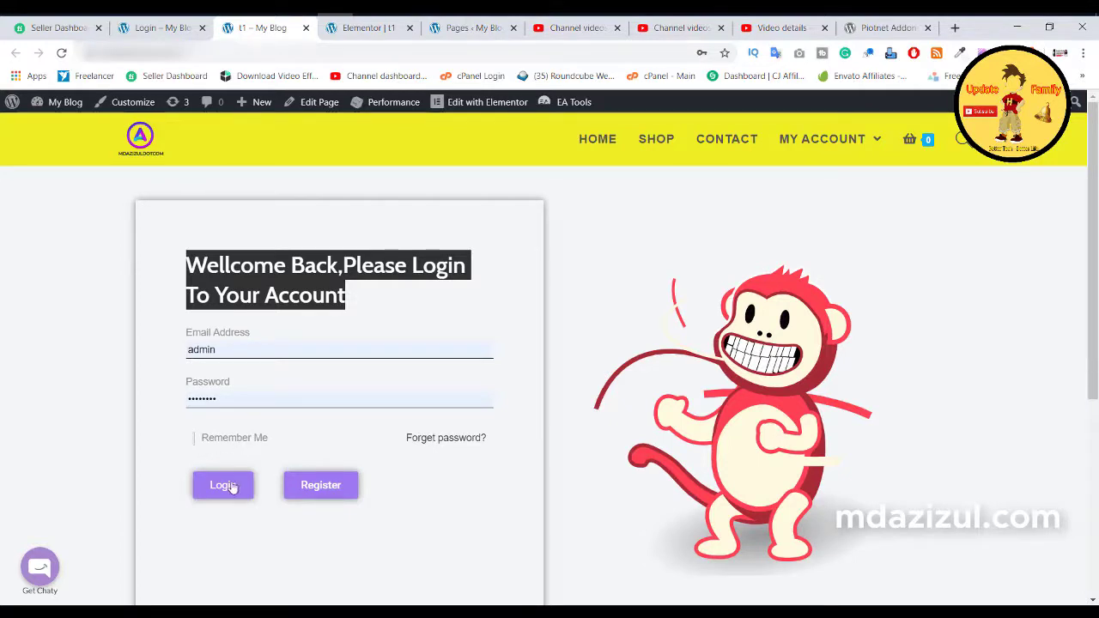
- Back in Elementor, relabel the third field 'Remember Me' and turn Show Label off
click(369, 28)
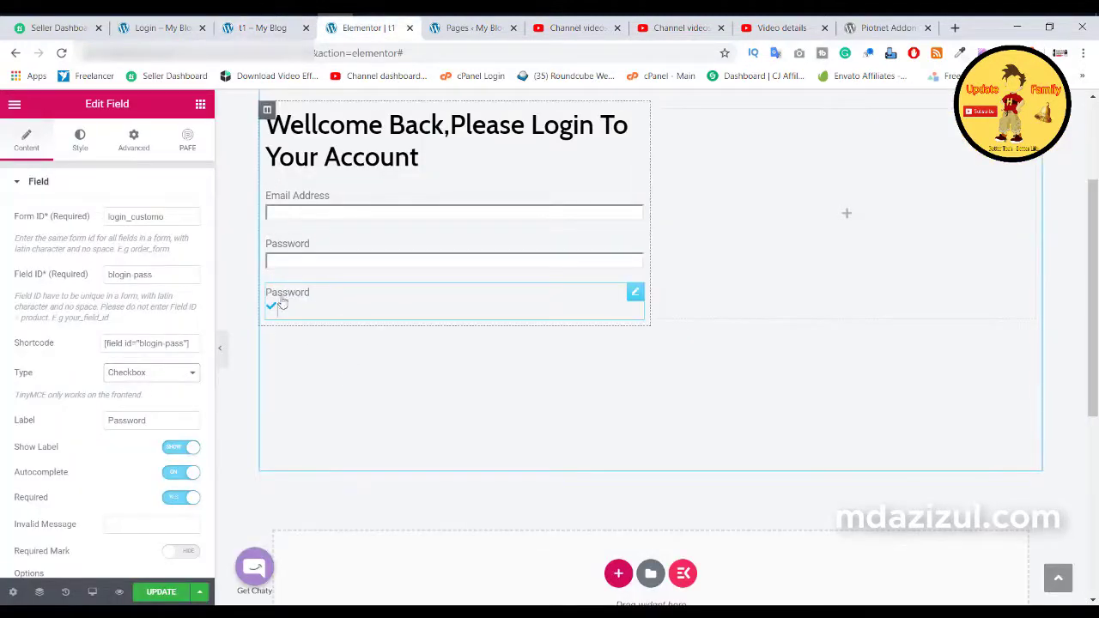
scroll(97, 448, down, 2)
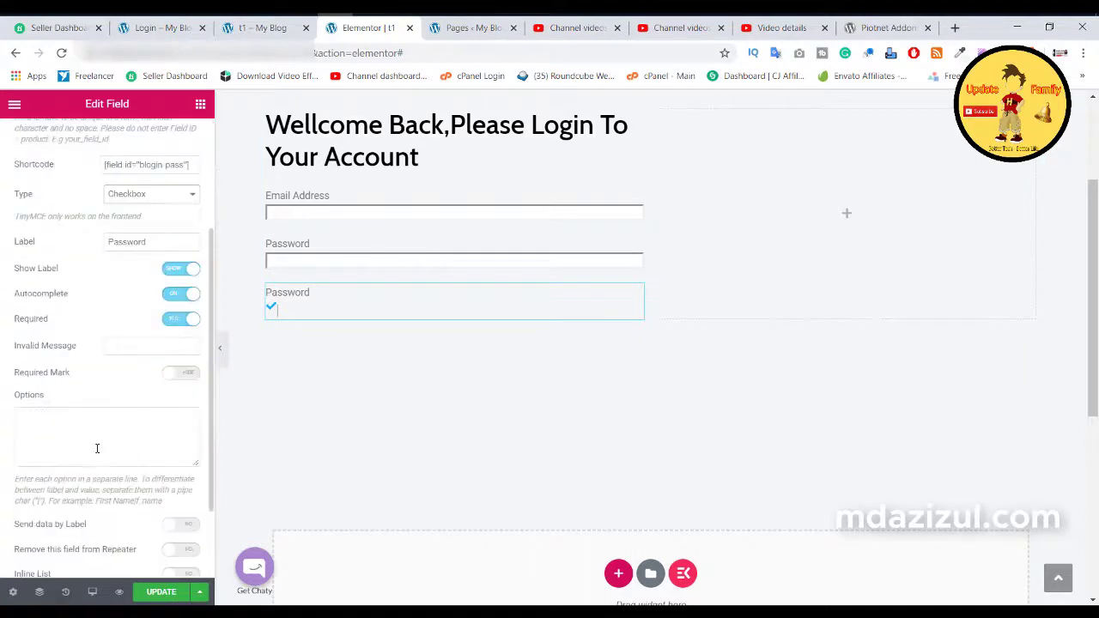
double_click(133, 247)
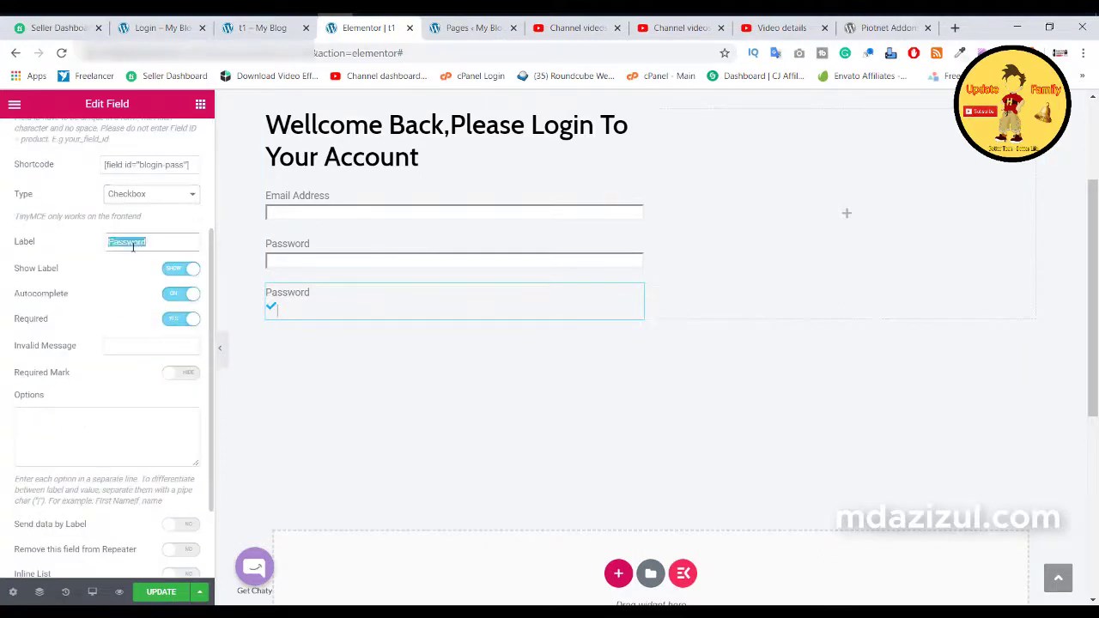
key(BackSpace)
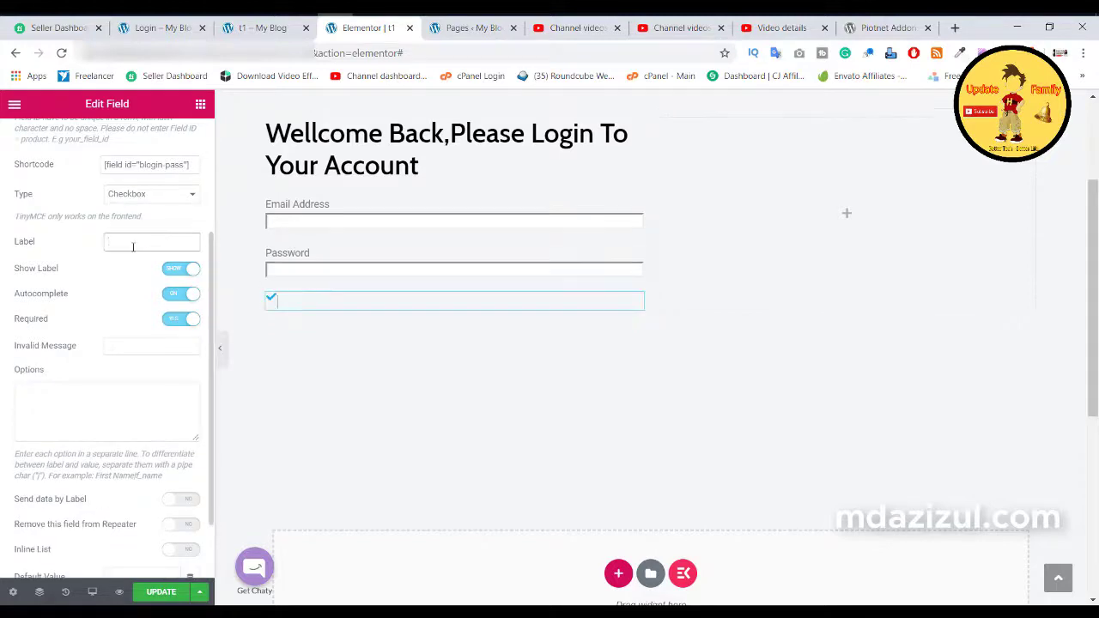
text(Reme)
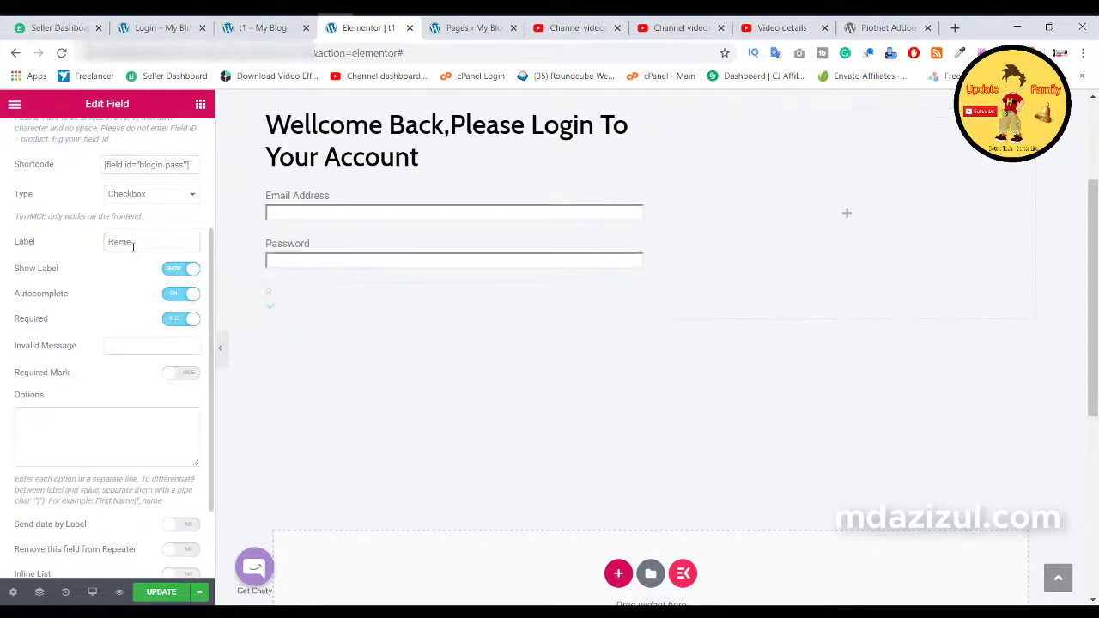
text(mber Me)
key(ctrl+a)
key(ctrl+c)
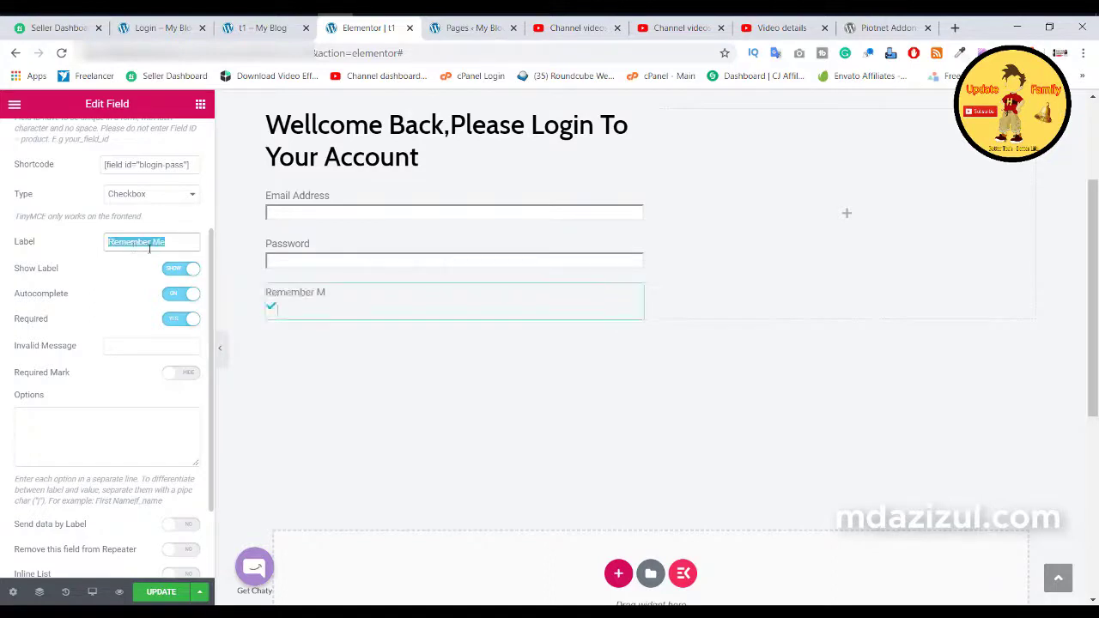
click(182, 269)
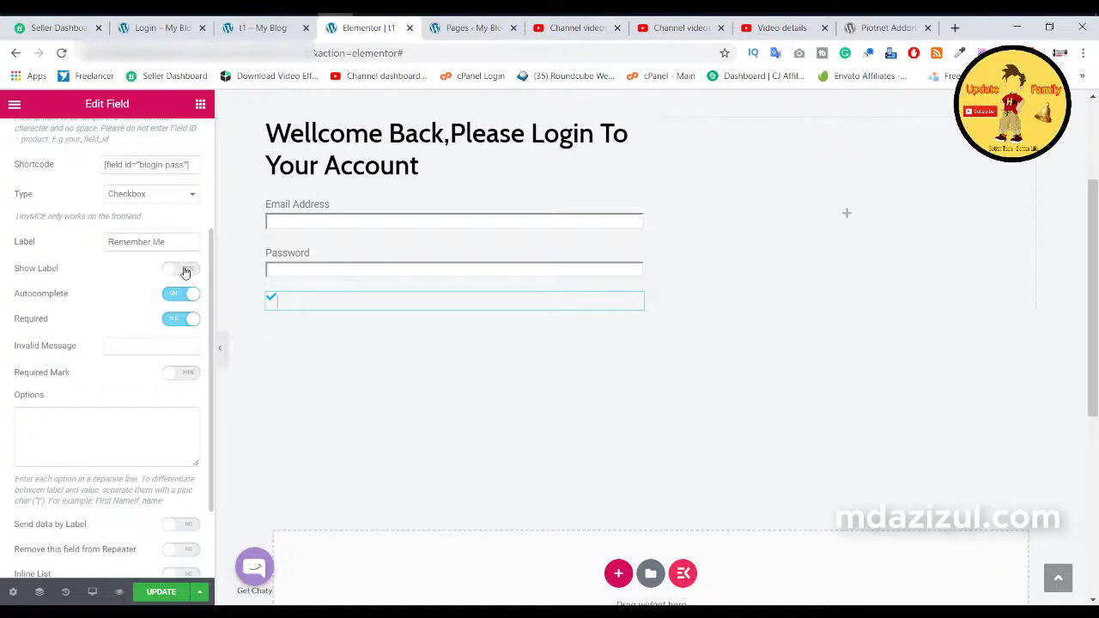
- Paste 'Remember Me' into the checkbox field's Options box
click(60, 427)
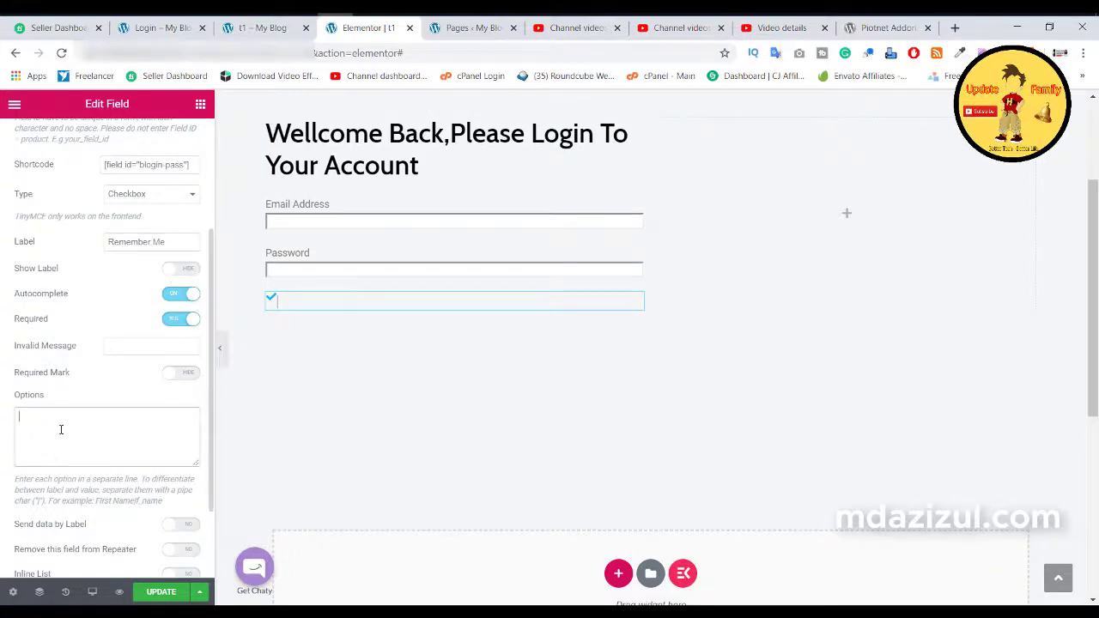
right_click(60, 429)
click(94, 297)
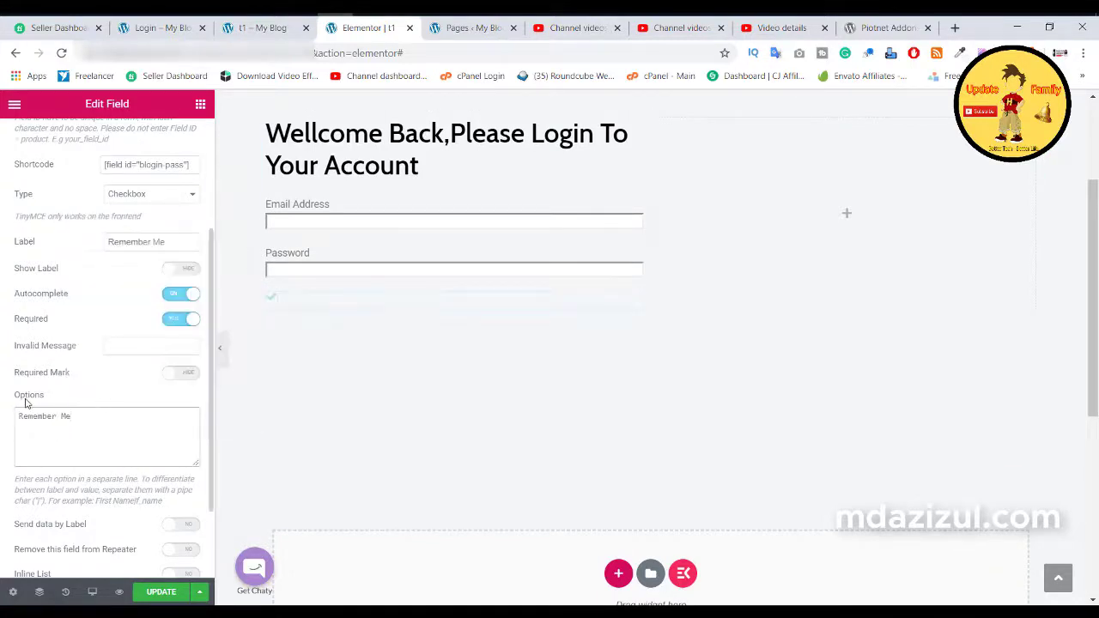
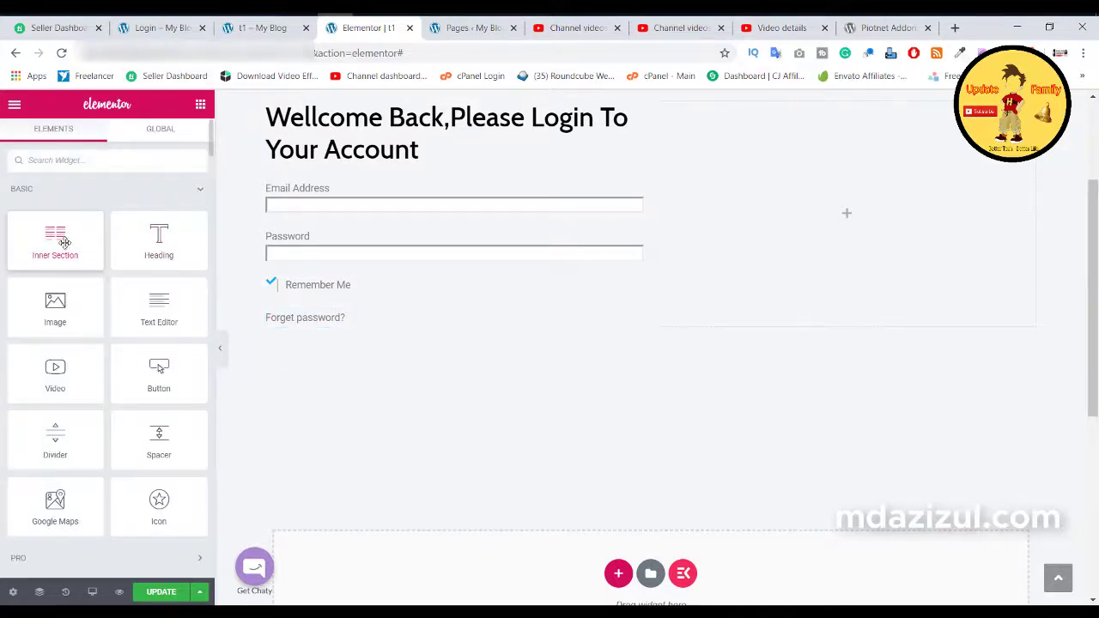
- Place Remember Me and the Forget password link in a new two-column inner section below Password
drag(55, 233, 374, 296)
drag(636, 267, 327, 322)
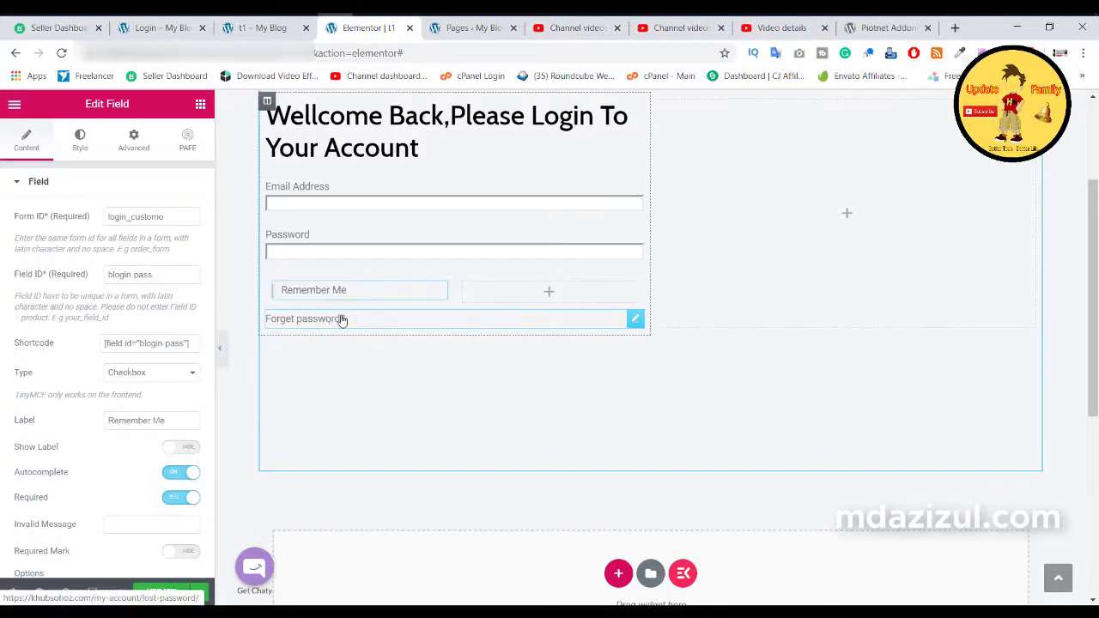
click(342, 319)
drag(636, 321, 585, 292)
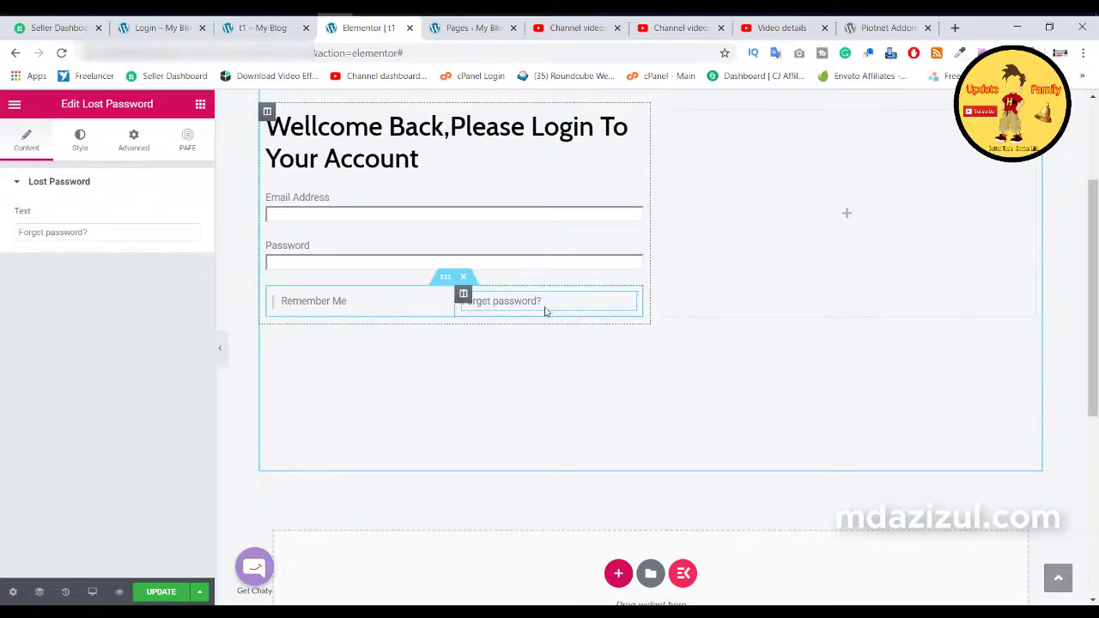
click(200, 104)
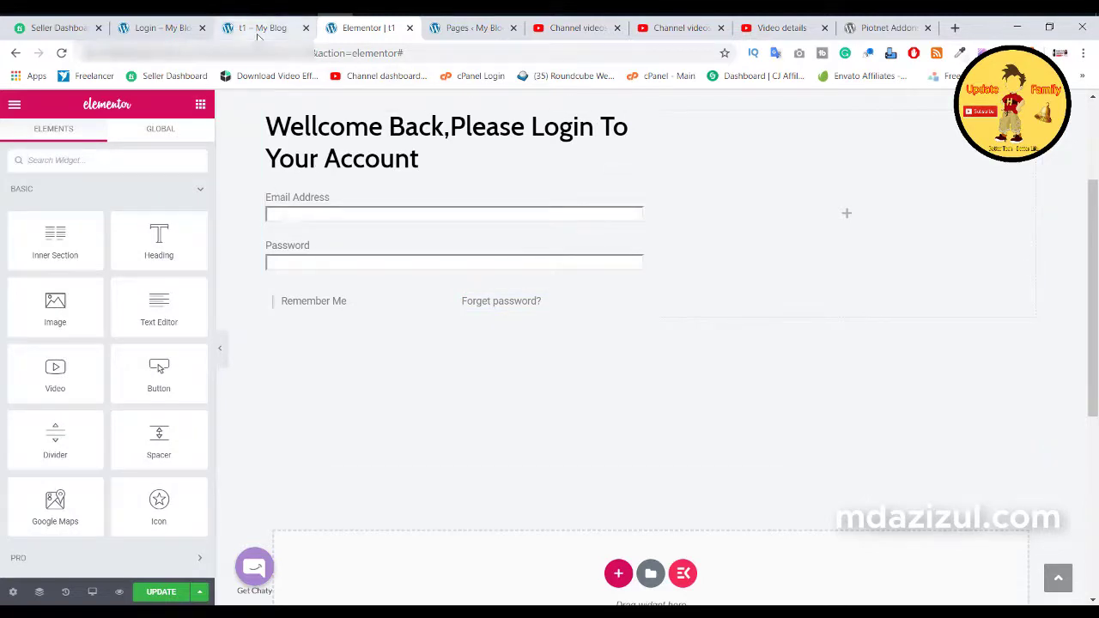
- After checking the live page, drop a PAFE Submit widget below the Remember Me row
click(260, 29)
click(361, 28)
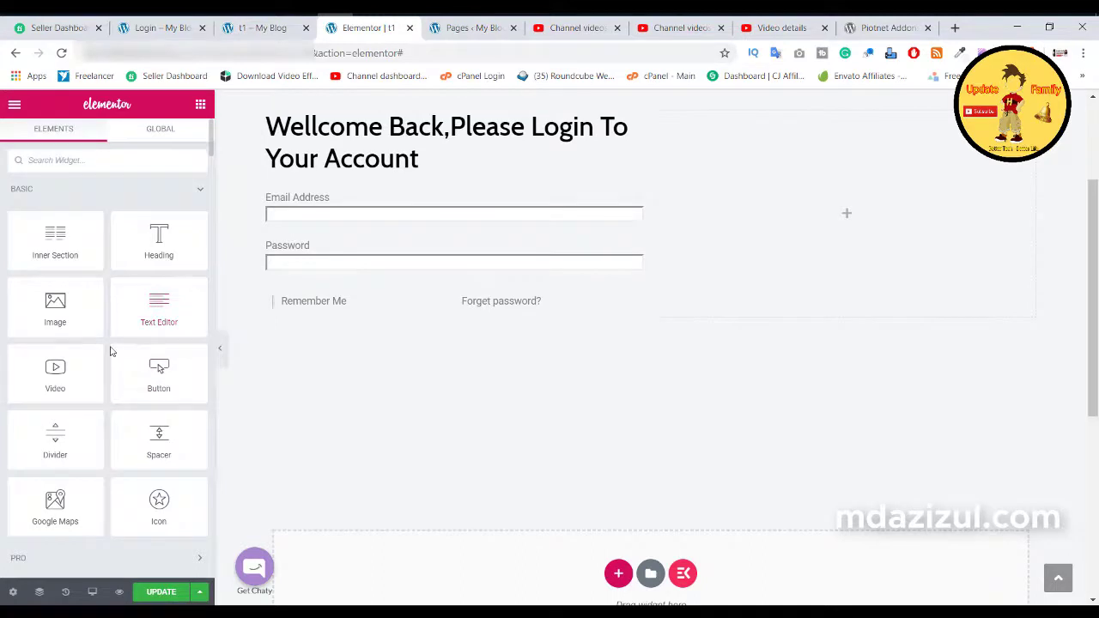
scroll(110, 350, down, 15)
scroll(110, 351, up, 2)
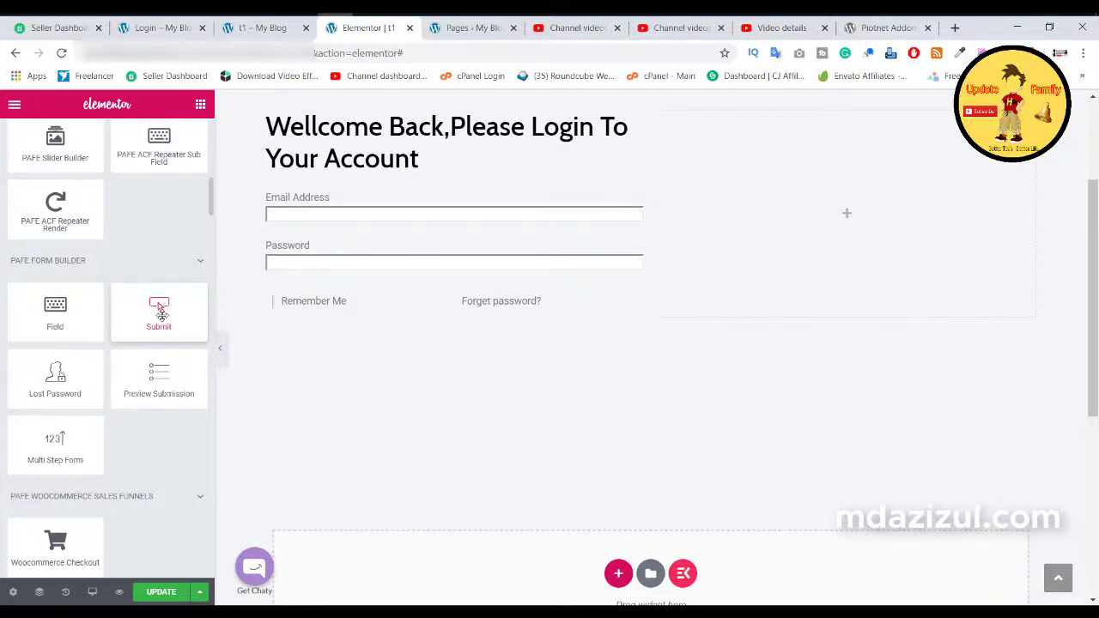
drag(159, 311, 311, 305)
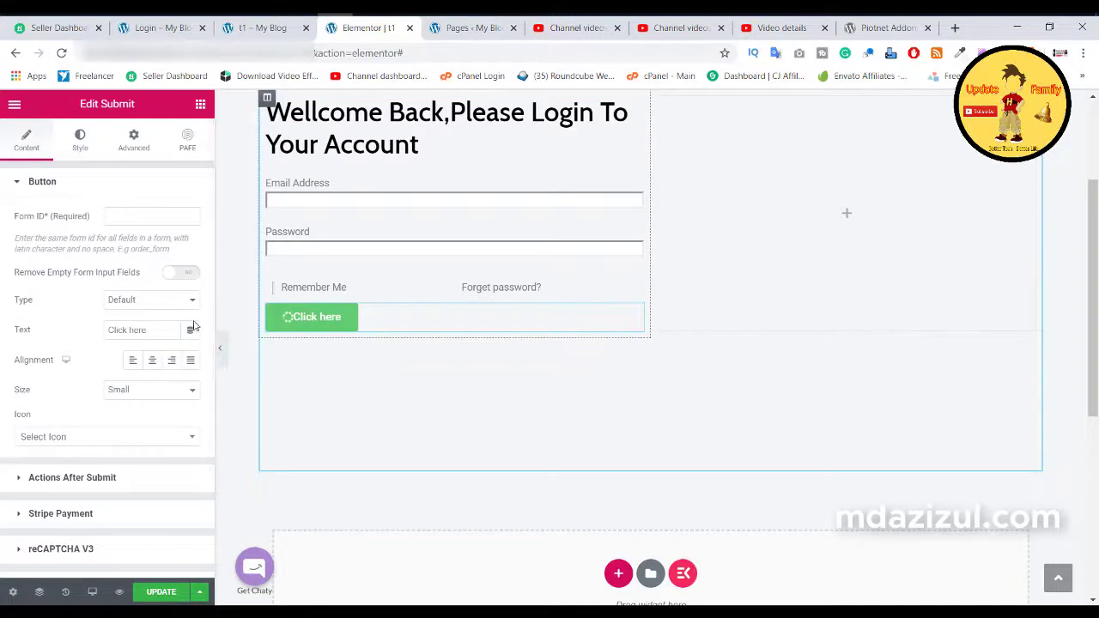
- Replace the button text 'Click here' with 'Submit' and collapse the Button section
drag(148, 330, 107, 330)
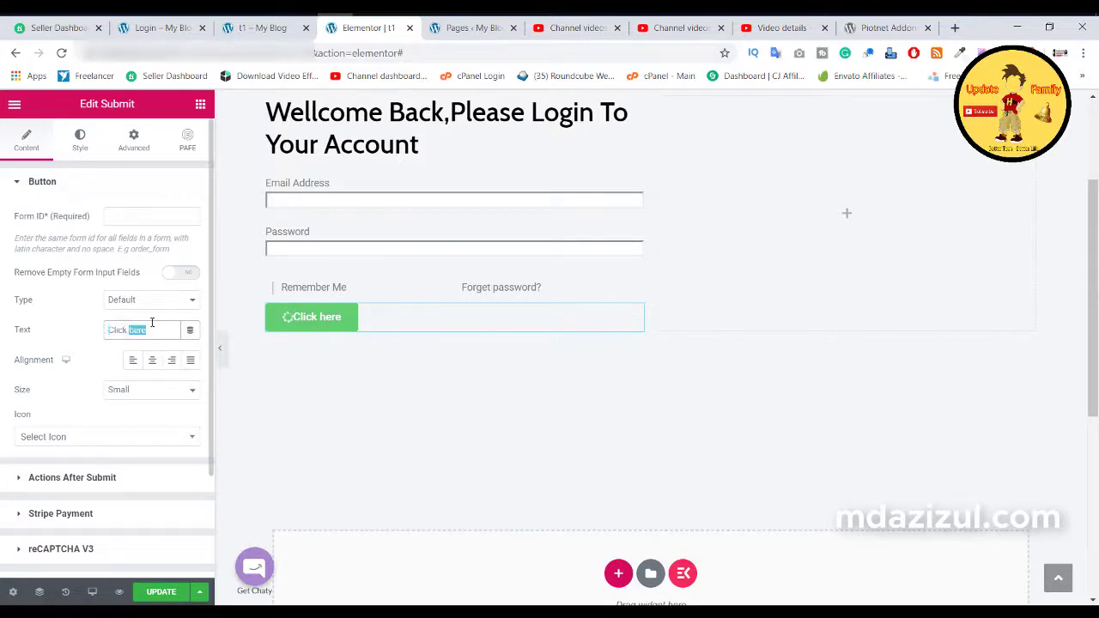
text(S)
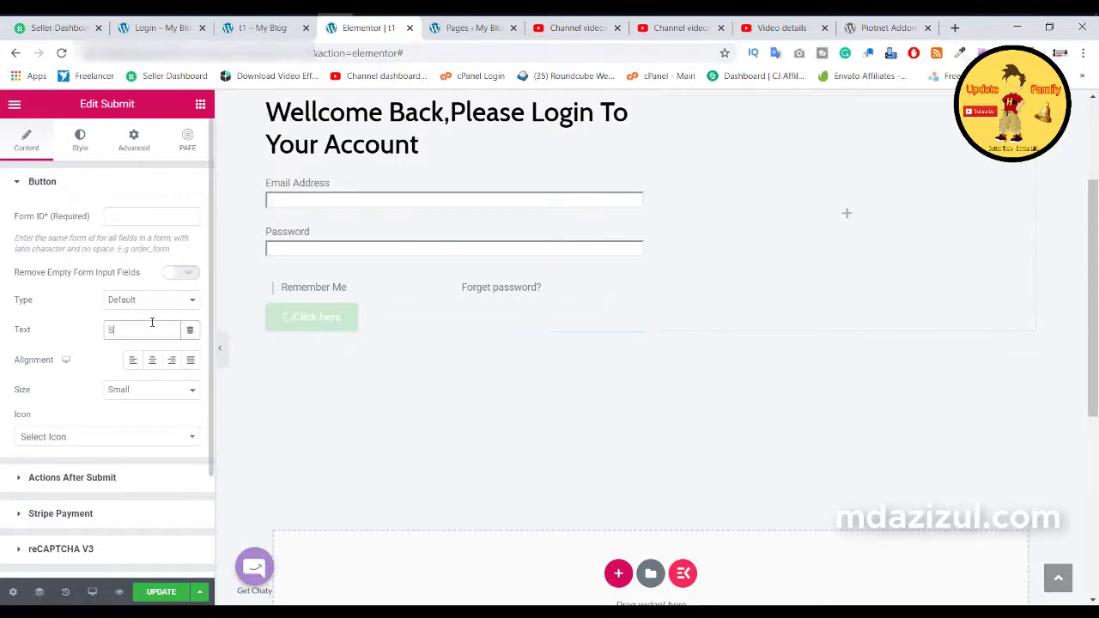
text(ubmit)
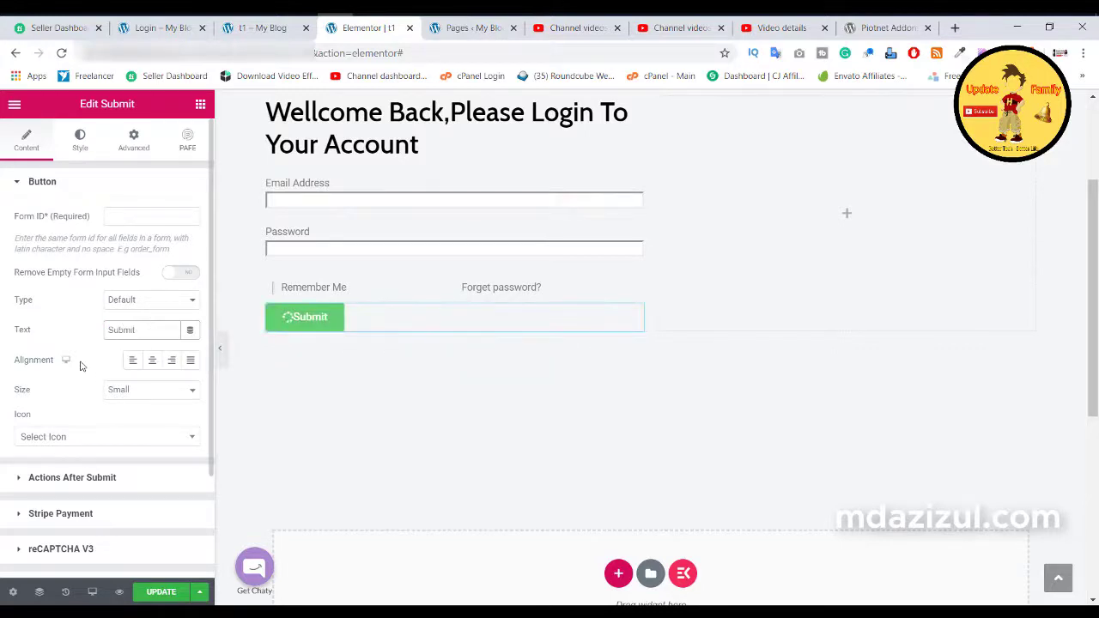
scroll(144, 344, down, 1)
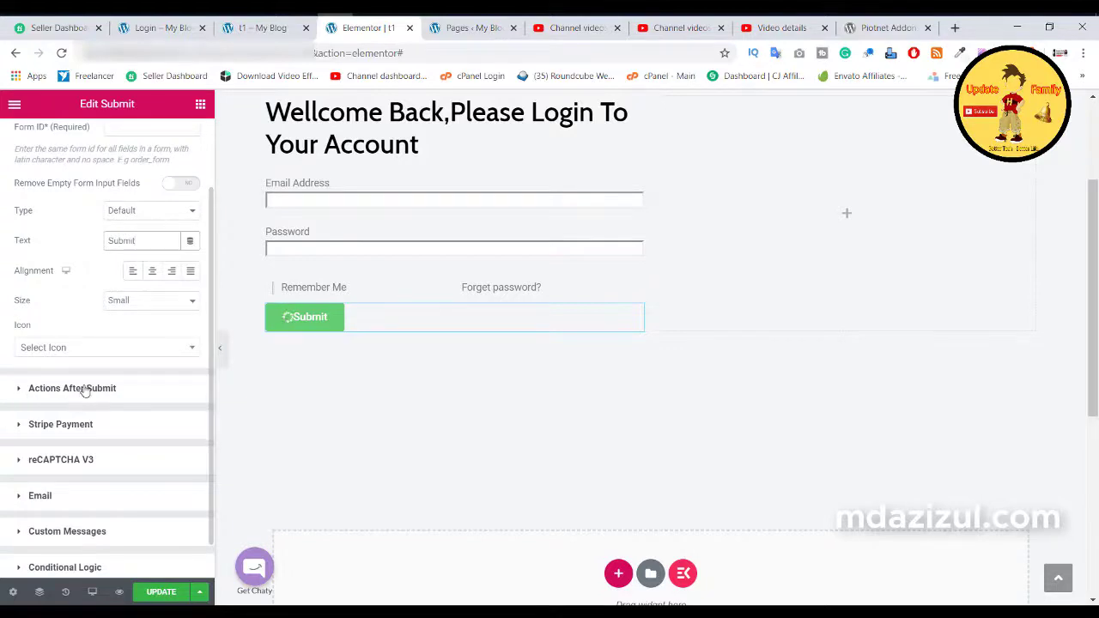
click(85, 388)
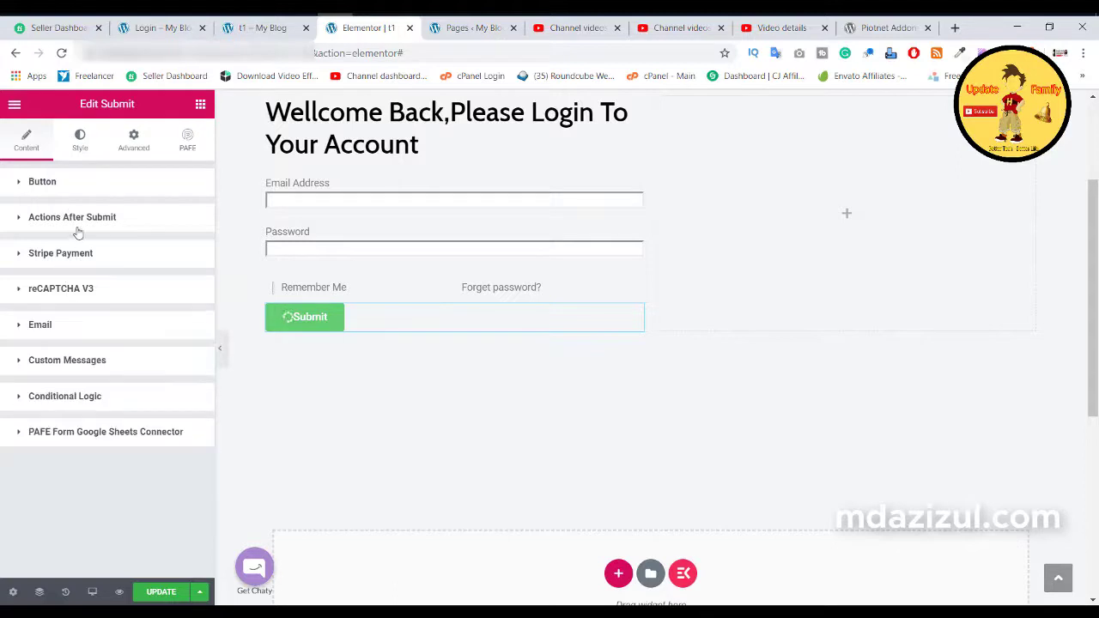
click(50, 221)
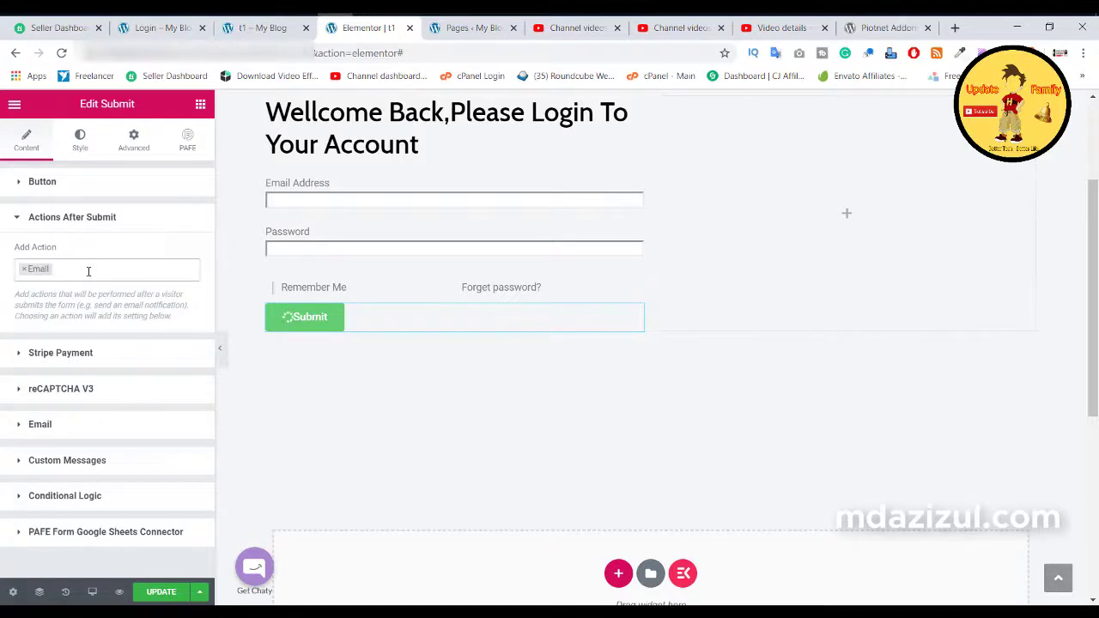
- Add Login and Redirect to the after-submit actions alongside Email, then expand Login settings
click(90, 270)
text(log)
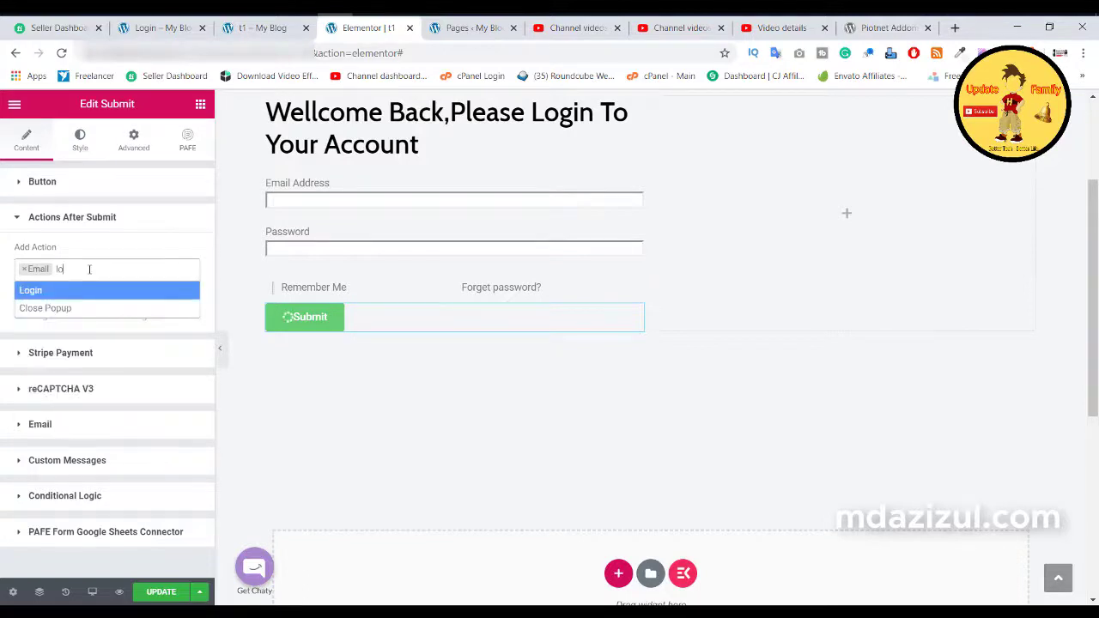
key(Return)
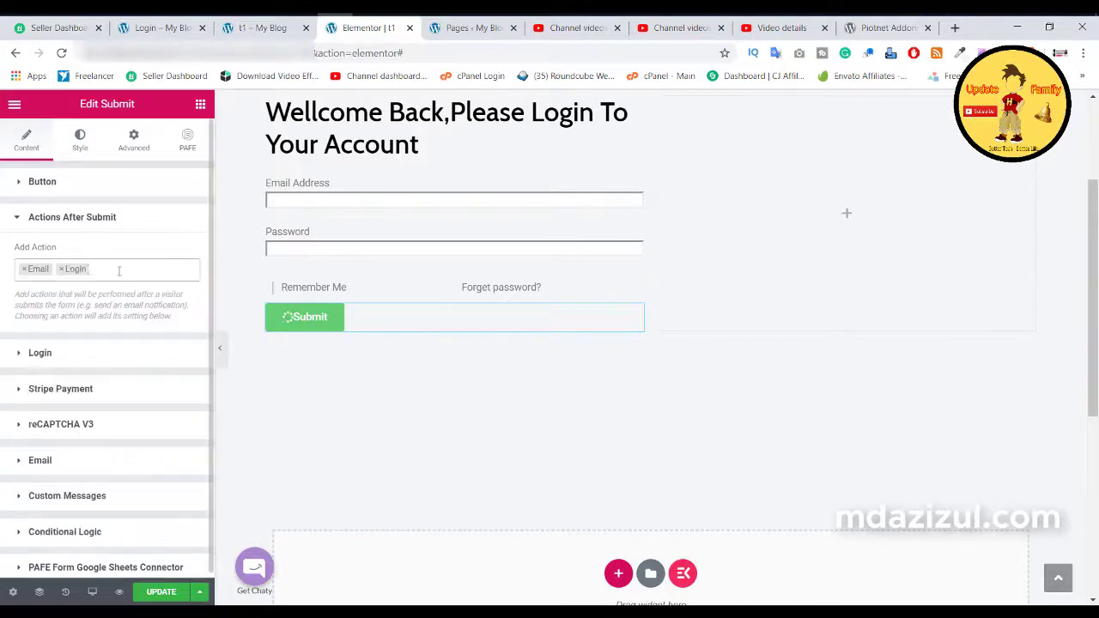
click(119, 270)
text(re)
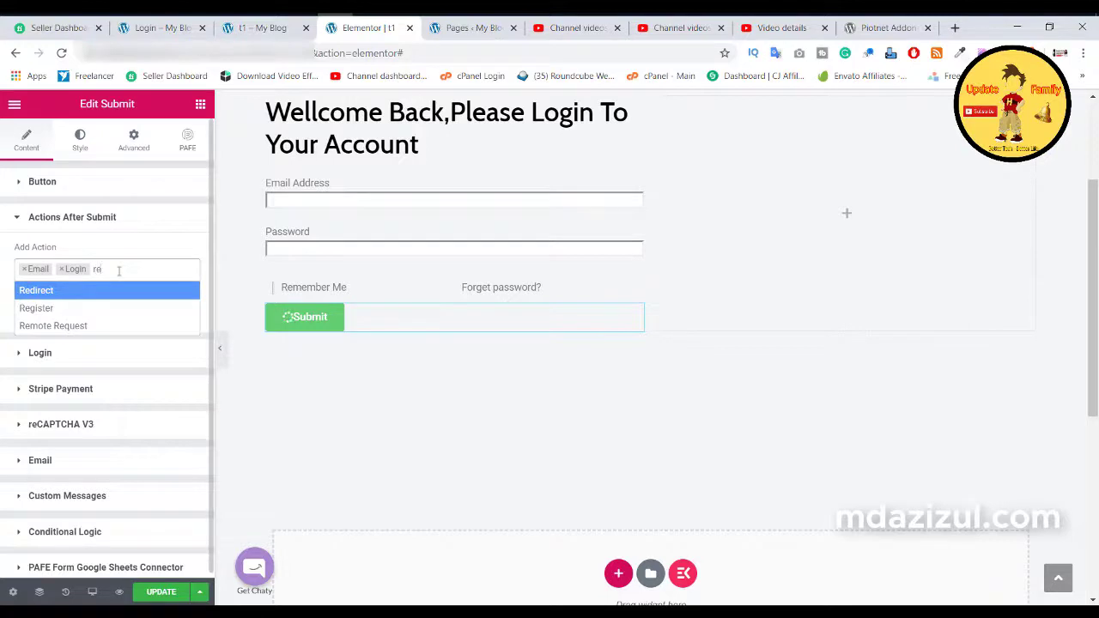
key(Return)
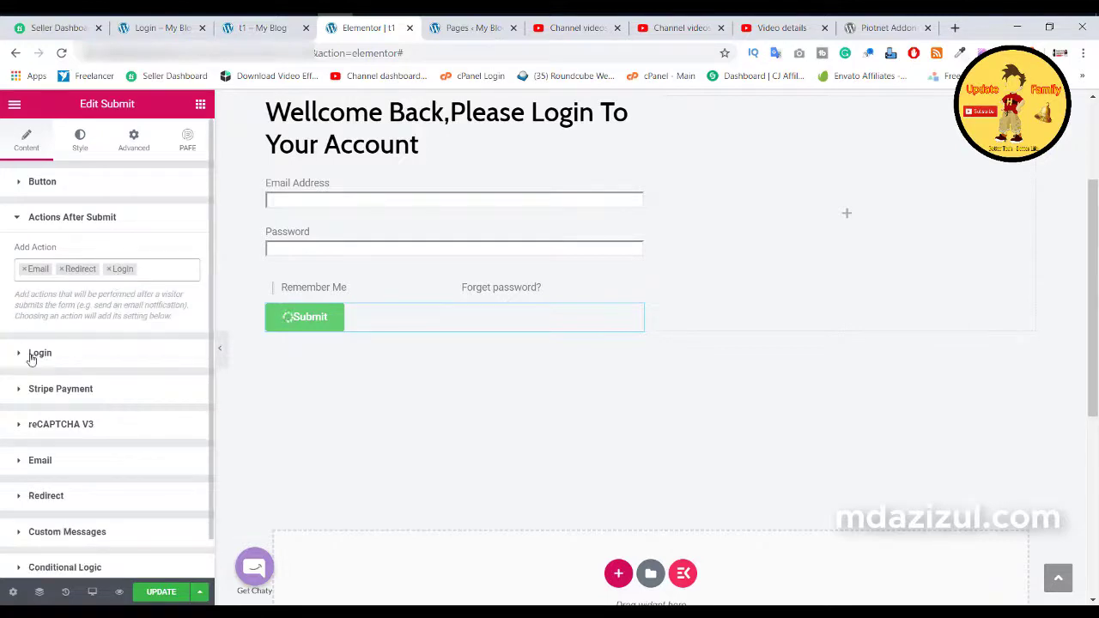
click(60, 355)
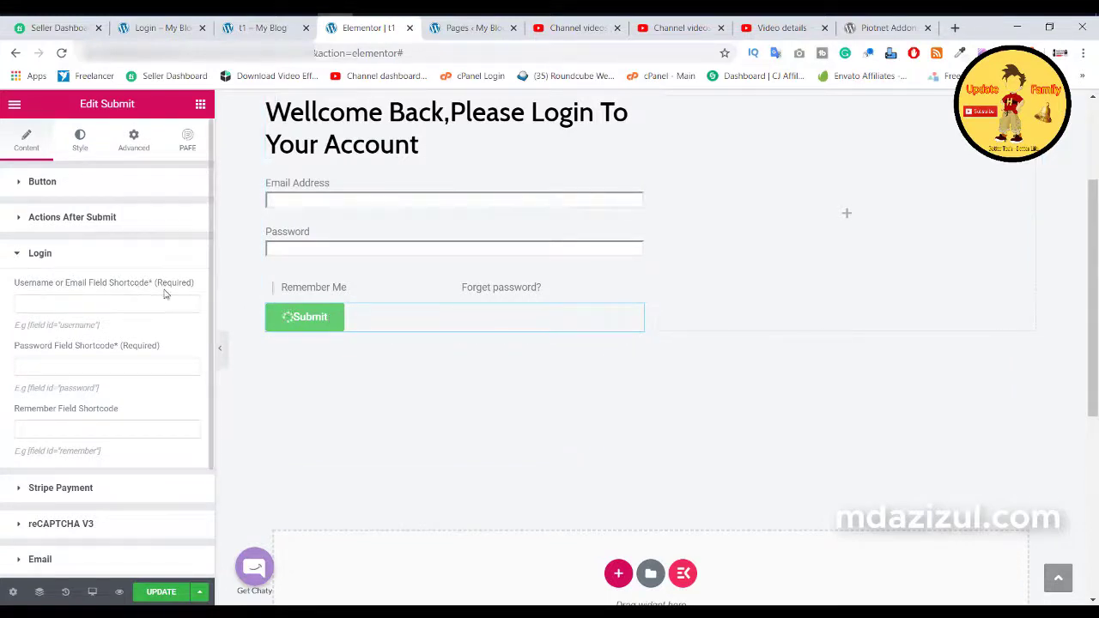
- Rename the Remember Me checkbox's Field ID by typing 'remmbee'
click(373, 293)
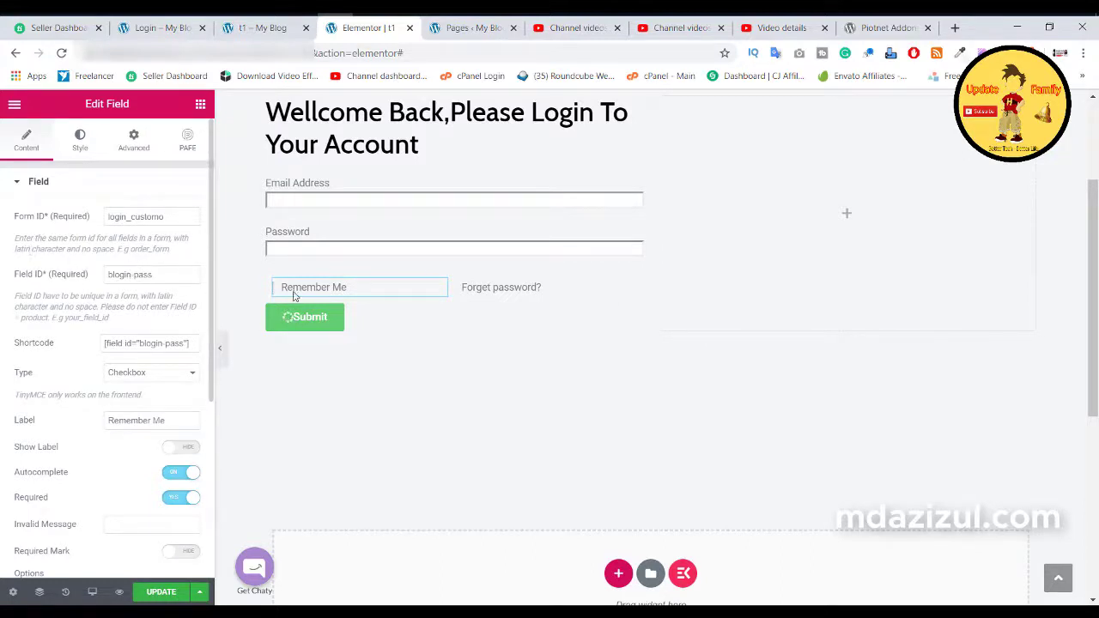
double_click(135, 274)
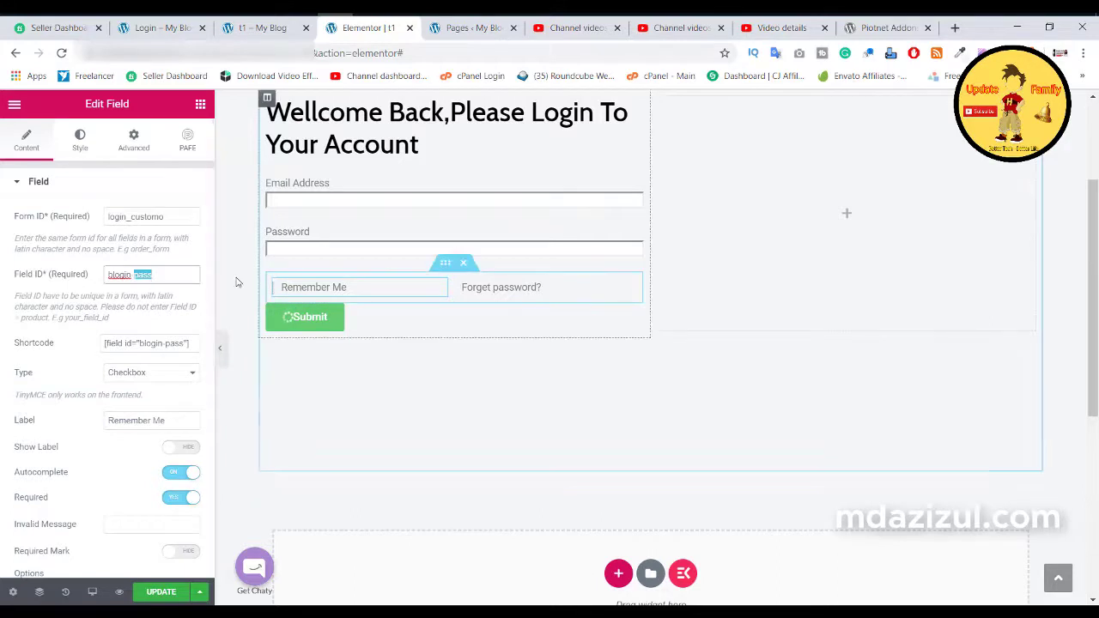
text(remmb)
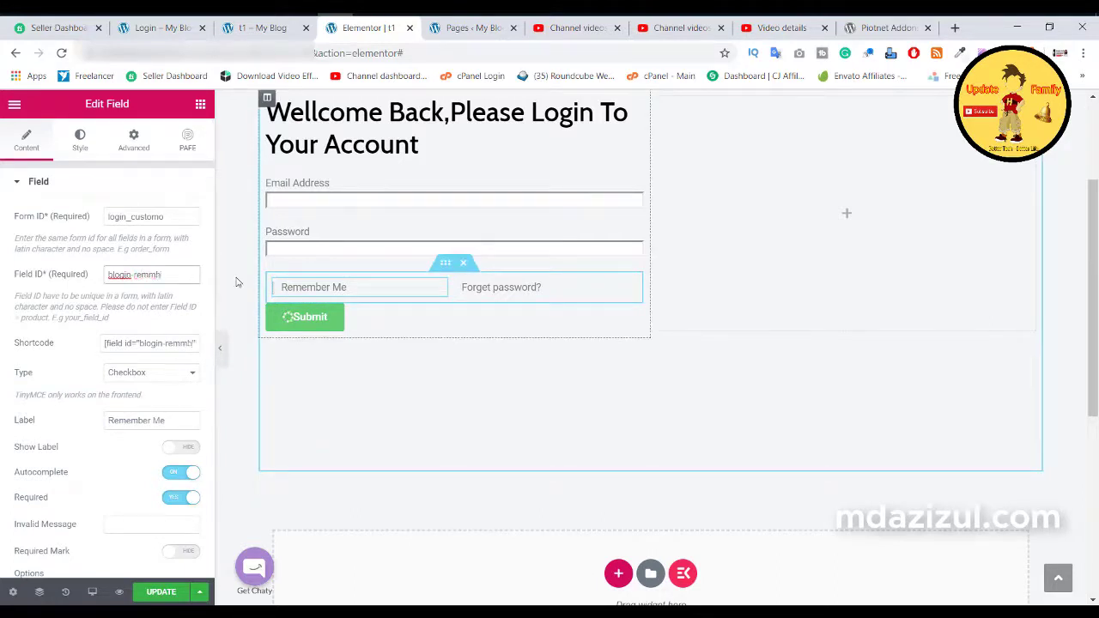
text(ee)
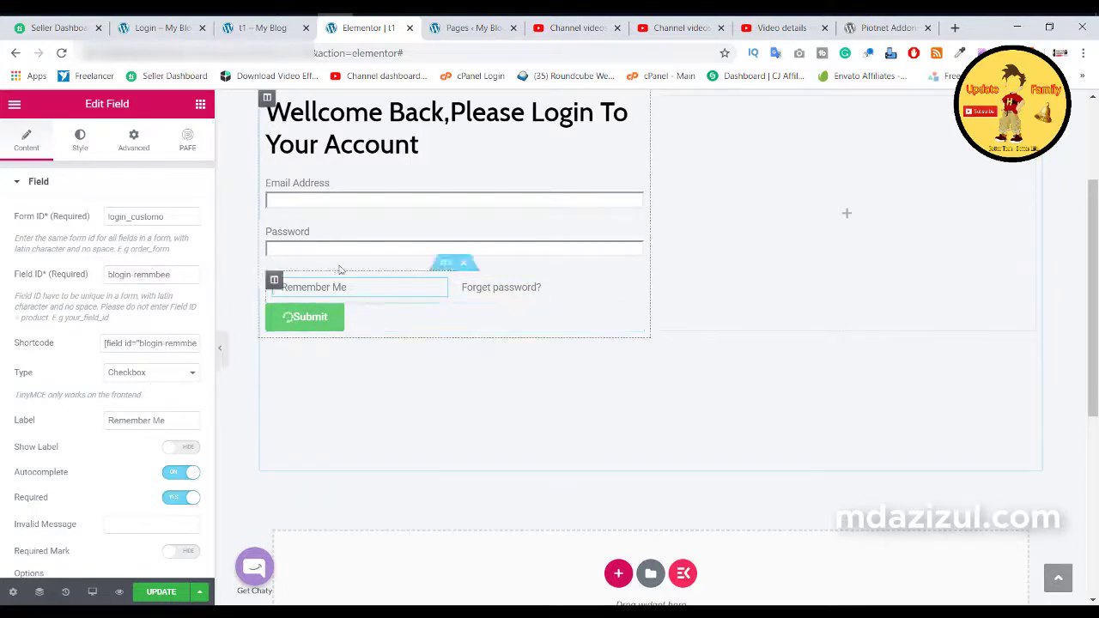
- Copy the Email Address field's shortcode into the Login Username Field Shortcode box
click(440, 197)
triple_click(133, 343)
right_click(144, 344)
click(151, 352)
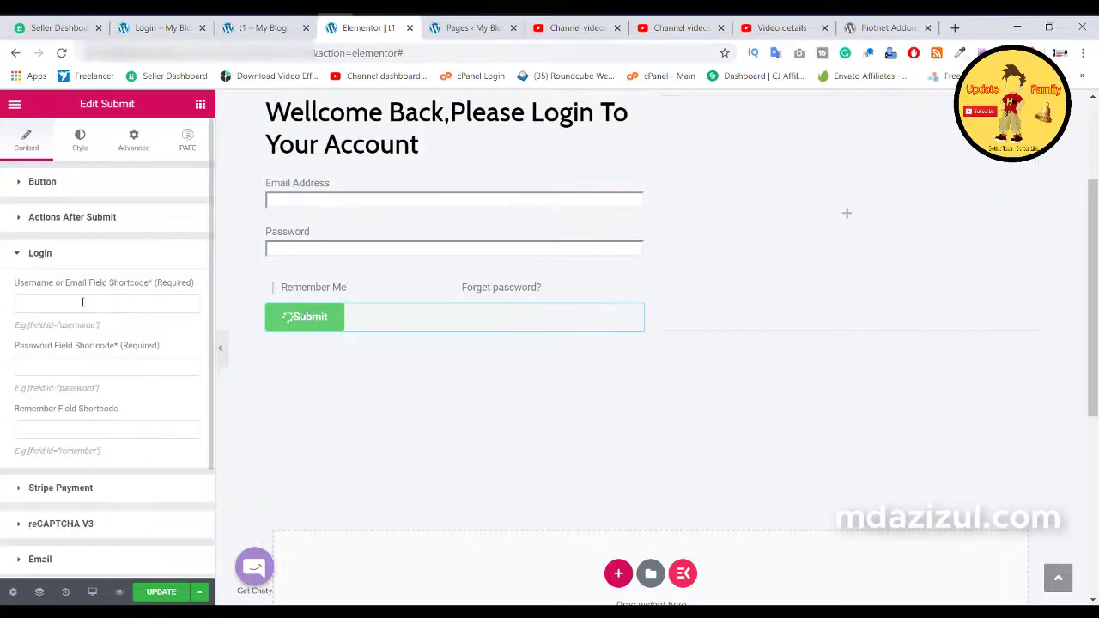
right_click(96, 303)
click(110, 387)
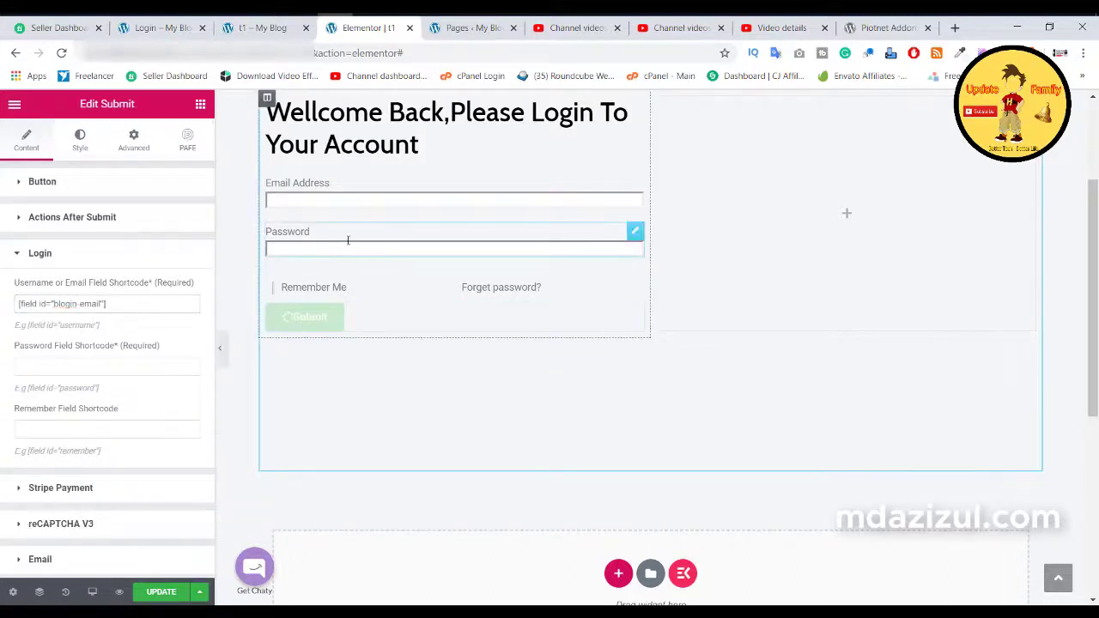
- Copy the Password field's shortcode into the Login Password Field Shortcode box
click(325, 246)
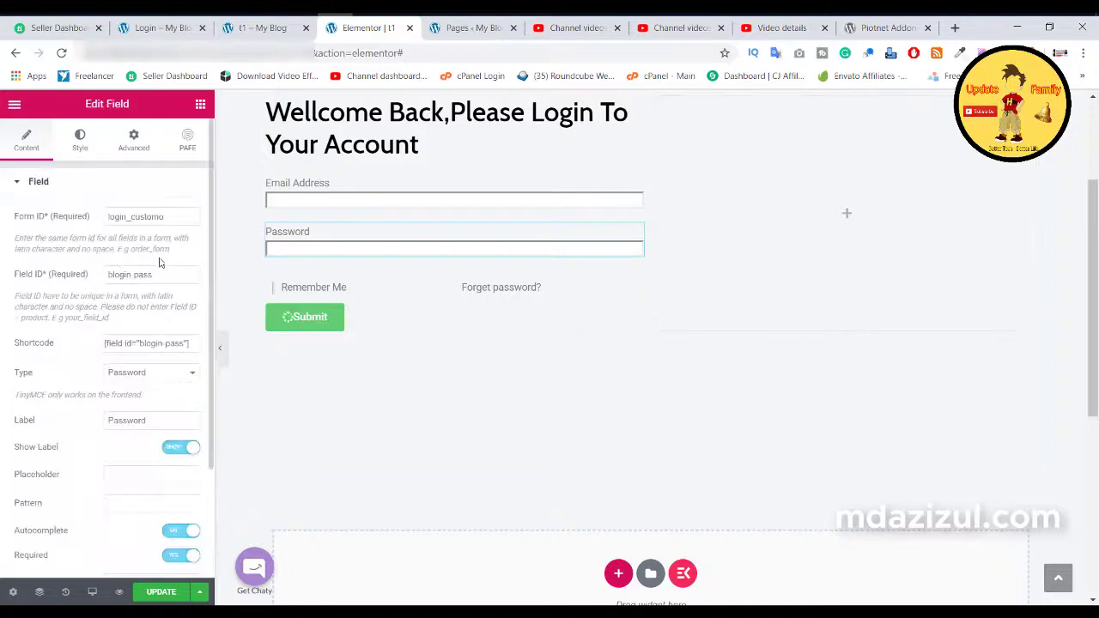
triple_click(144, 342)
right_click(147, 348)
click(172, 358)
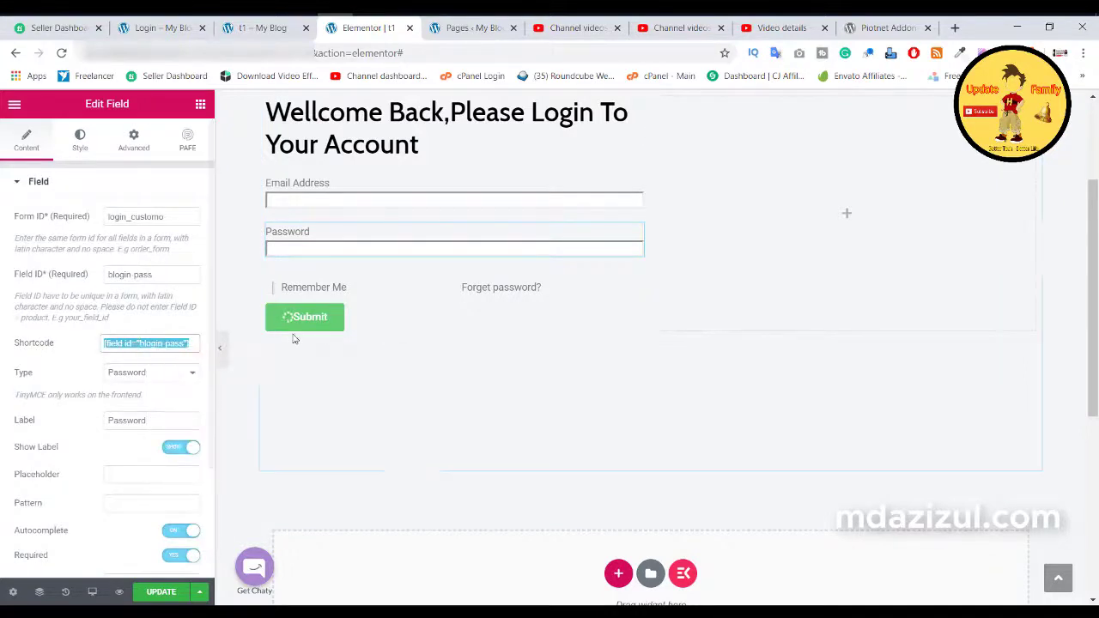
click(326, 317)
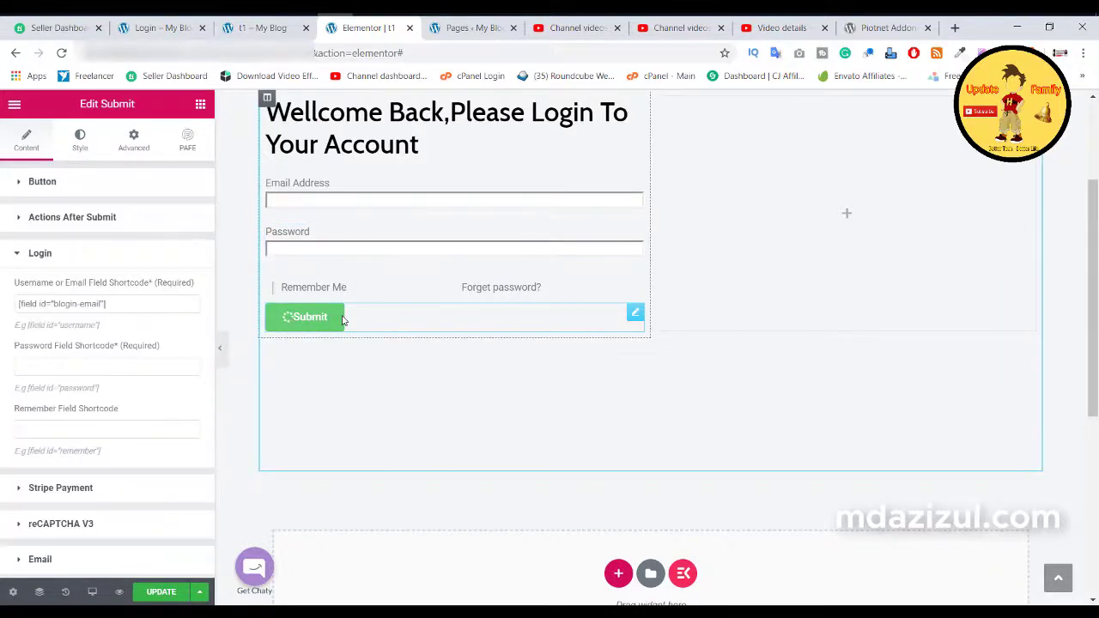
right_click(90, 371)
click(120, 457)
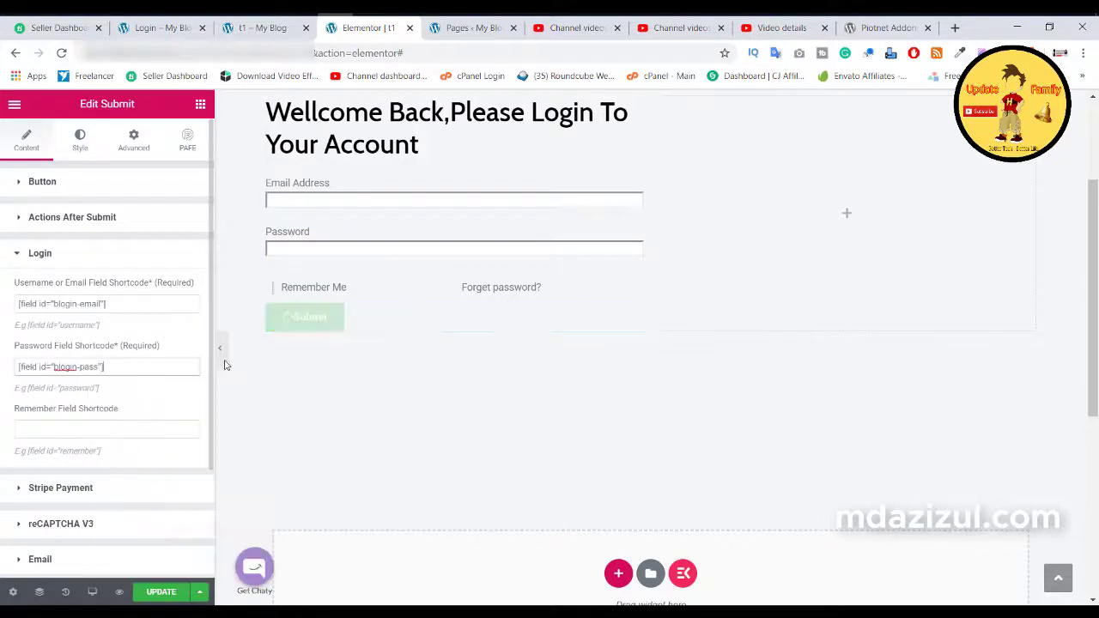
- Paste the Remember Me shortcode into Remember Field Shortcode, update the page, and view it live
click(352, 290)
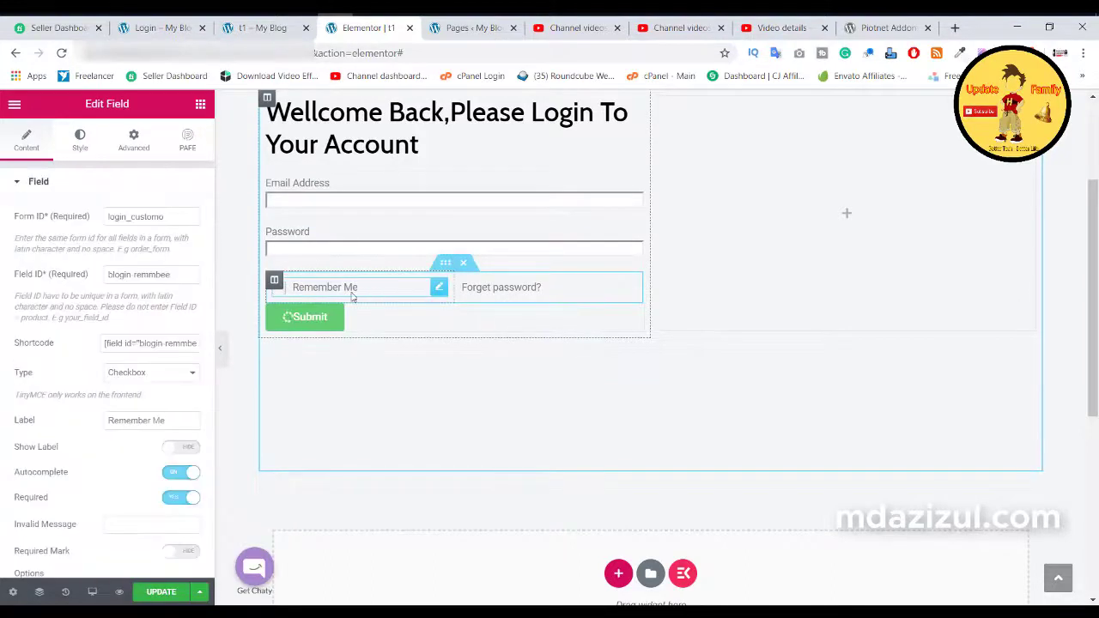
right_click(135, 347)
click(196, 358)
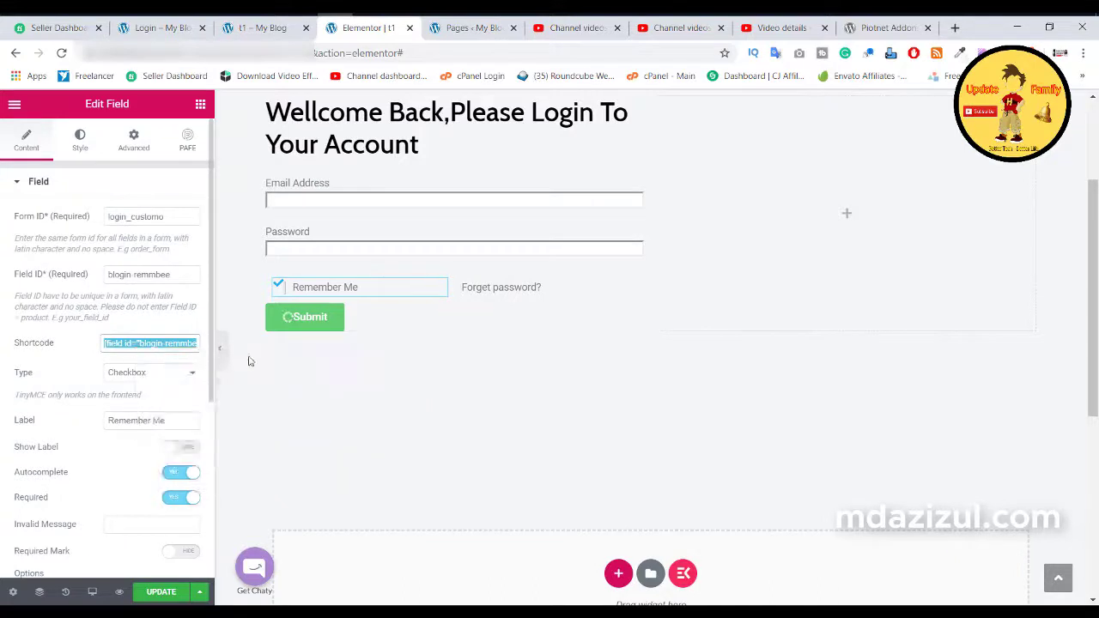
click(363, 329)
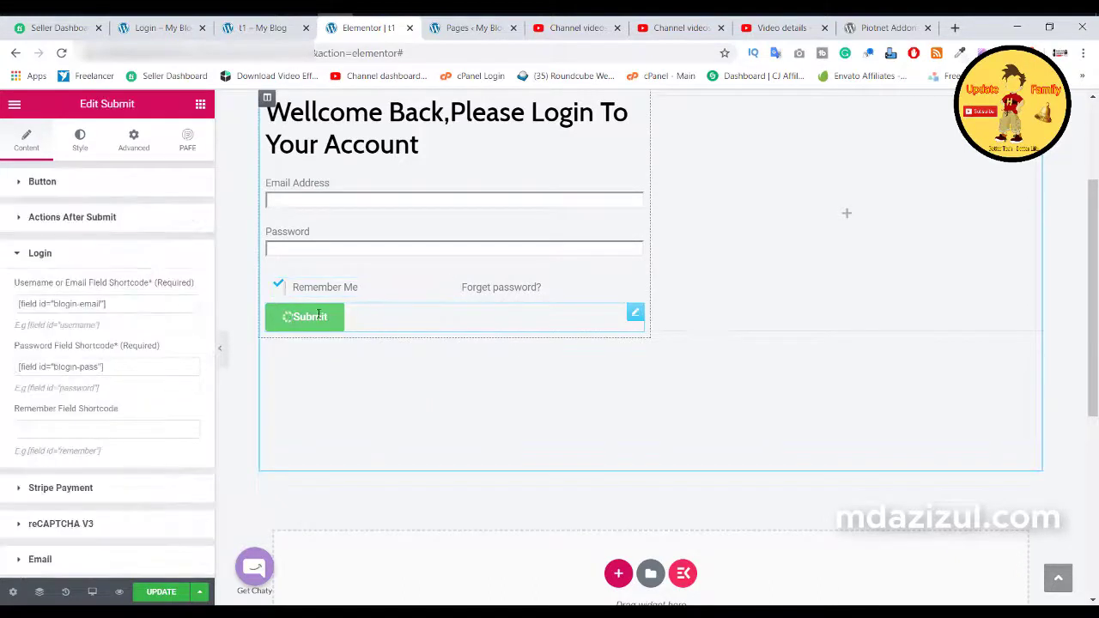
click(62, 425)
right_click(63, 427)
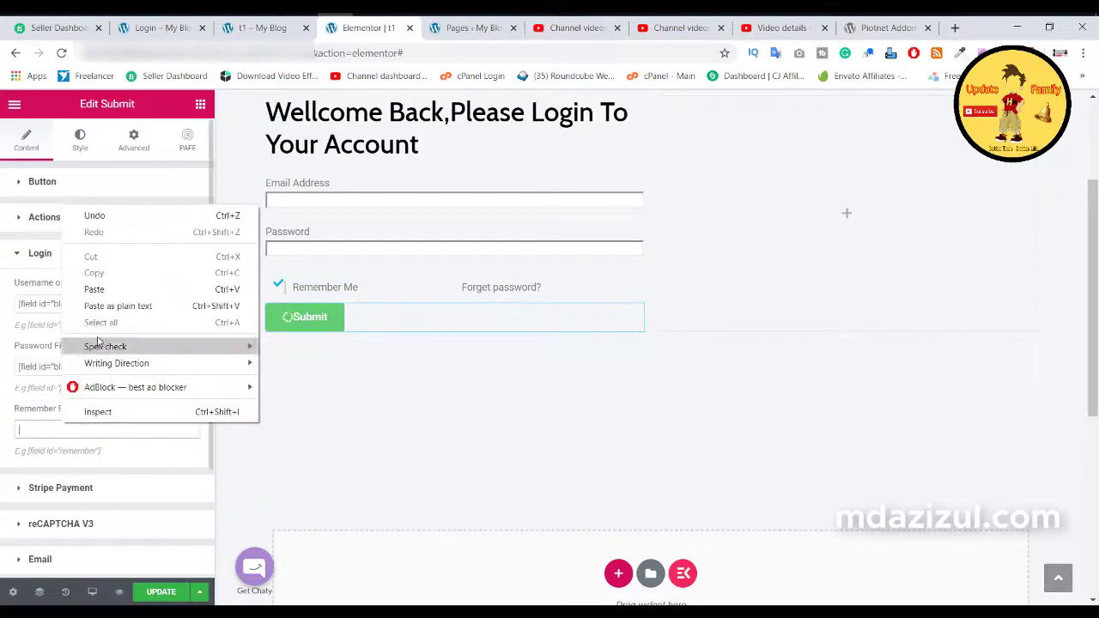
click(95, 290)
click(164, 594)
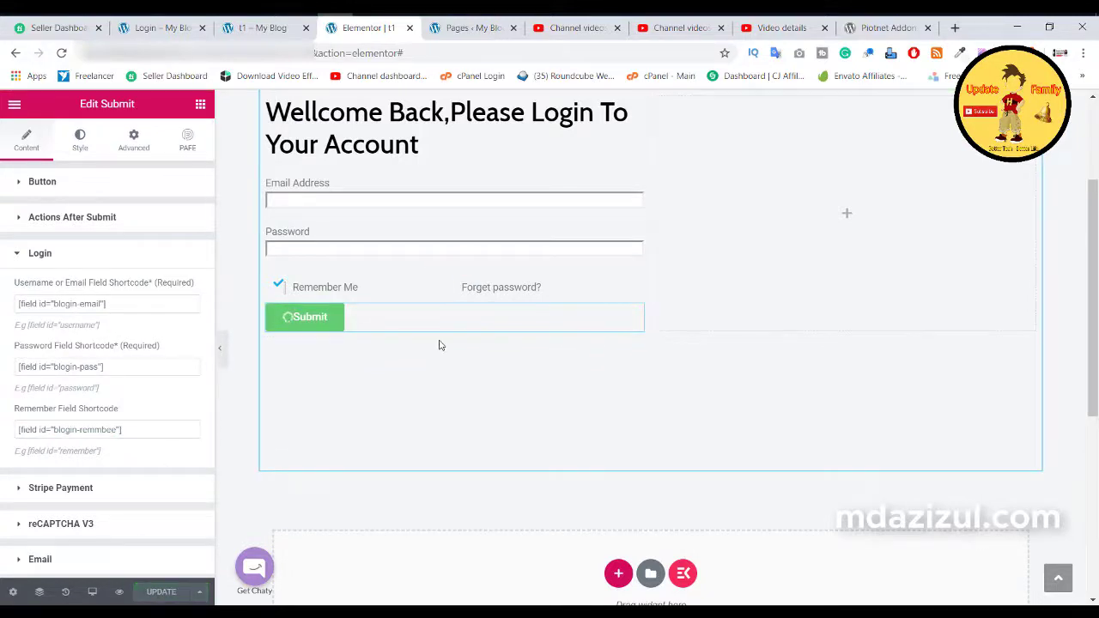
click(258, 28)
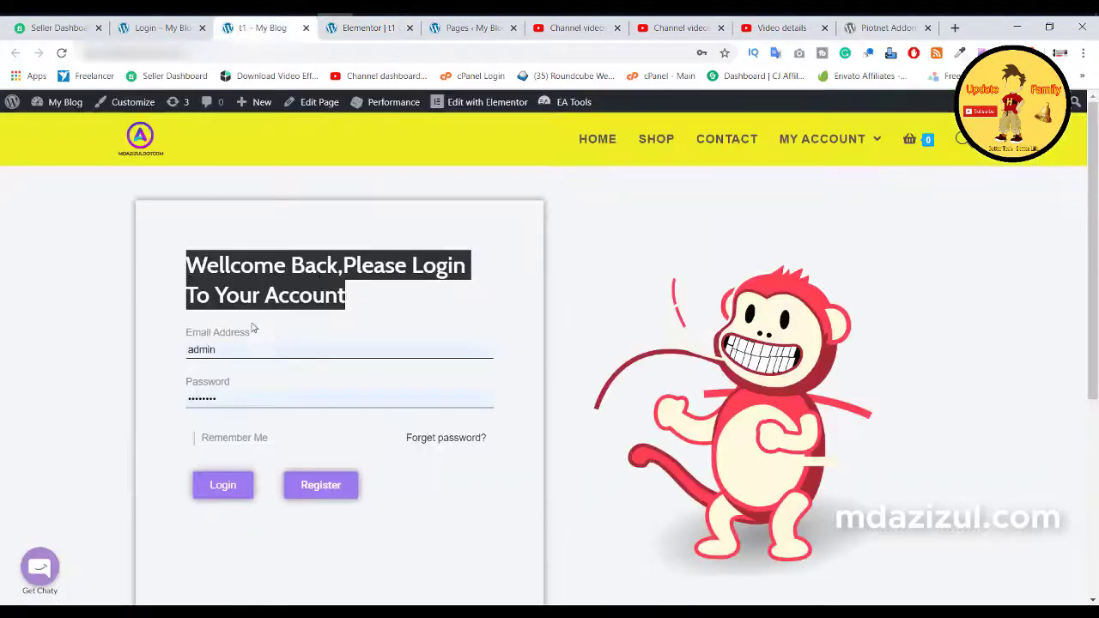
- Sample the Register button's purple with ColorZilla and copy it as hex 9C7BF0
scroll(243, 429, down, 1)
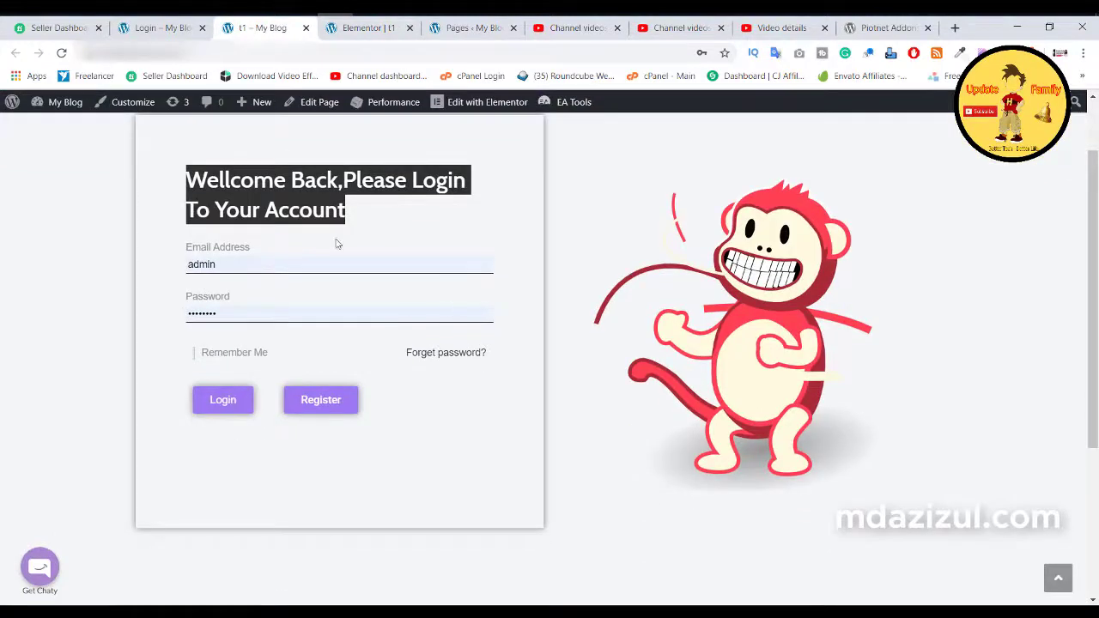
click(959, 52)
click(921, 72)
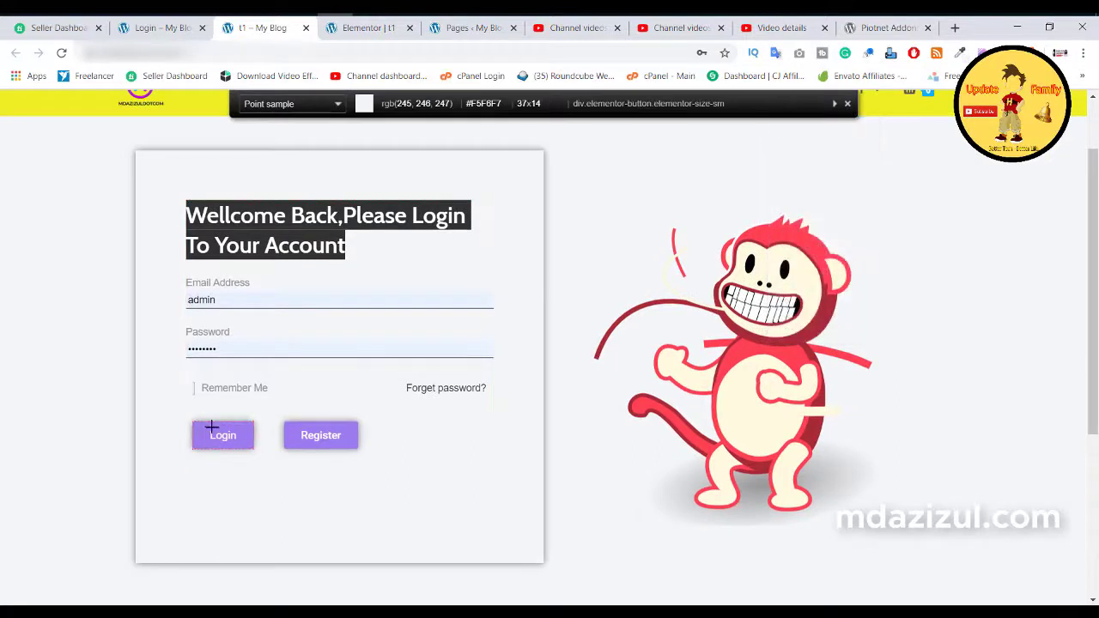
click(200, 429)
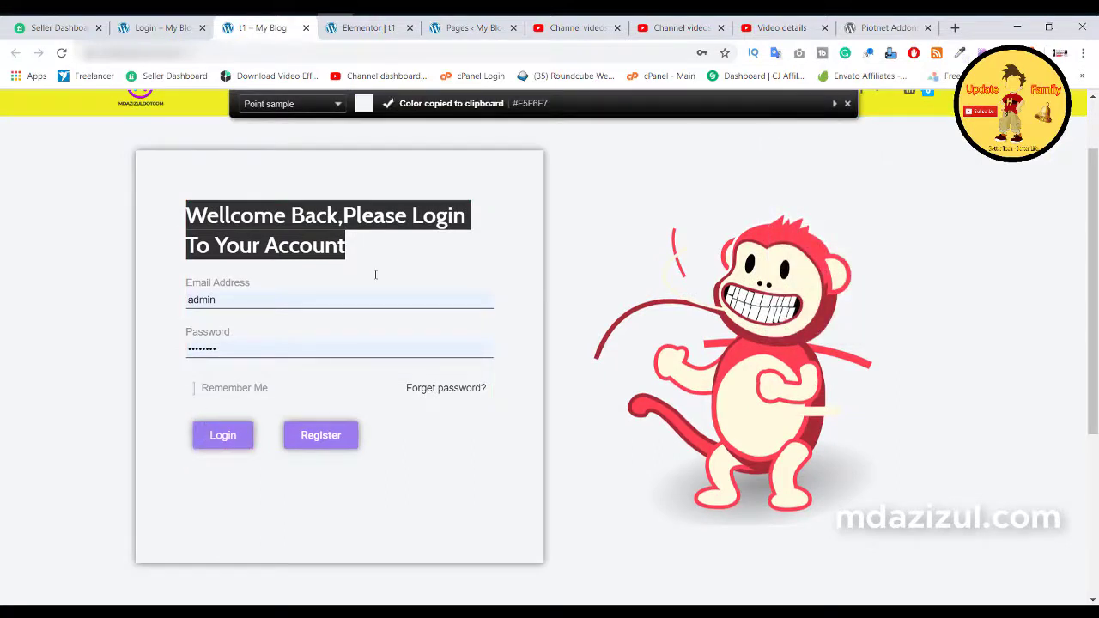
click(959, 52)
click(924, 77)
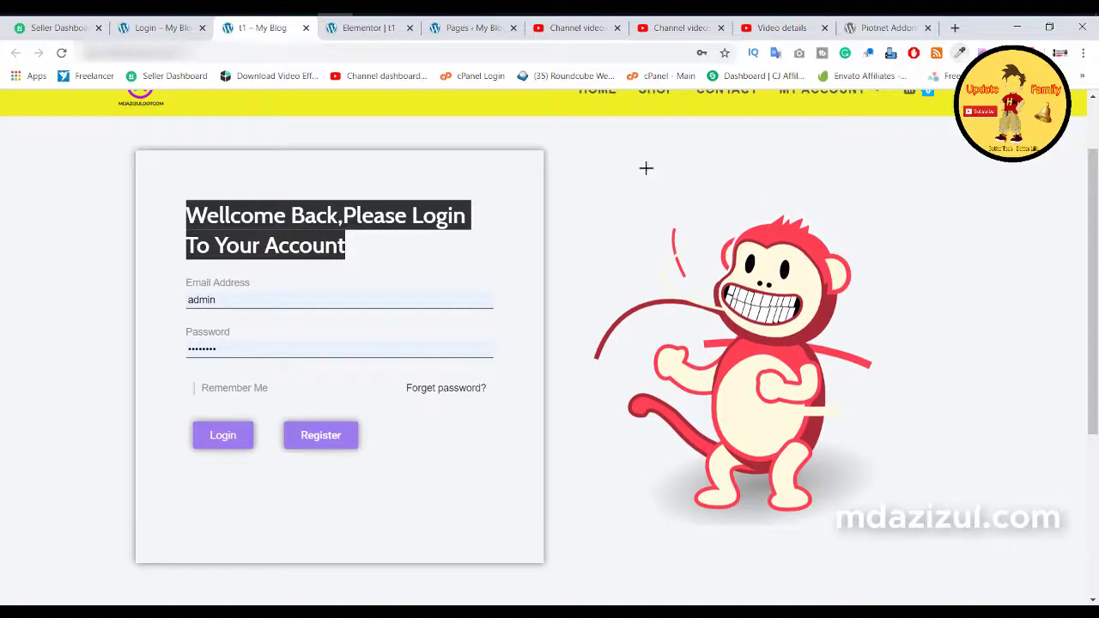
click(302, 423)
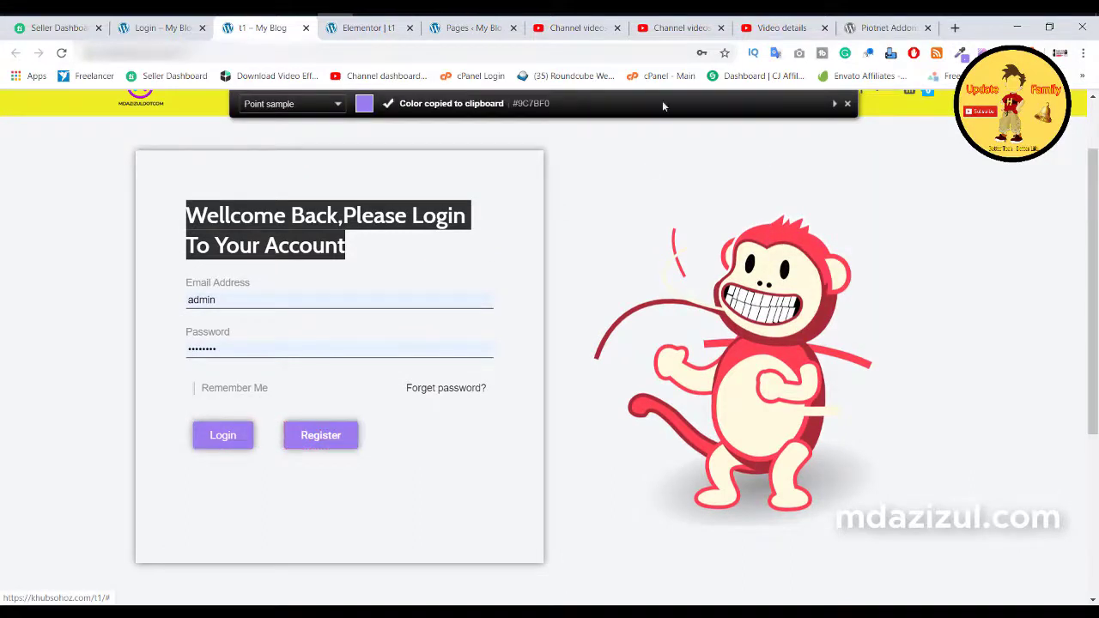
click(960, 54)
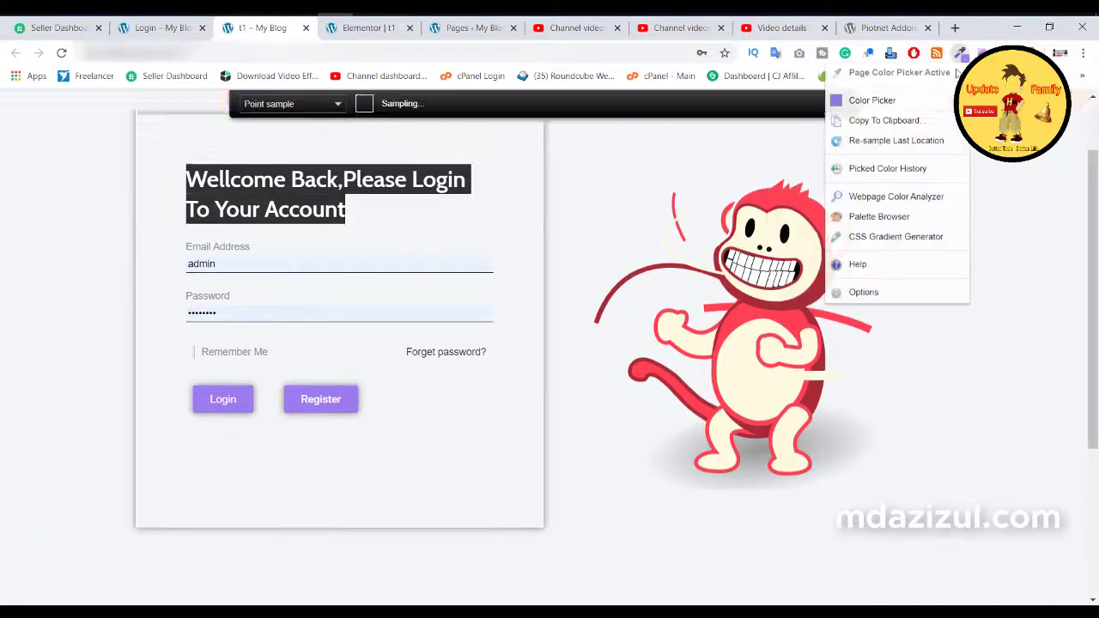
click(893, 118)
click(880, 153)
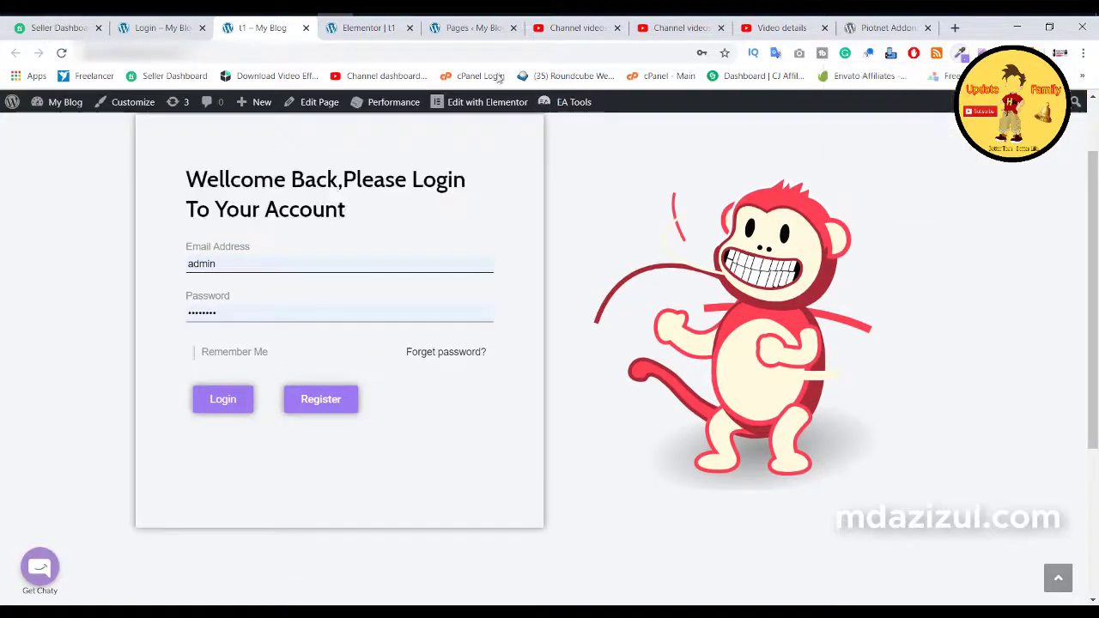
click(380, 38)
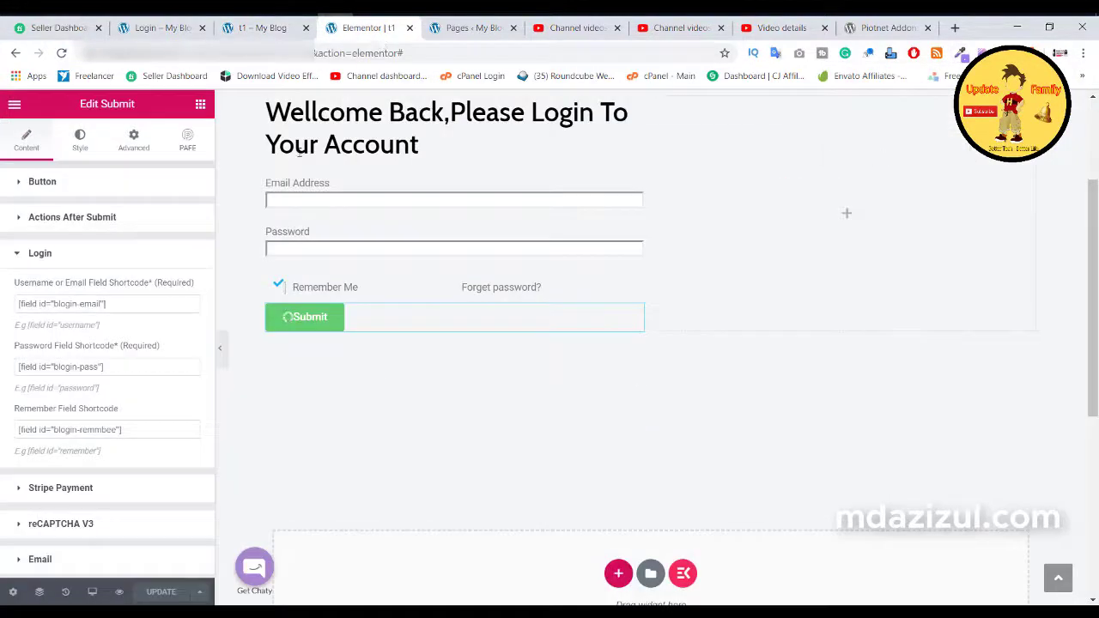
- Paste 9C7BF0 as the Submit button's background colour and compare with the live page
click(78, 138)
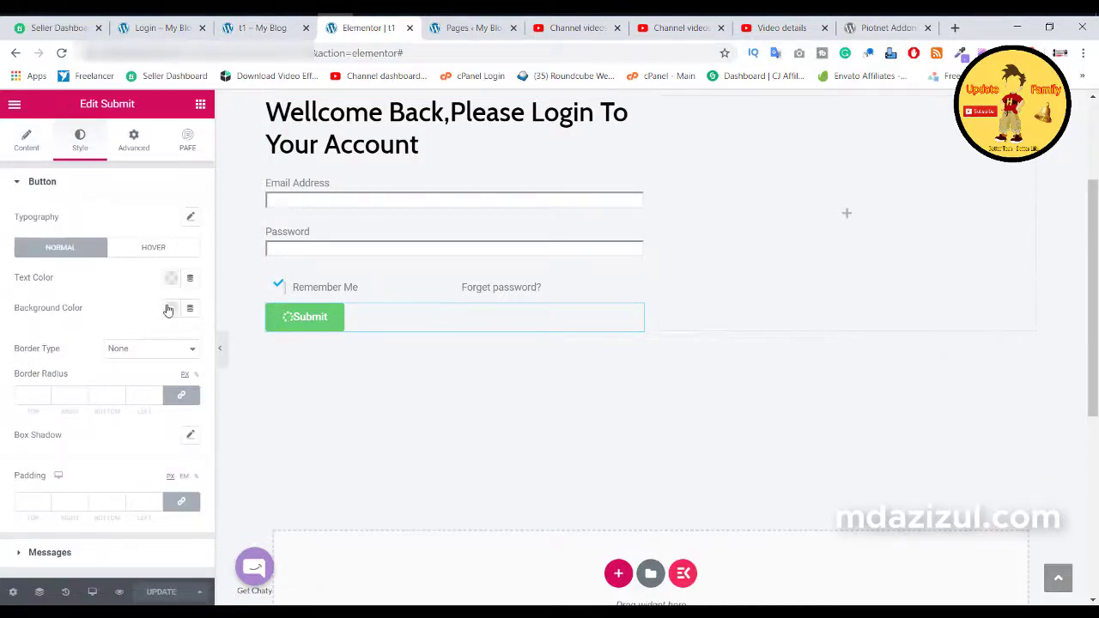
click(170, 308)
right_click(160, 530)
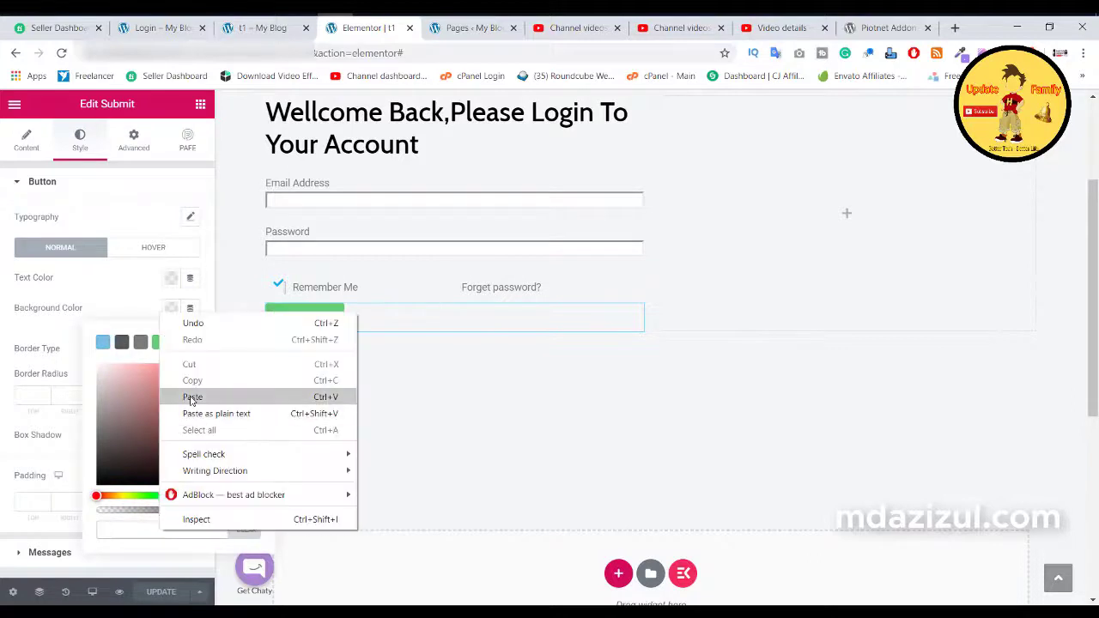
click(181, 395)
click(309, 317)
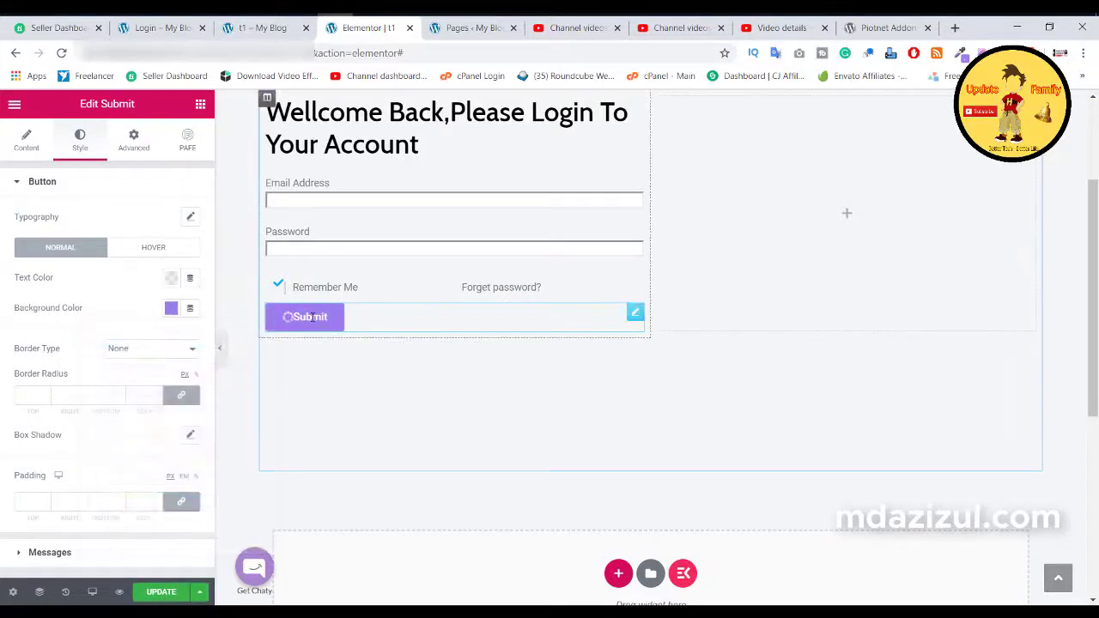
click(26, 140)
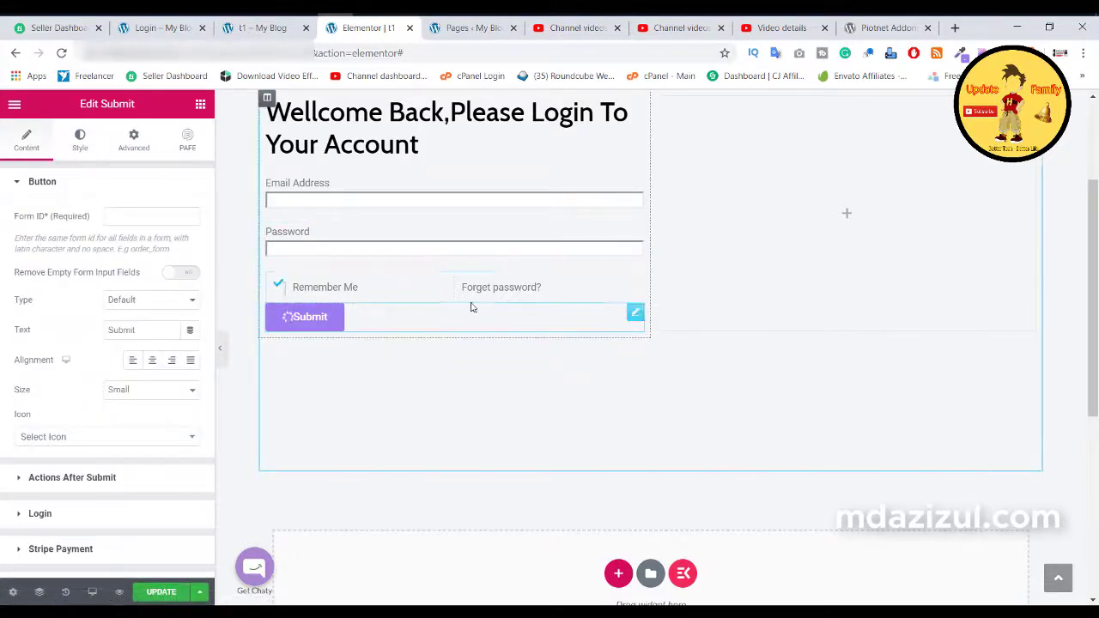
click(268, 31)
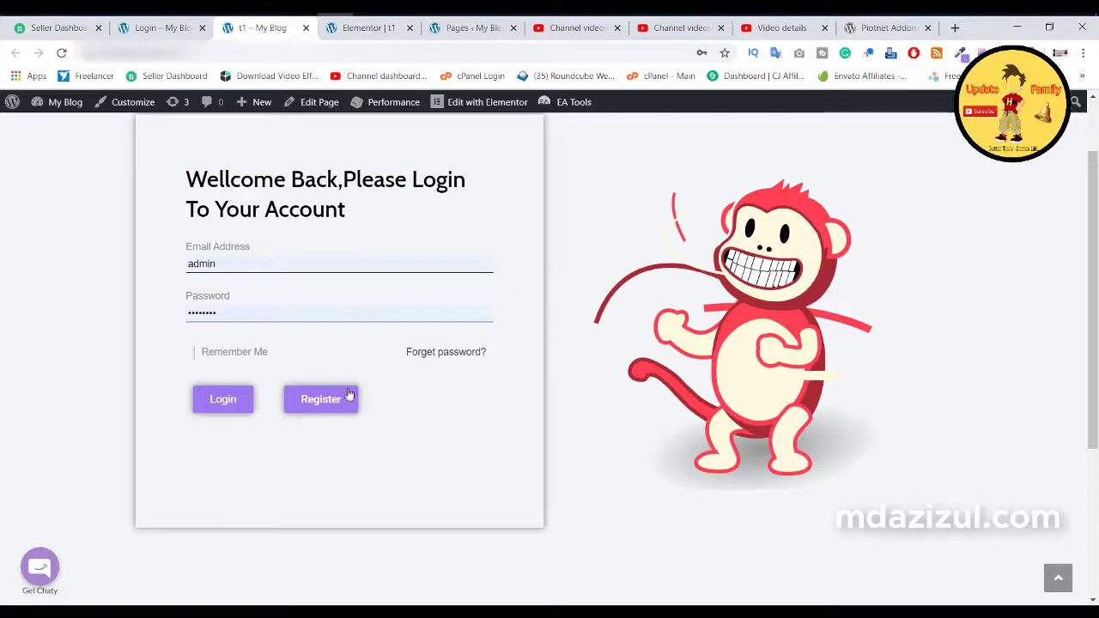
click(364, 33)
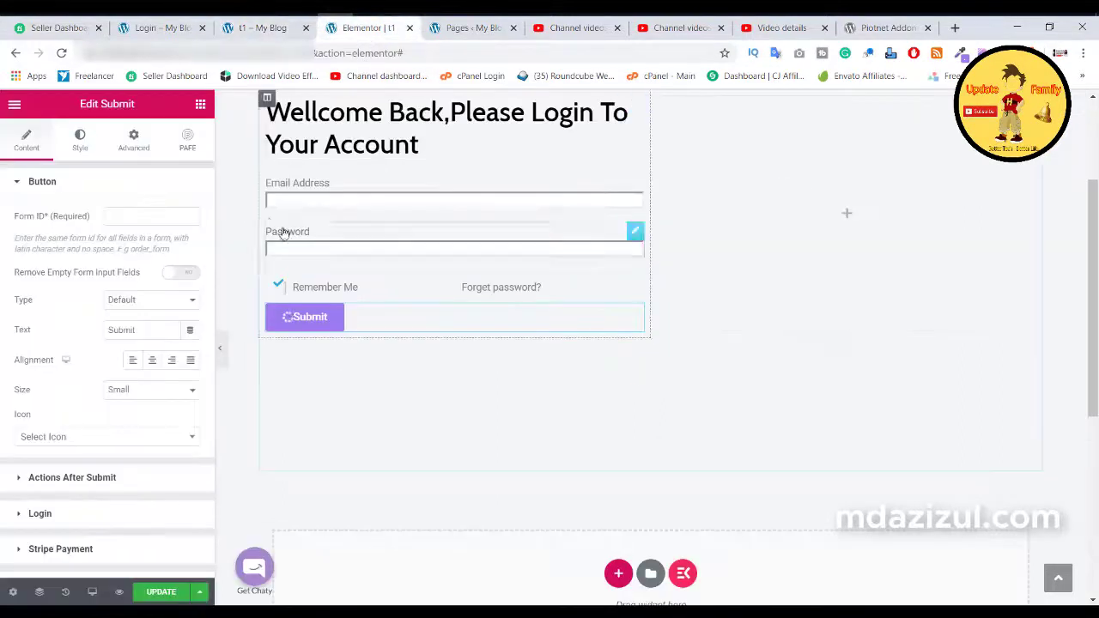
click(202, 105)
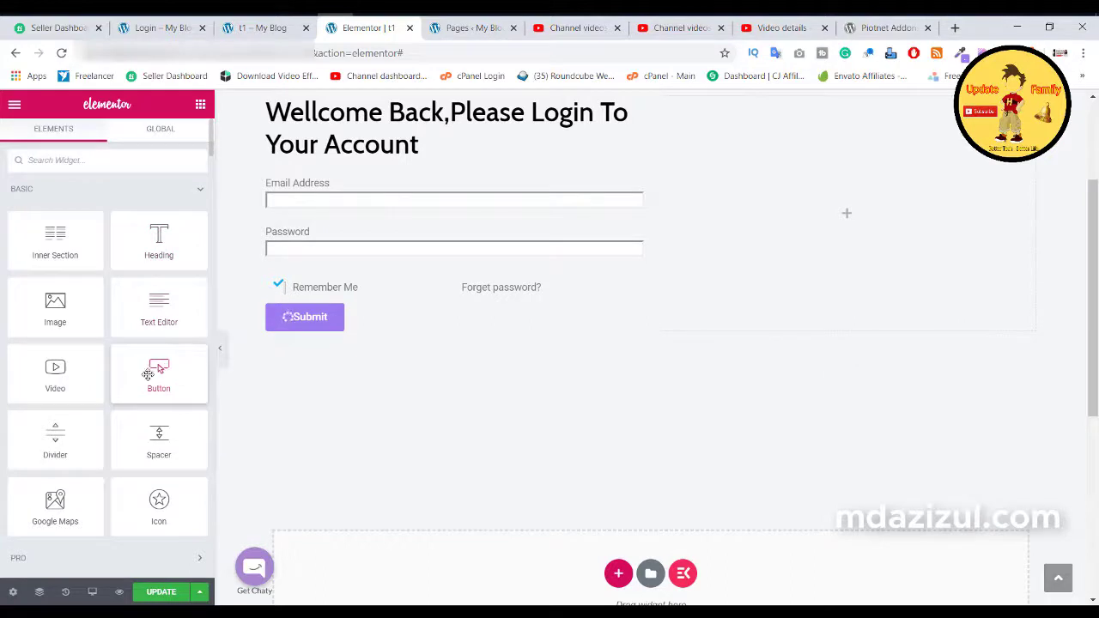
- Add a 'Click here' Button widget below the login form
drag(149, 375, 201, 393)
drag(337, 353, 351, 338)
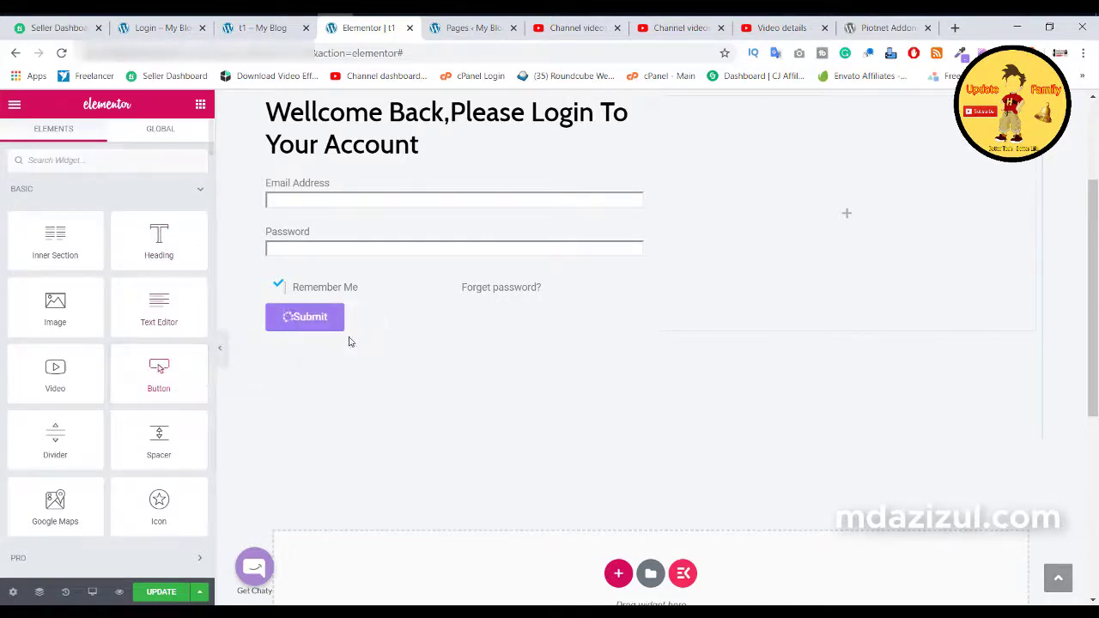
drag(153, 368, 345, 326)
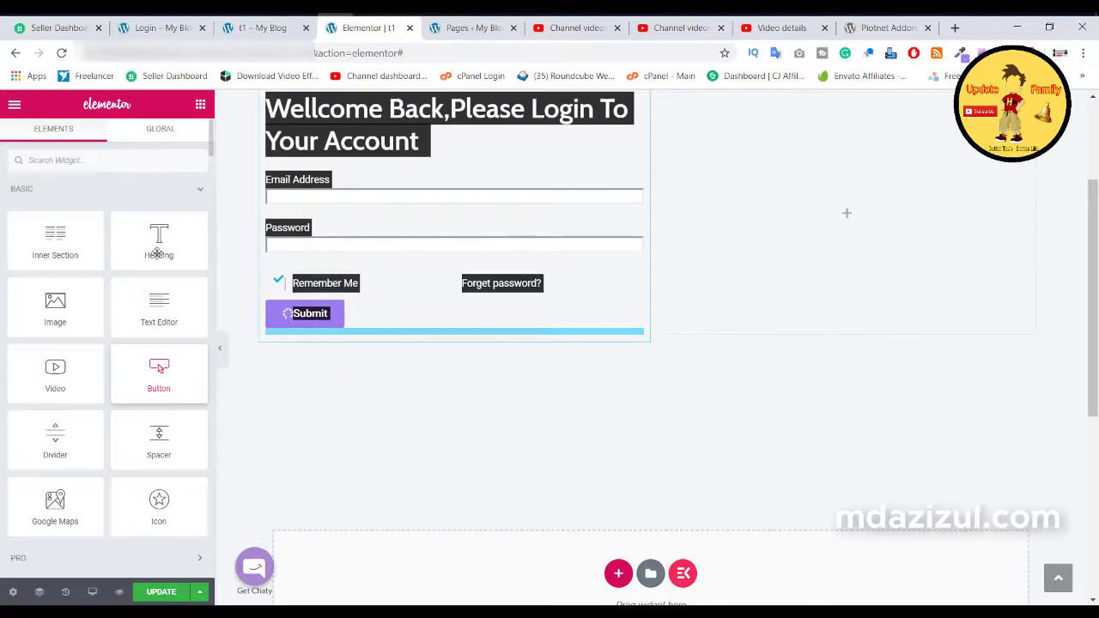
drag(249, 306, 249, 306)
click(201, 105)
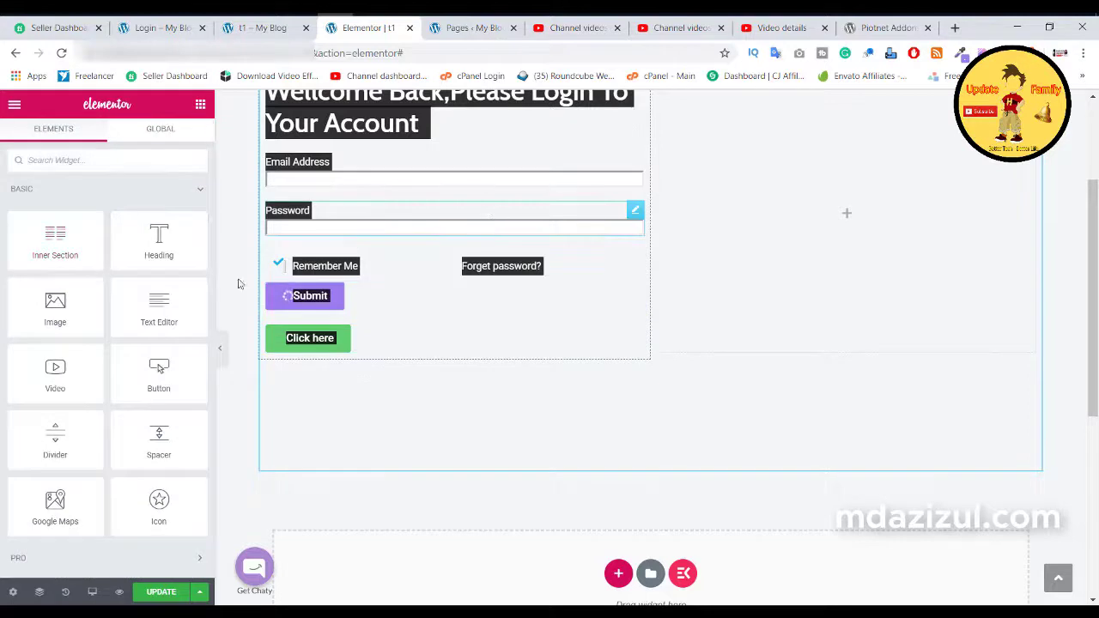
- Insert a two-column inner section under Remember Me and move Submit into its left column
drag(49, 252, 301, 288)
drag(850, 259, 581, 249)
click(572, 249)
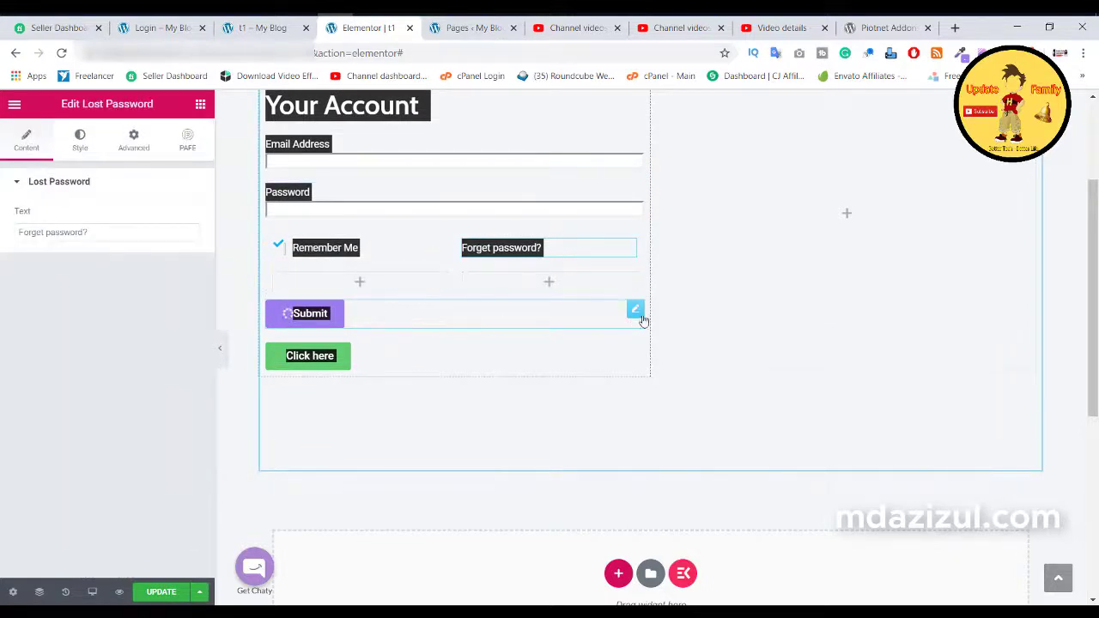
click(635, 310)
drag(635, 311, 378, 296)
click(629, 314)
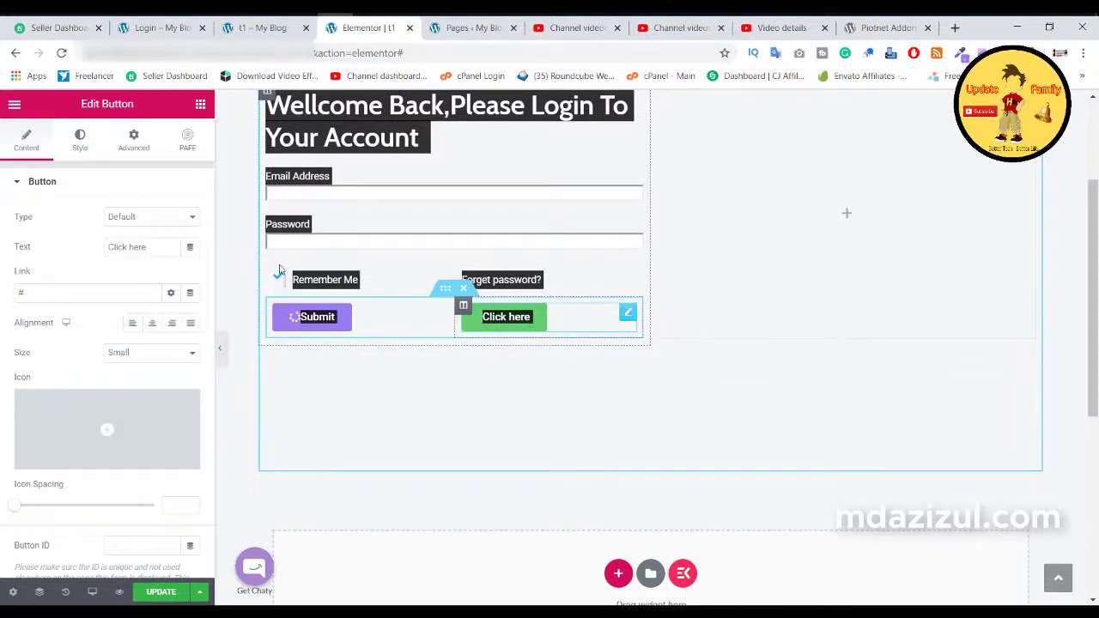
- Give the Click here button the same 9C7BF0 purple background
click(86, 145)
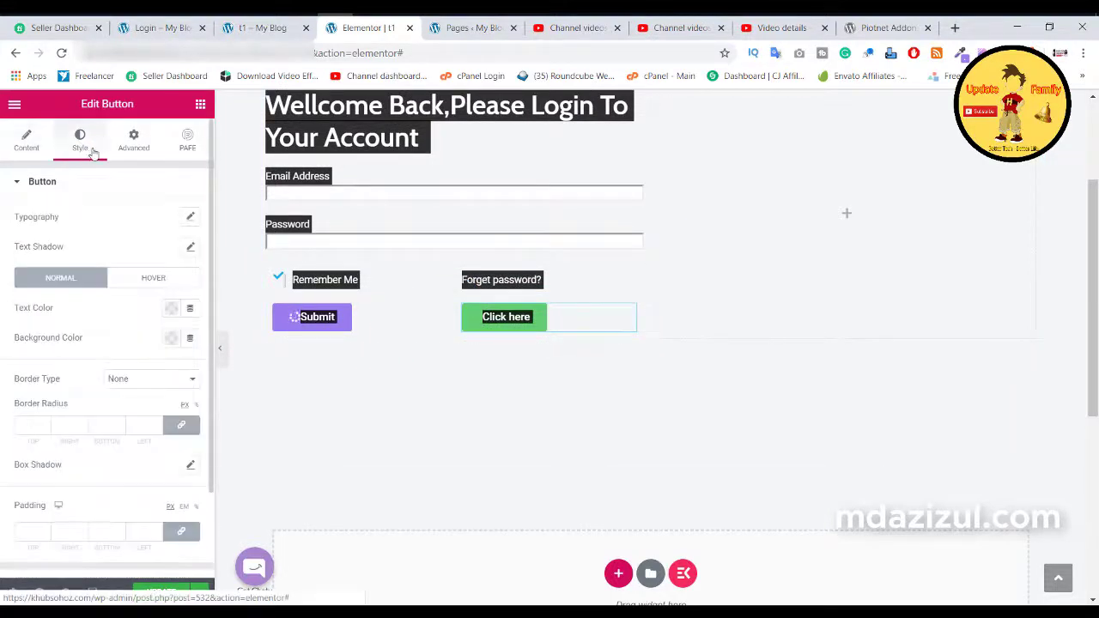
click(172, 342)
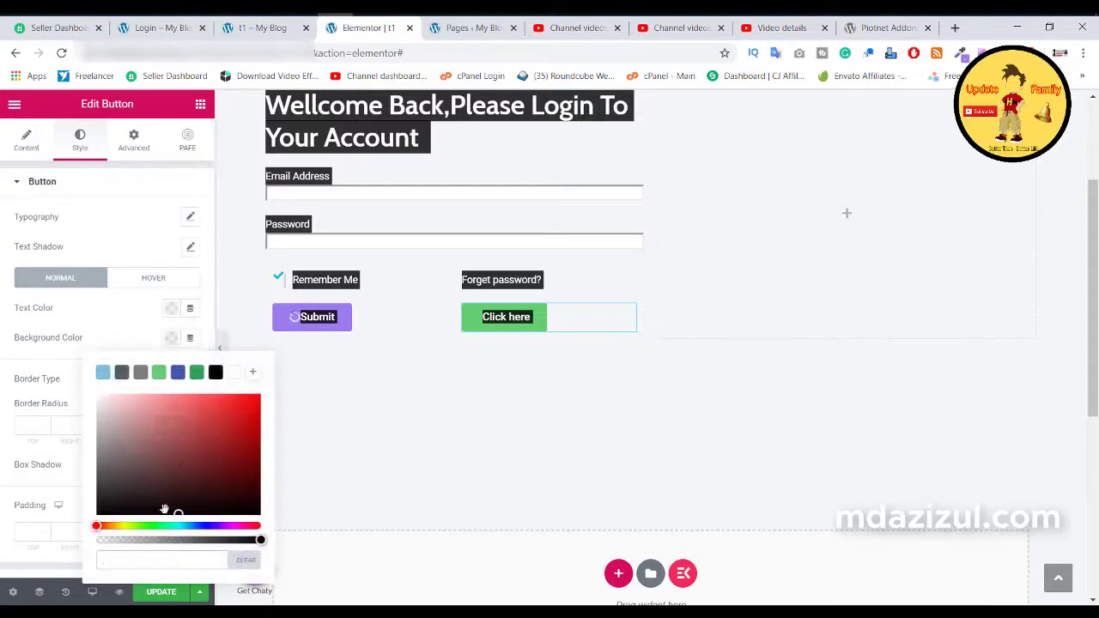
right_click(143, 555)
click(184, 422)
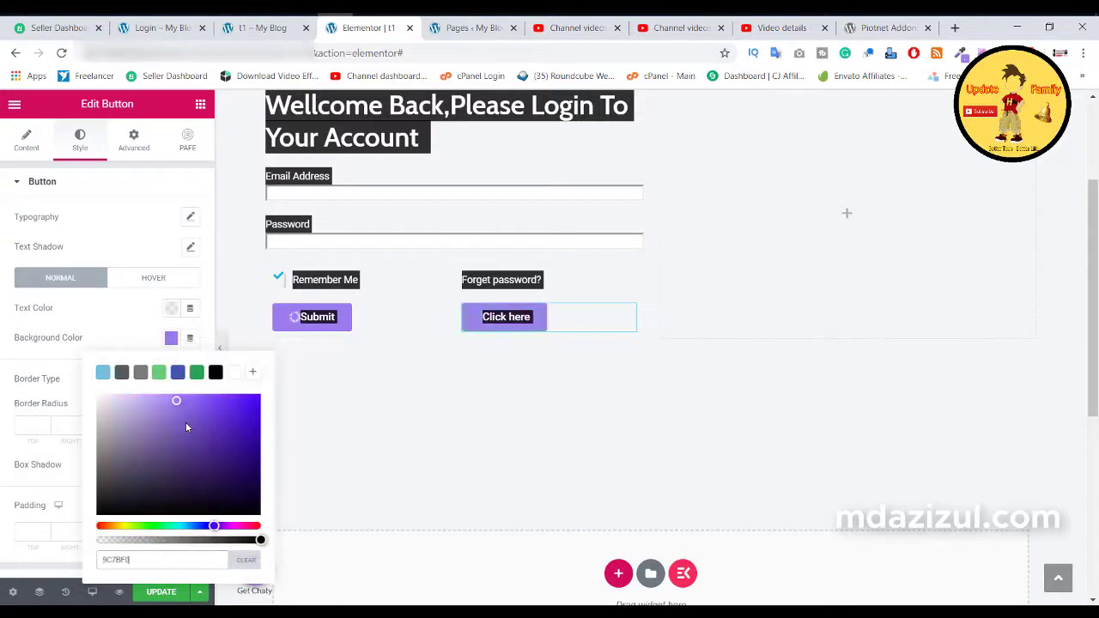
click(168, 345)
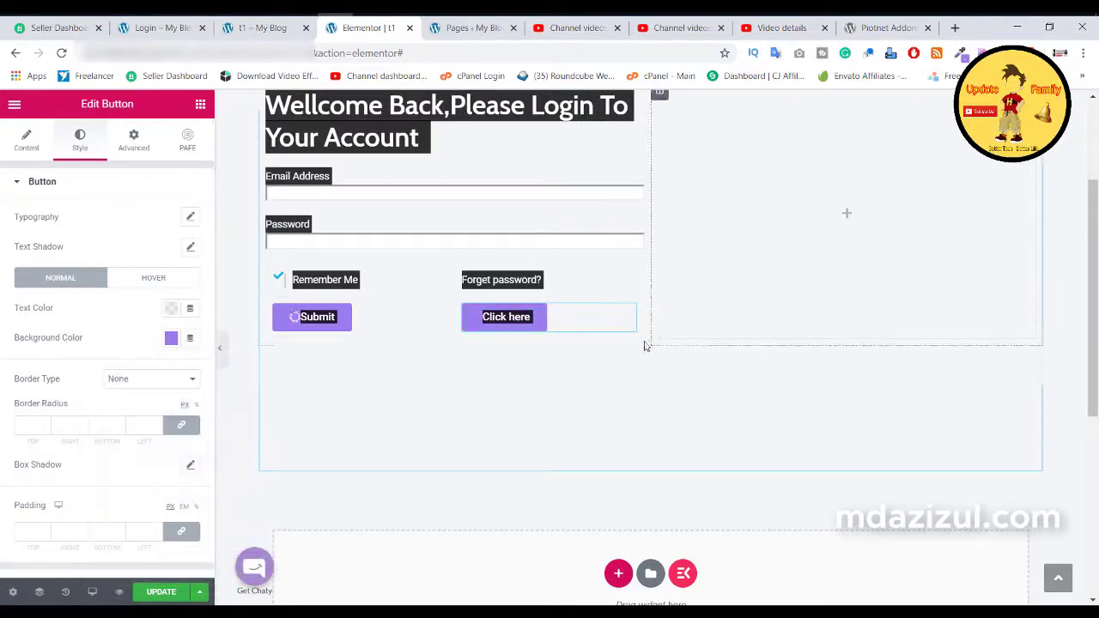
- Unlink the button's margins and set its left margin to -40 px
click(147, 146)
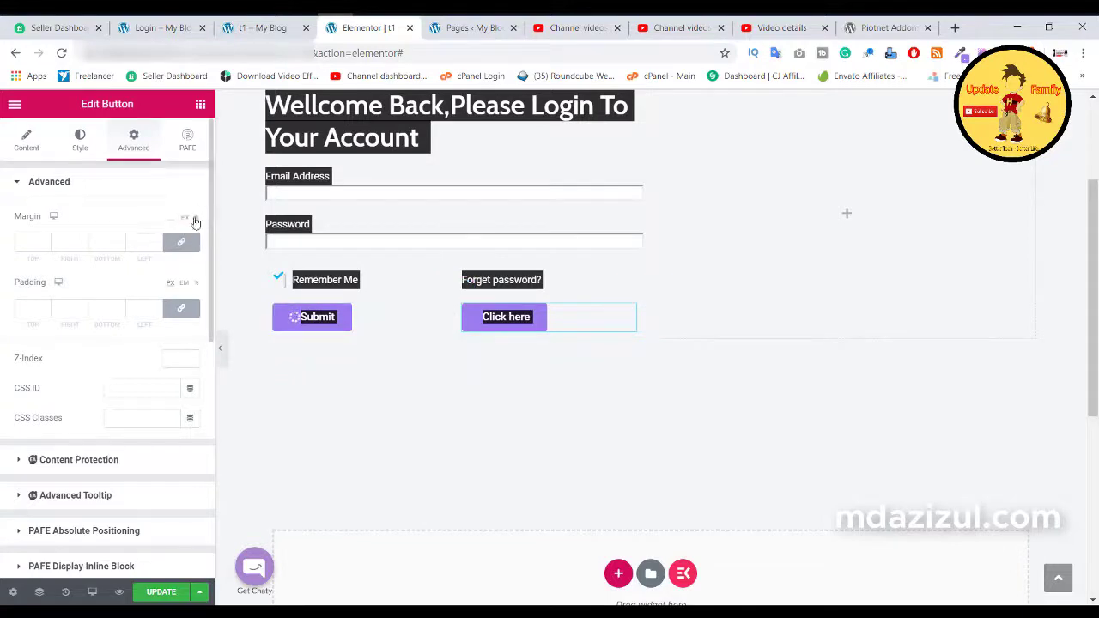
click(181, 242)
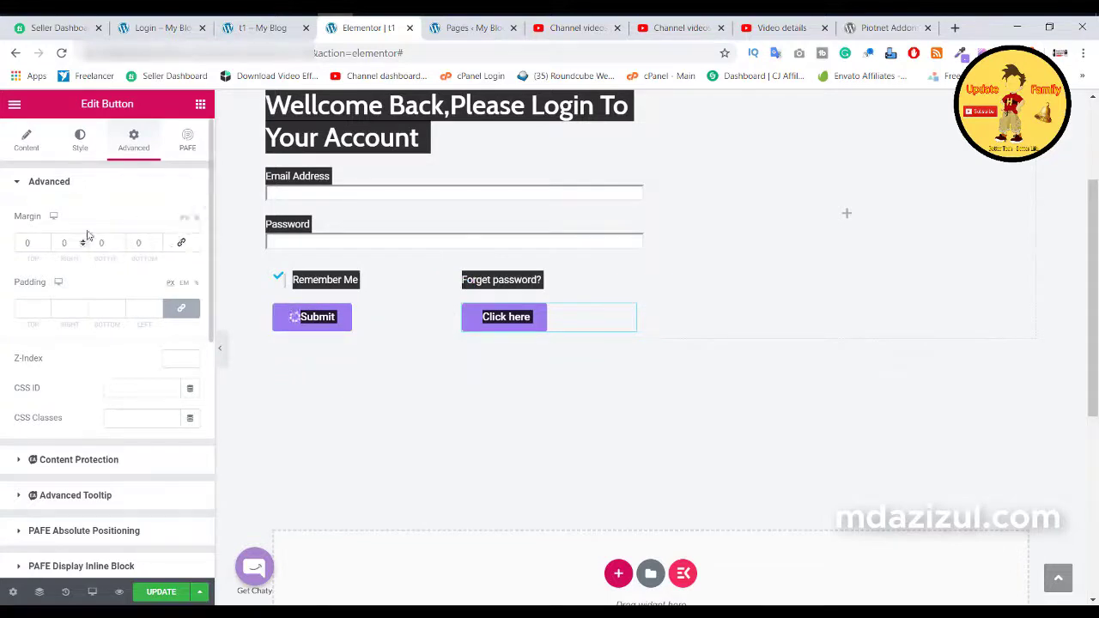
click(157, 246)
click(157, 246)
click(157, 246)
click(157, 247)
click(158, 246)
click(157, 247)
click(157, 246)
click(157, 246)
click(157, 247)
click(158, 246)
click(157, 247)
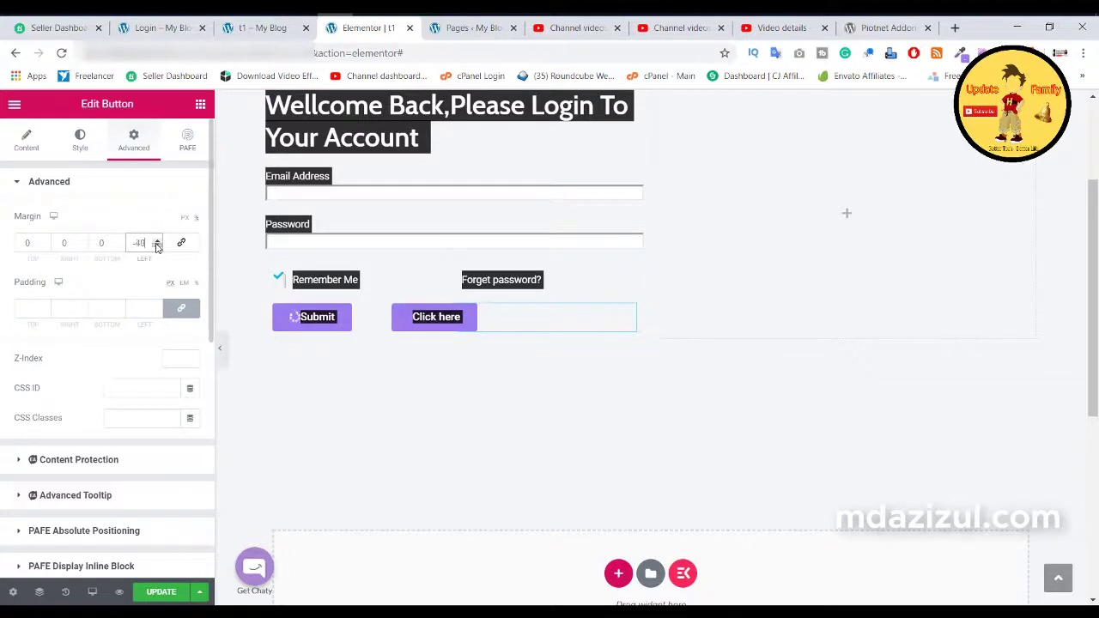
- Hide the editing panel to preview the two buttons, then restore it
click(220, 347)
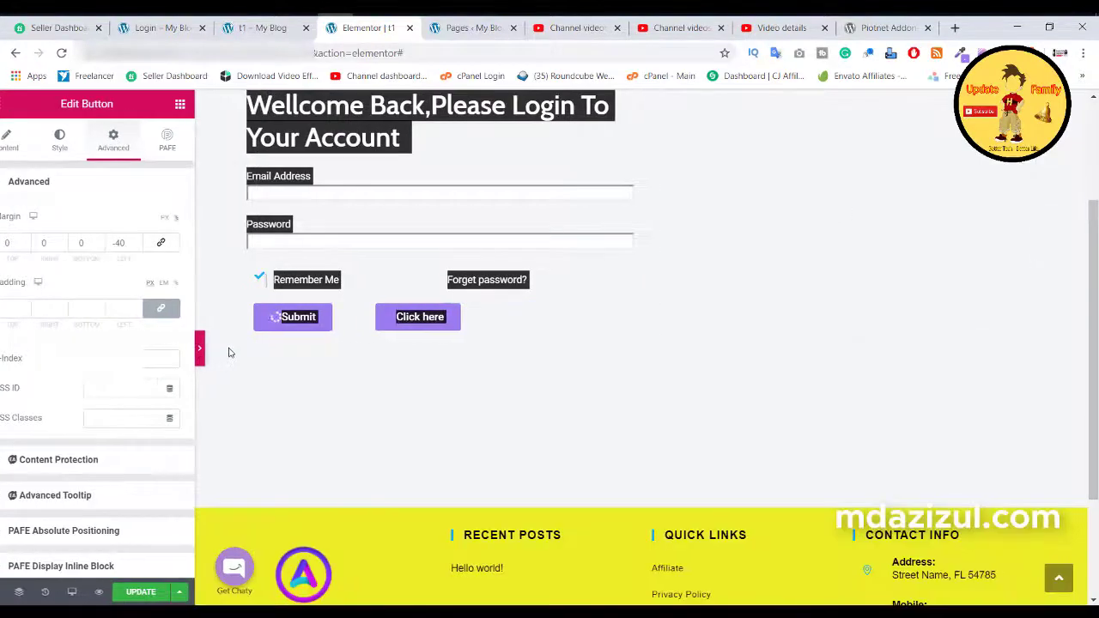
scroll(411, 316, up, 2)
click(268, 299)
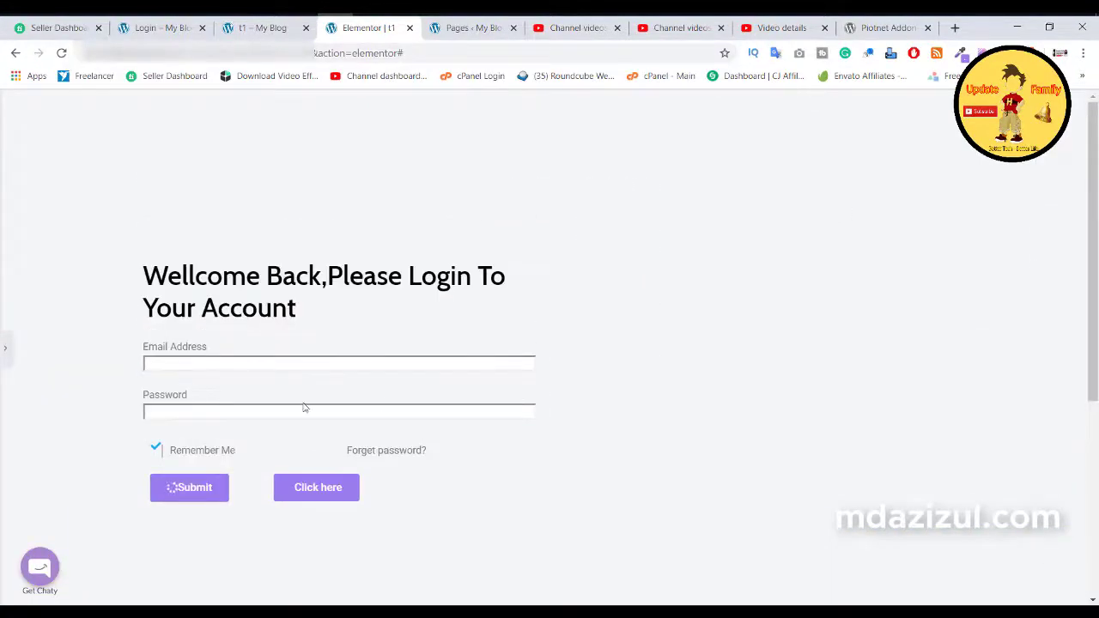
click(5, 348)
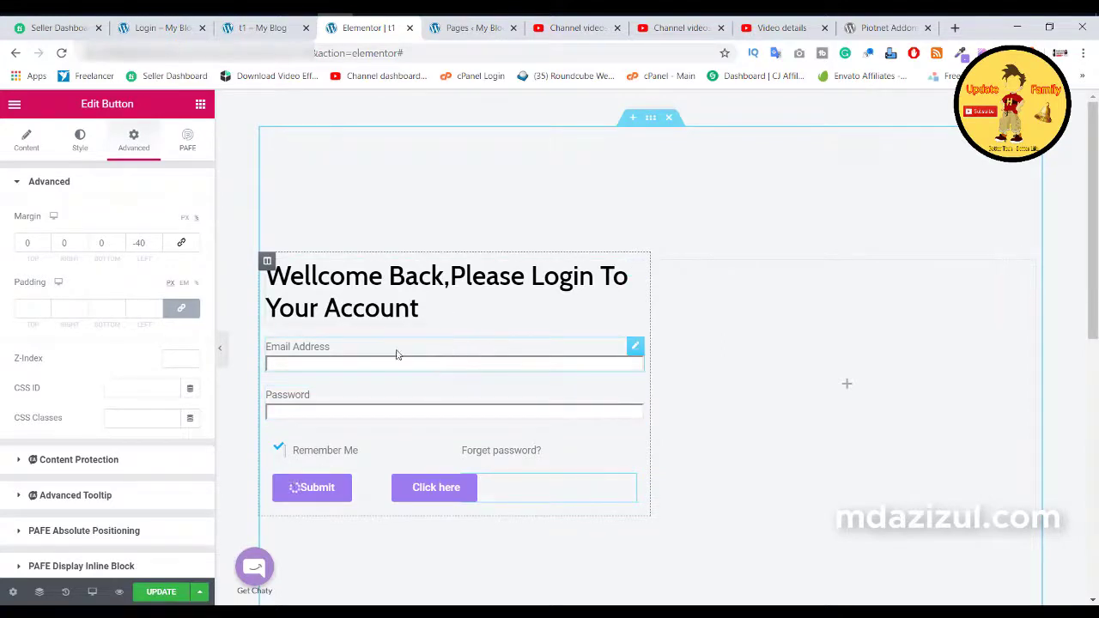
- Set the Email field's background to the page's light grey F5F6F7, sampled with the colour picker
click(360, 355)
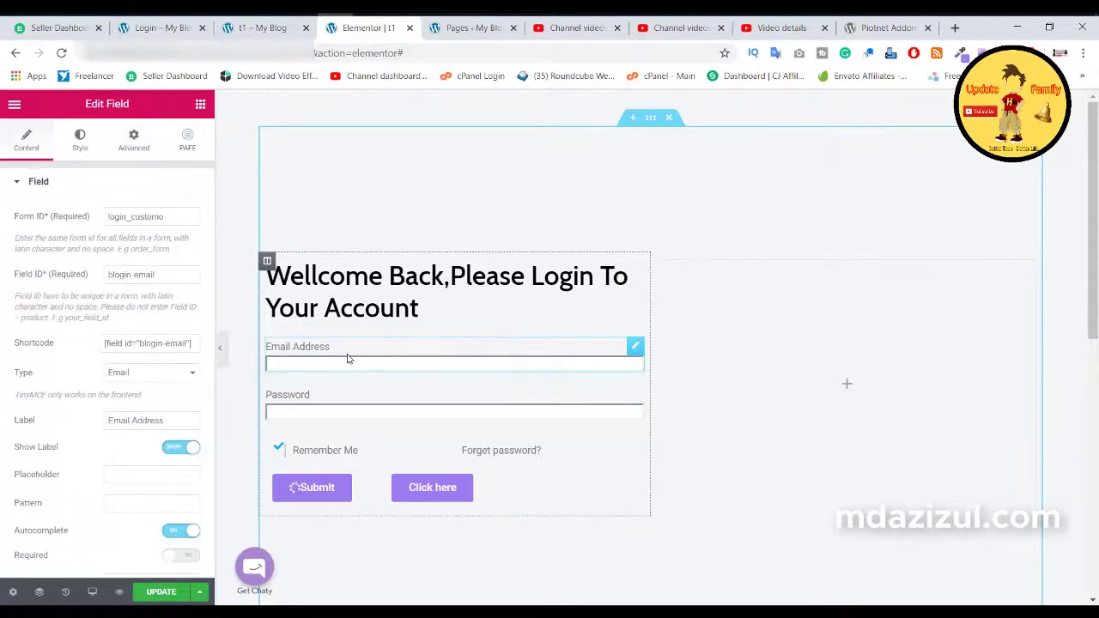
click(80, 140)
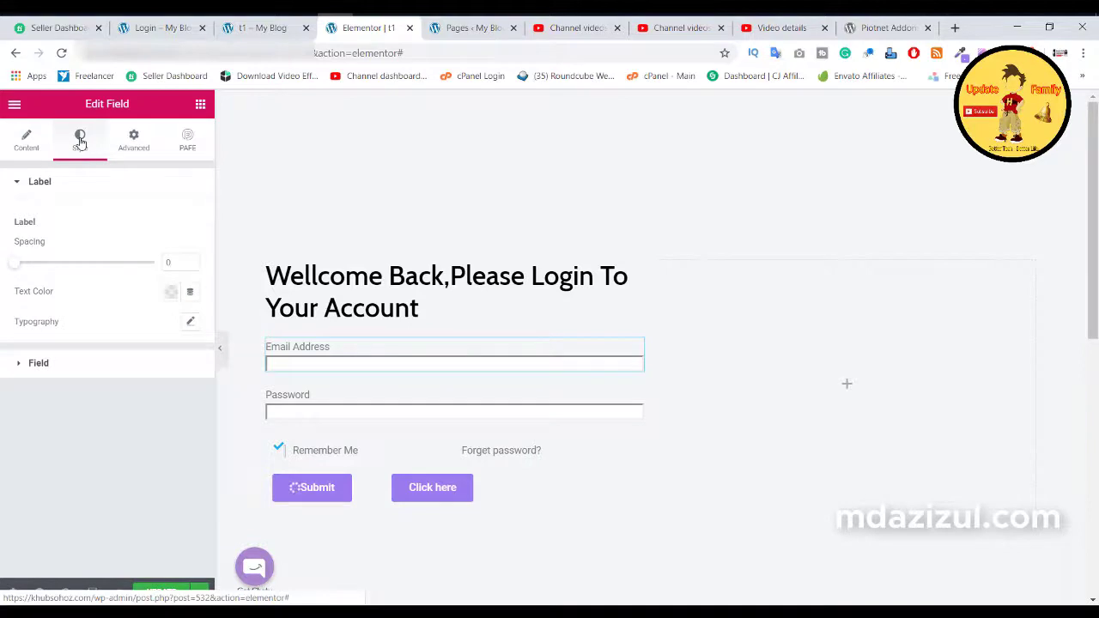
click(38, 363)
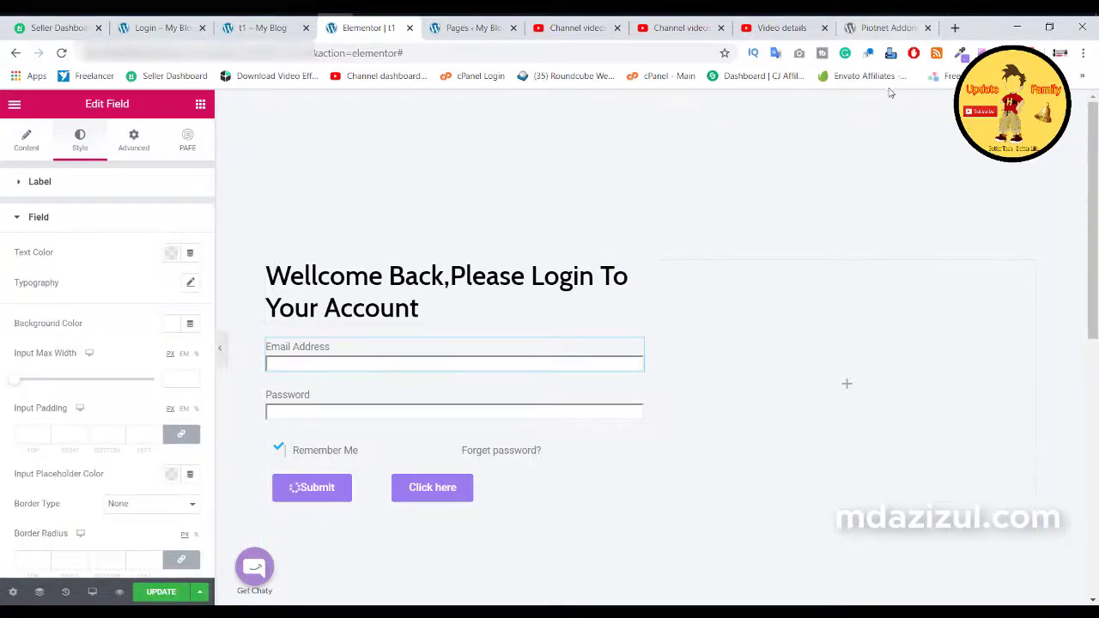
click(958, 53)
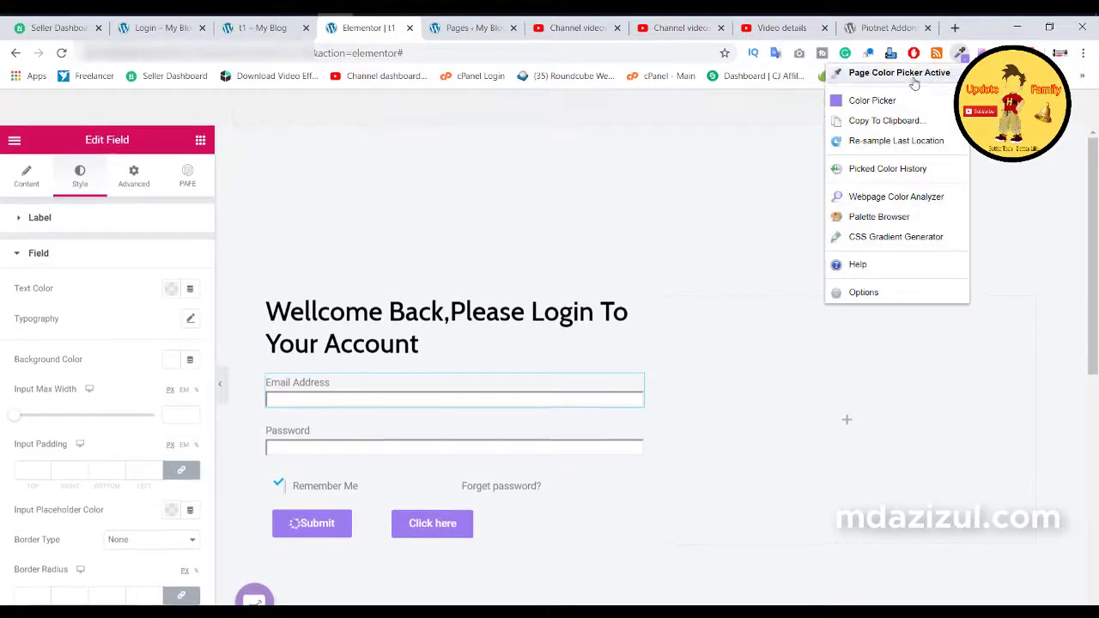
click(951, 72)
click(450, 379)
click(959, 54)
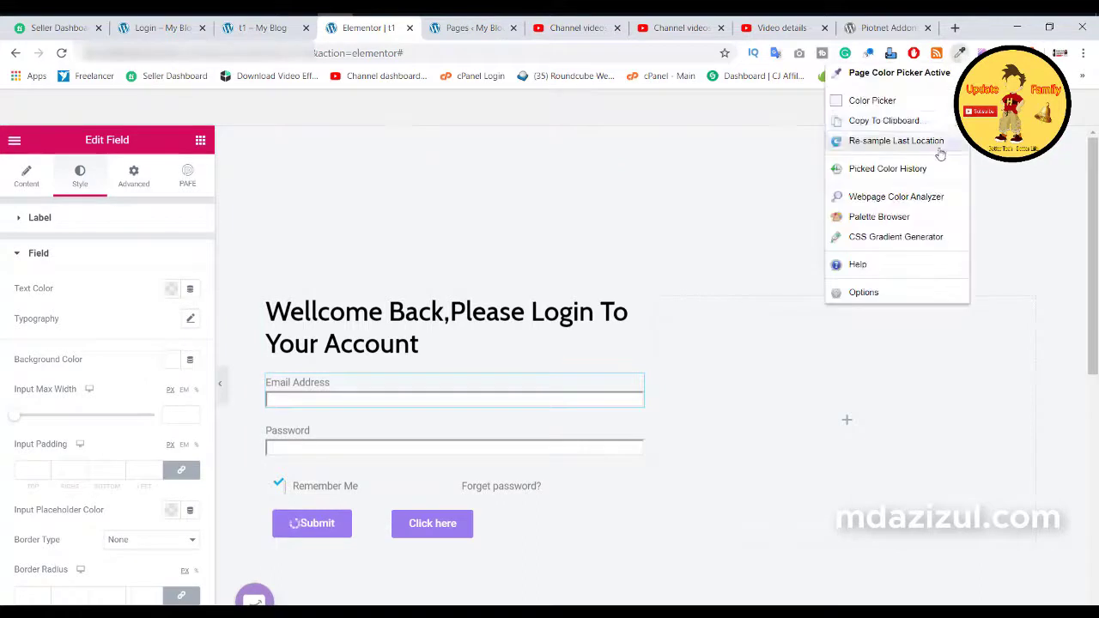
click(878, 121)
click(863, 138)
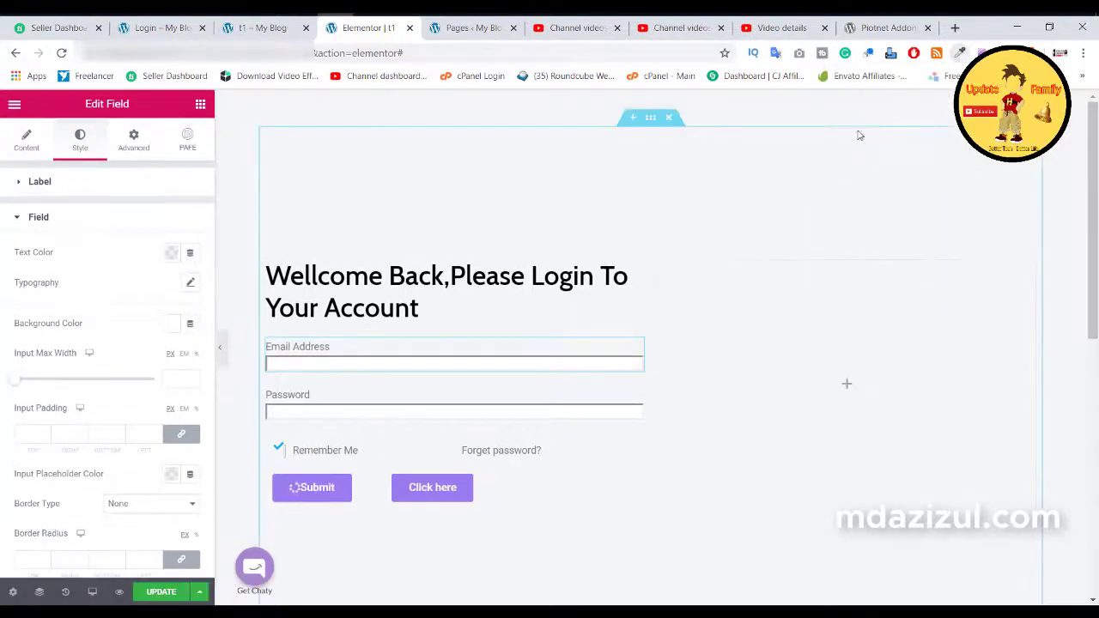
click(171, 324)
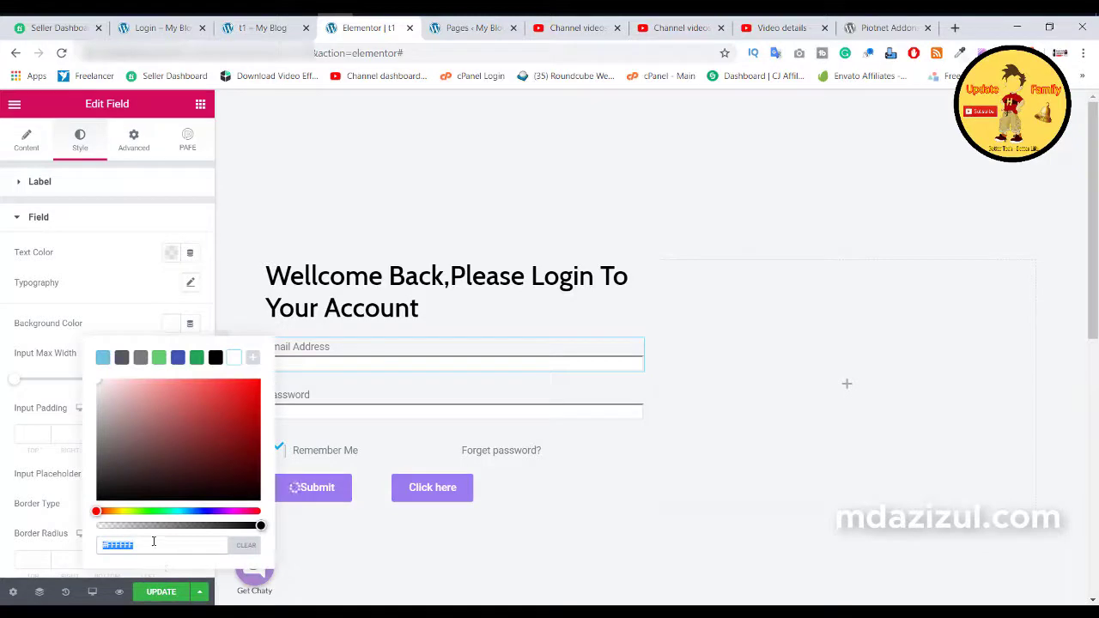
key(ctrl+v)
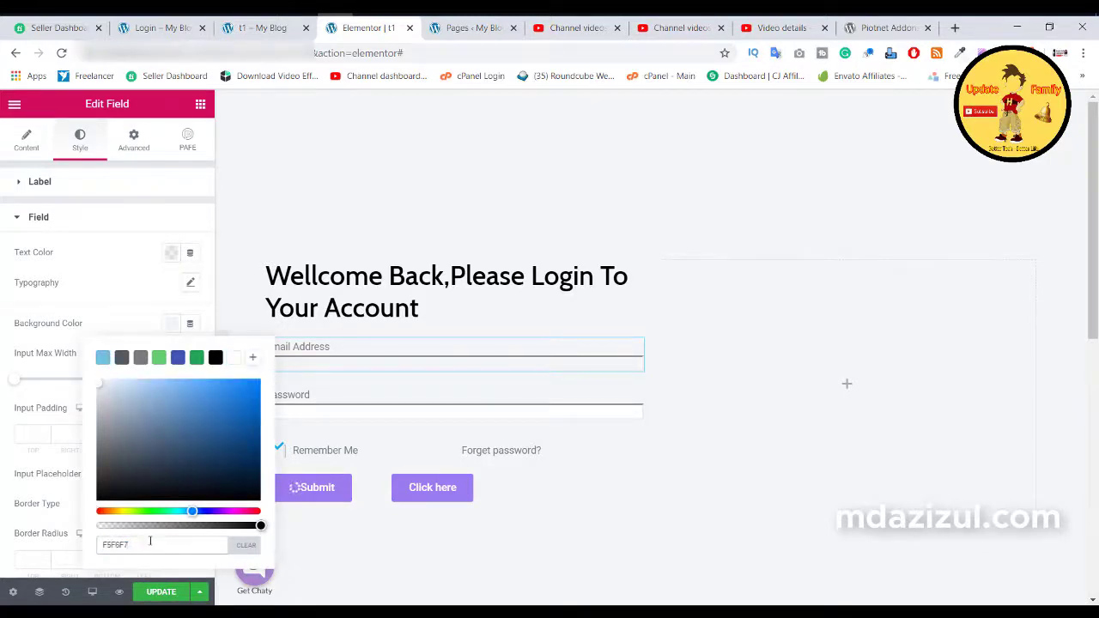
click(170, 327)
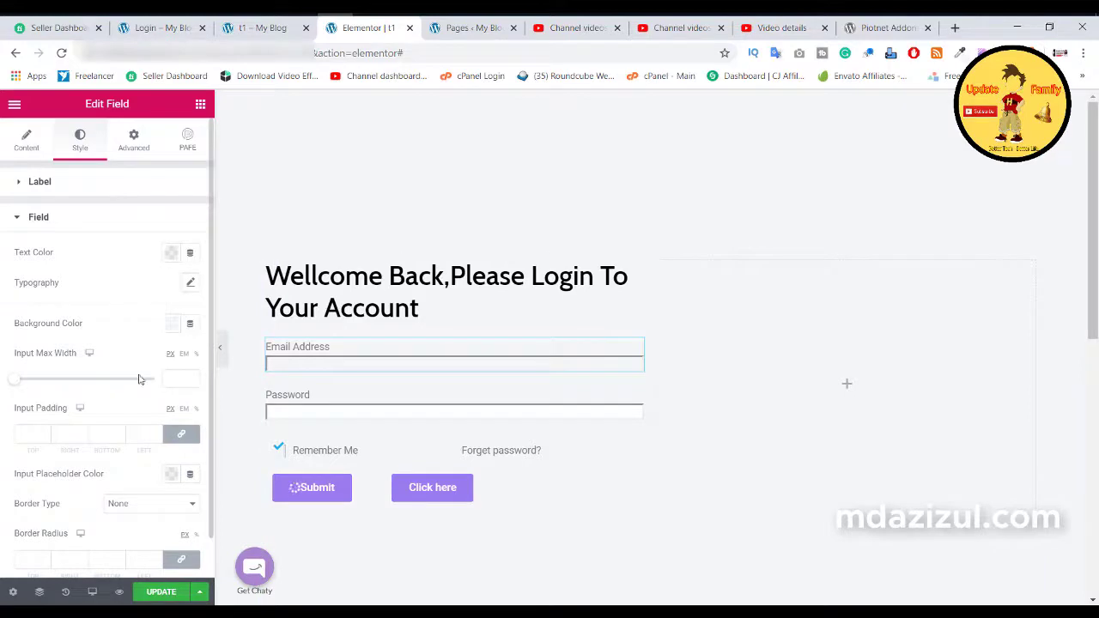
- Give the Email field a solid border, 1 px wide on the bottom edge only
scroll(140, 380, down, 1)
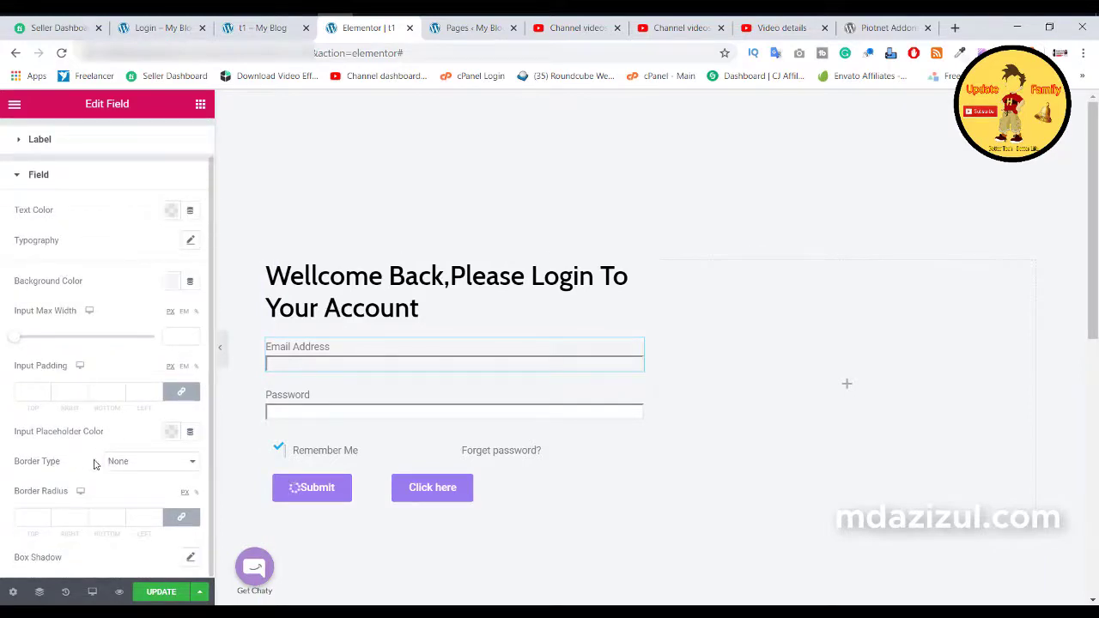
click(128, 463)
click(128, 486)
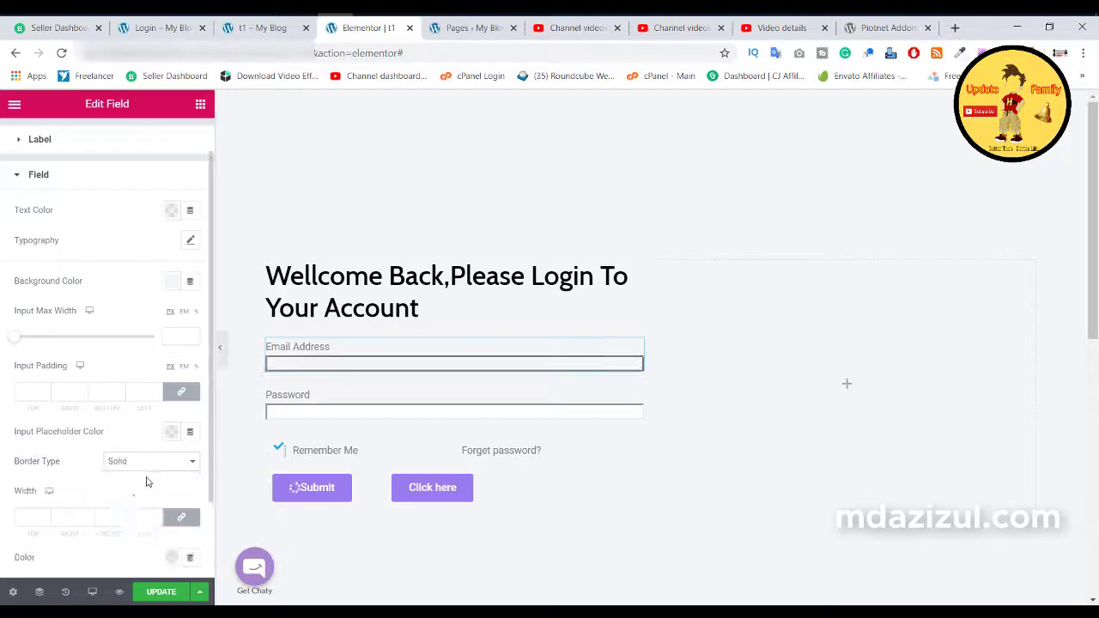
scroll(146, 479, down, 2)
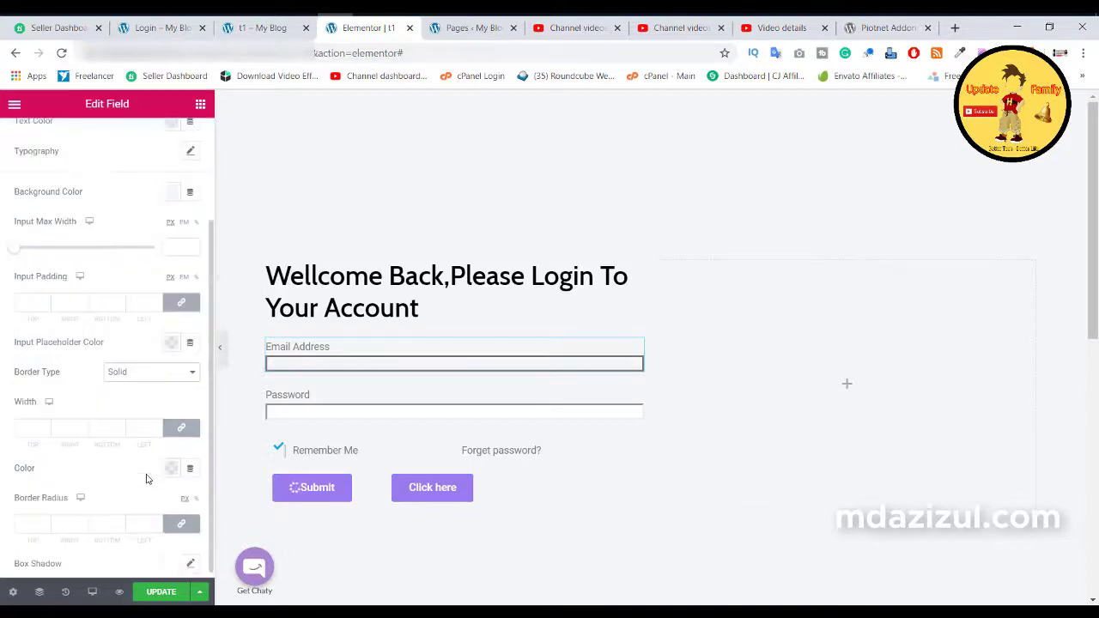
click(183, 427)
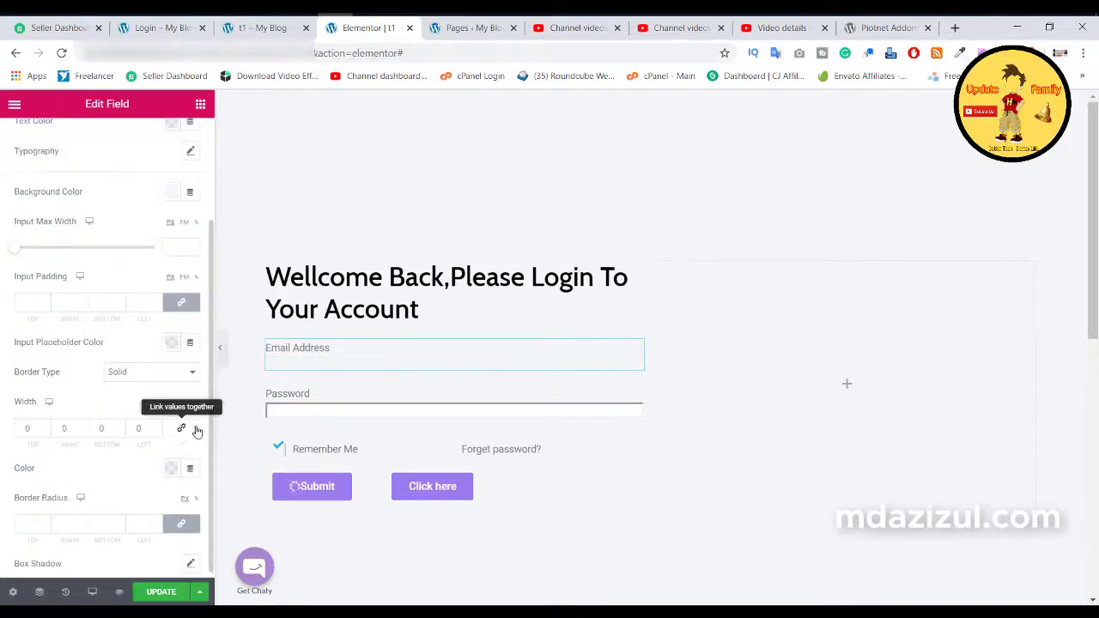
click(119, 429)
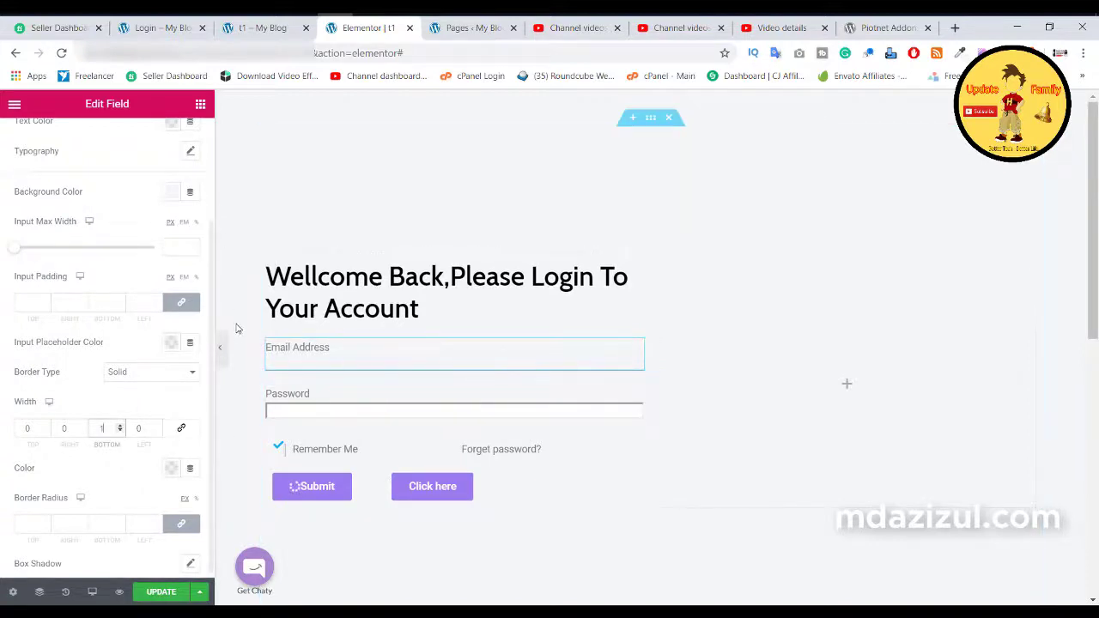
click(222, 353)
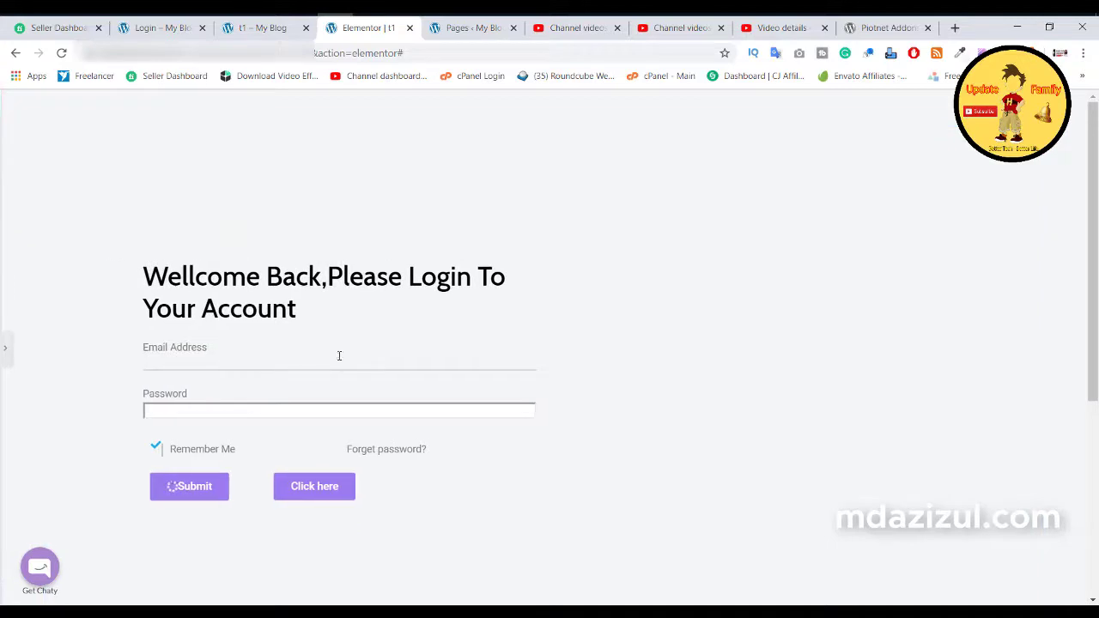
click(5, 348)
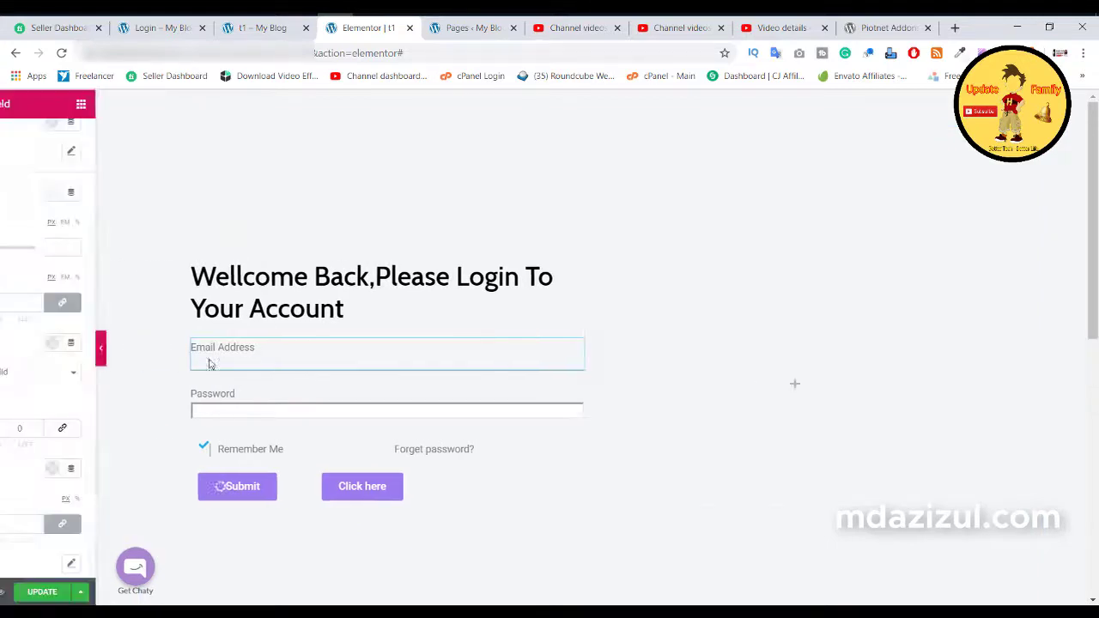
- Copy the Email Address field and paste its style onto the Password field
right_click(396, 348)
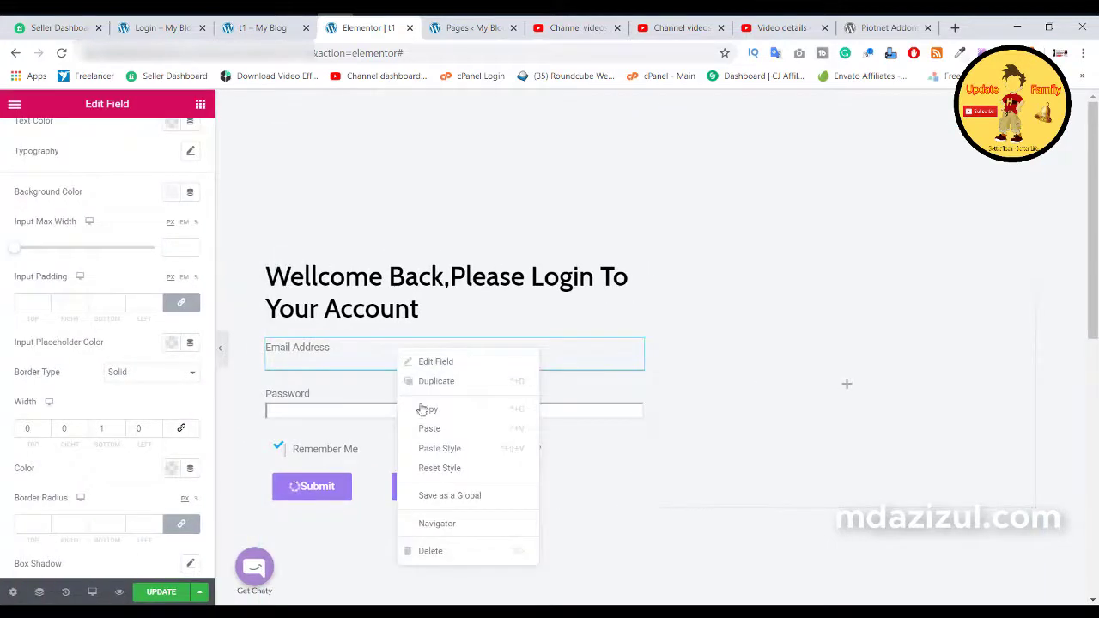
right_click(580, 348)
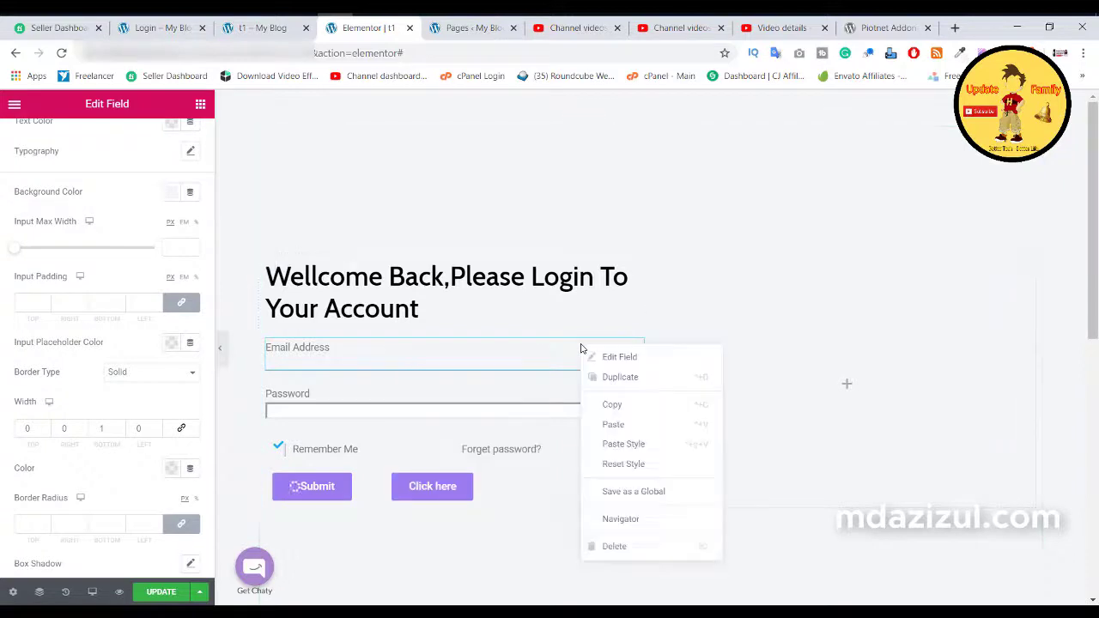
click(603, 405)
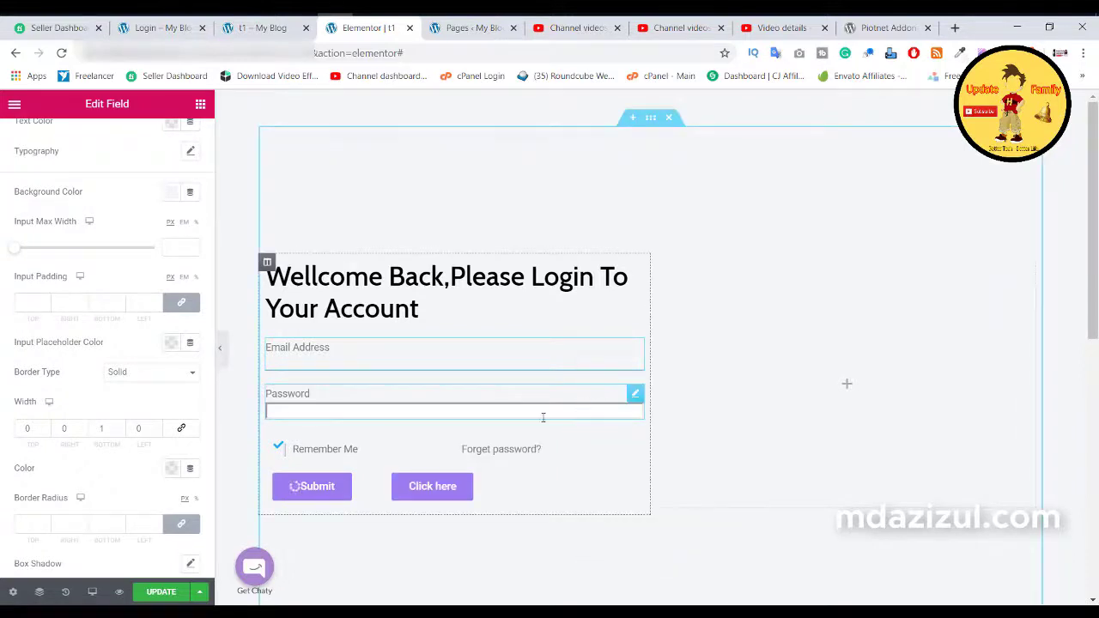
right_click(567, 405)
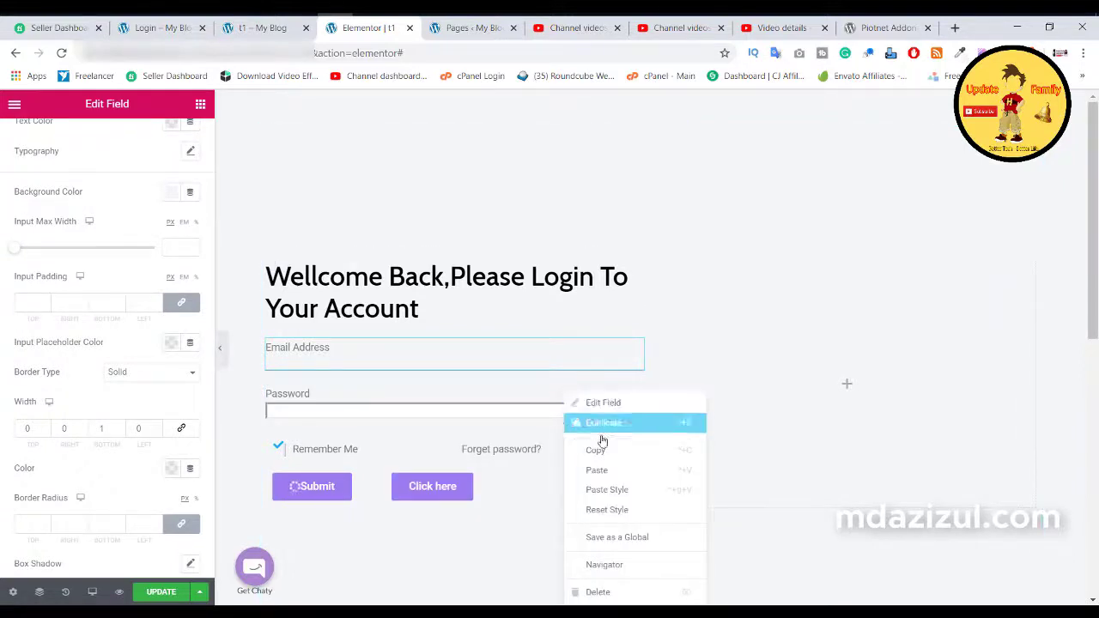
click(615, 496)
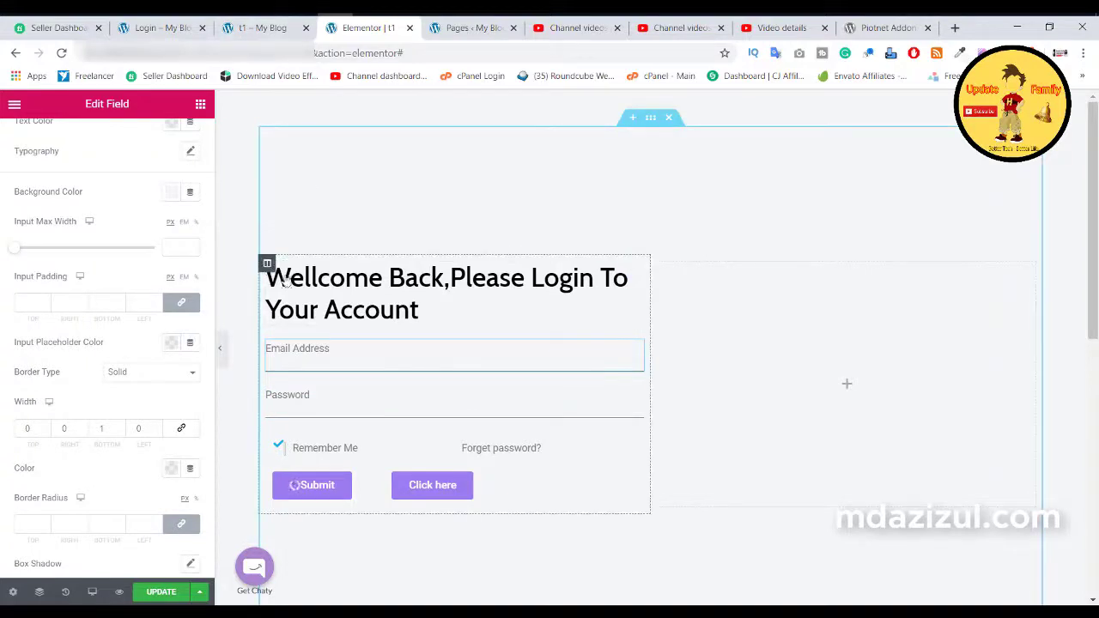
click(471, 342)
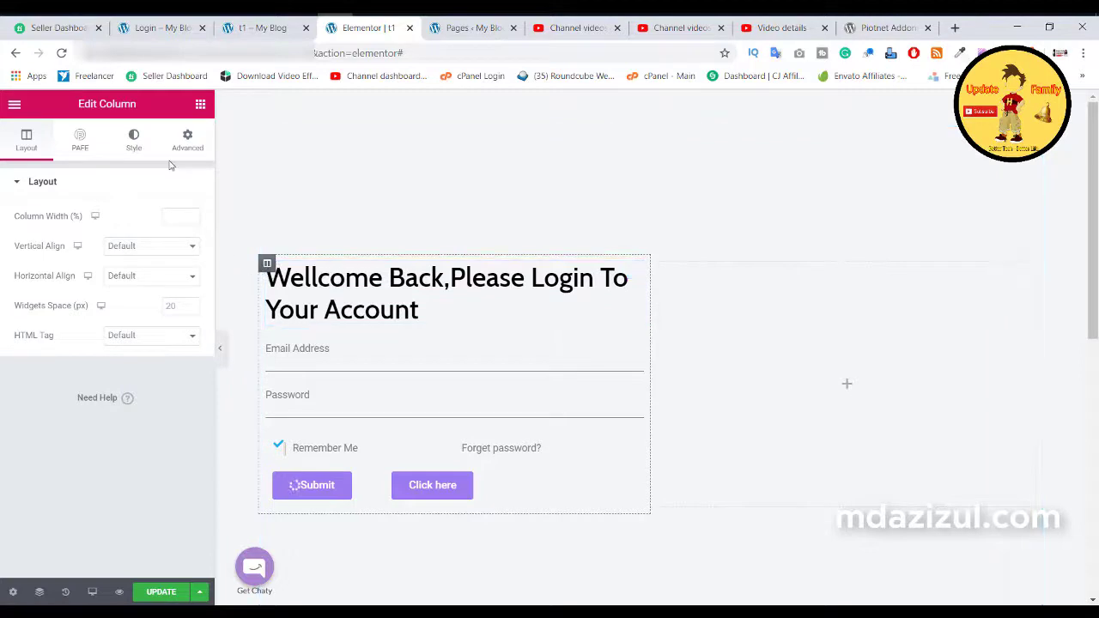
- Set the login column's linked padding to 8 on all sides
click(189, 140)
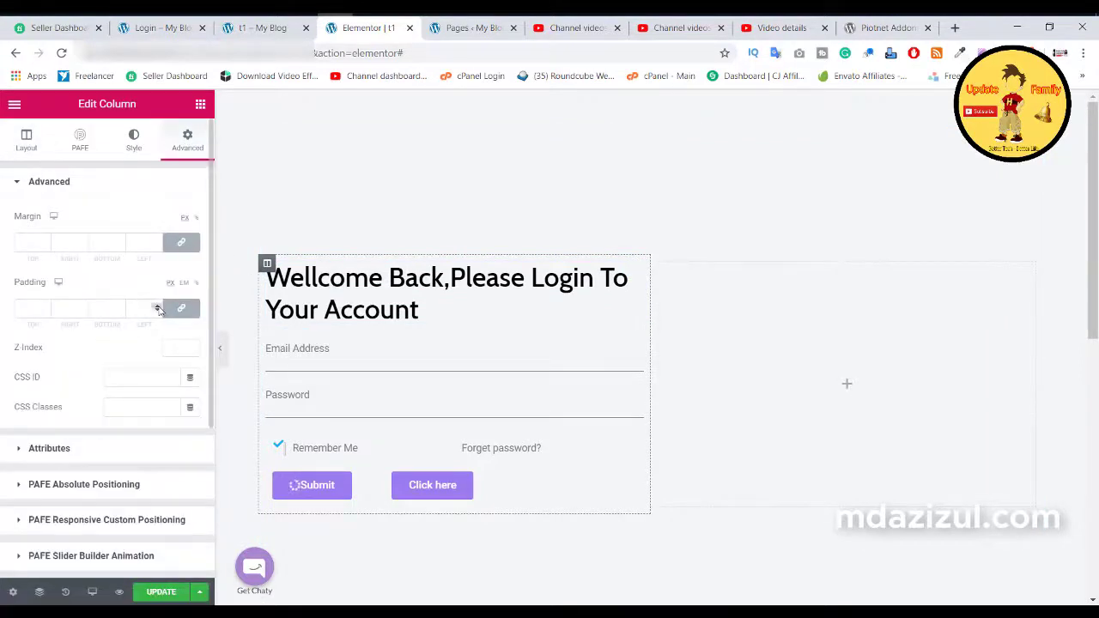
drag(157, 306, 159, 307)
click(194, 283)
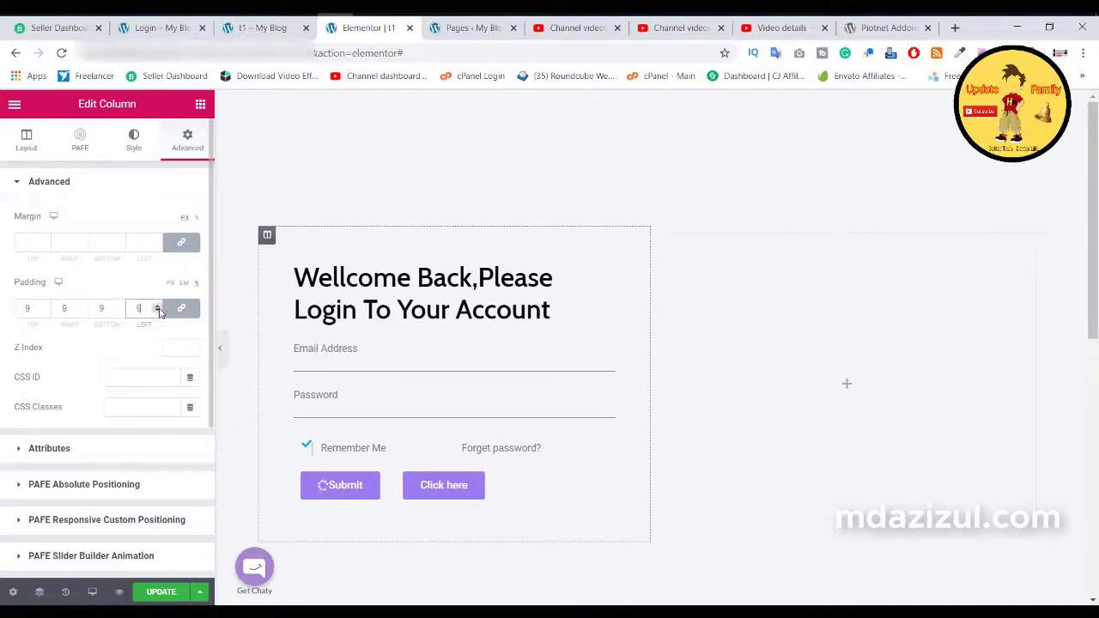
click(158, 312)
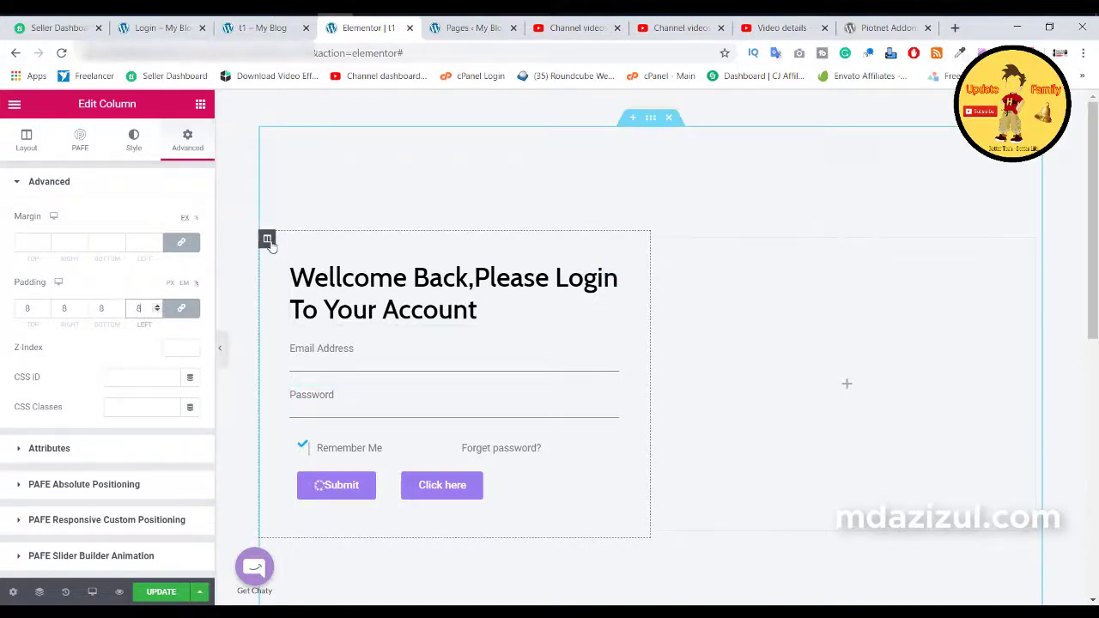
- Add a blue preset box shadow to the login column with Horizontal -1 and Vertical 4
click(146, 142)
scroll(138, 378, down, 3)
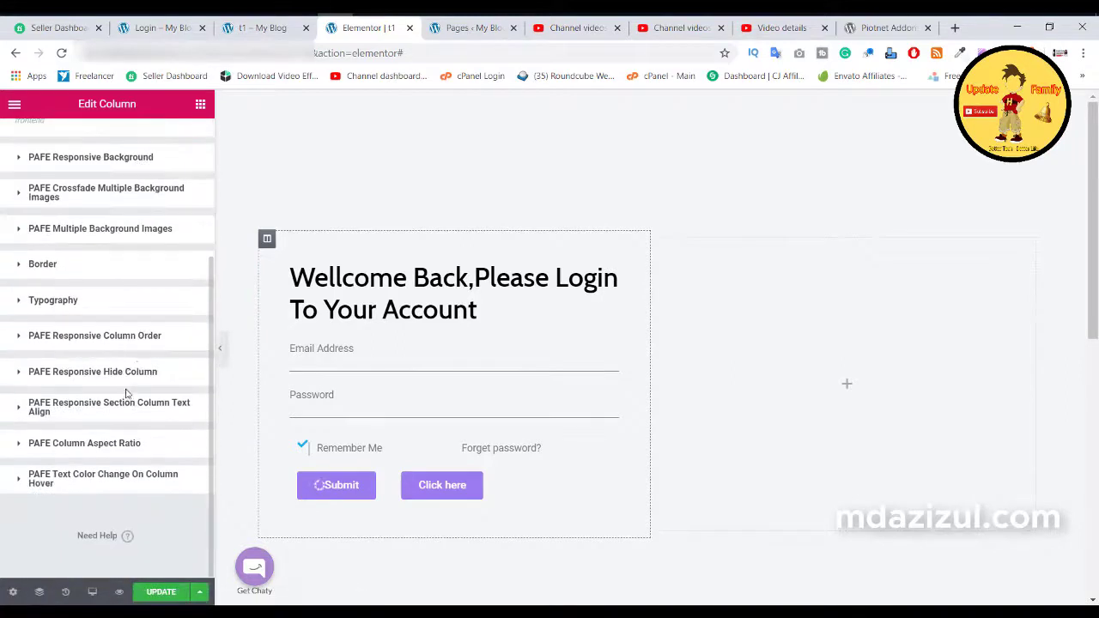
click(102, 267)
scroll(107, 344, down, 5)
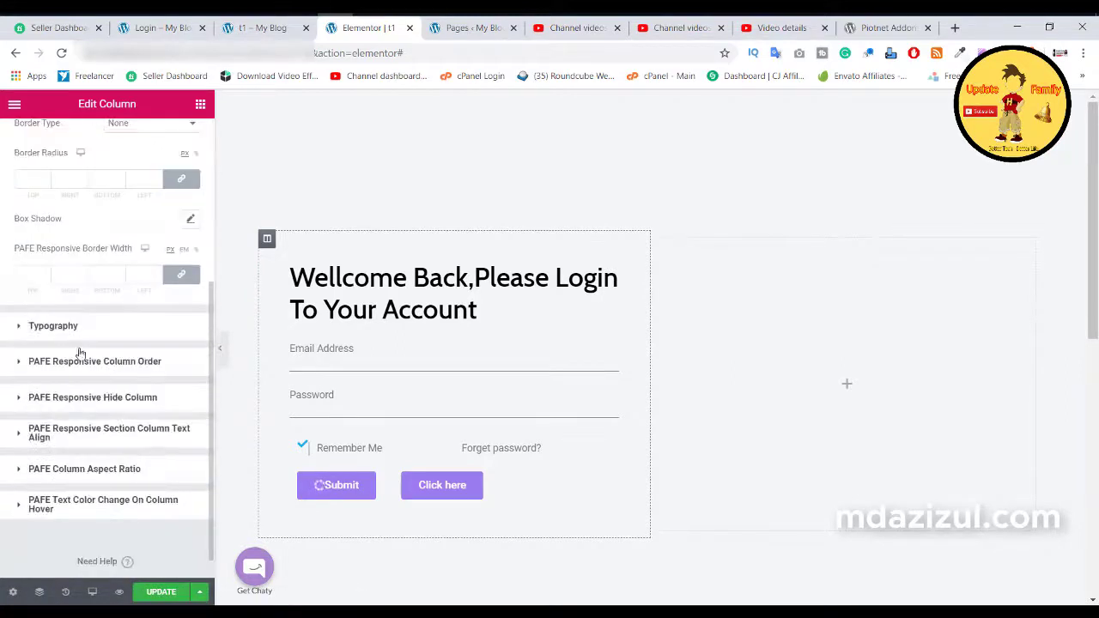
click(189, 220)
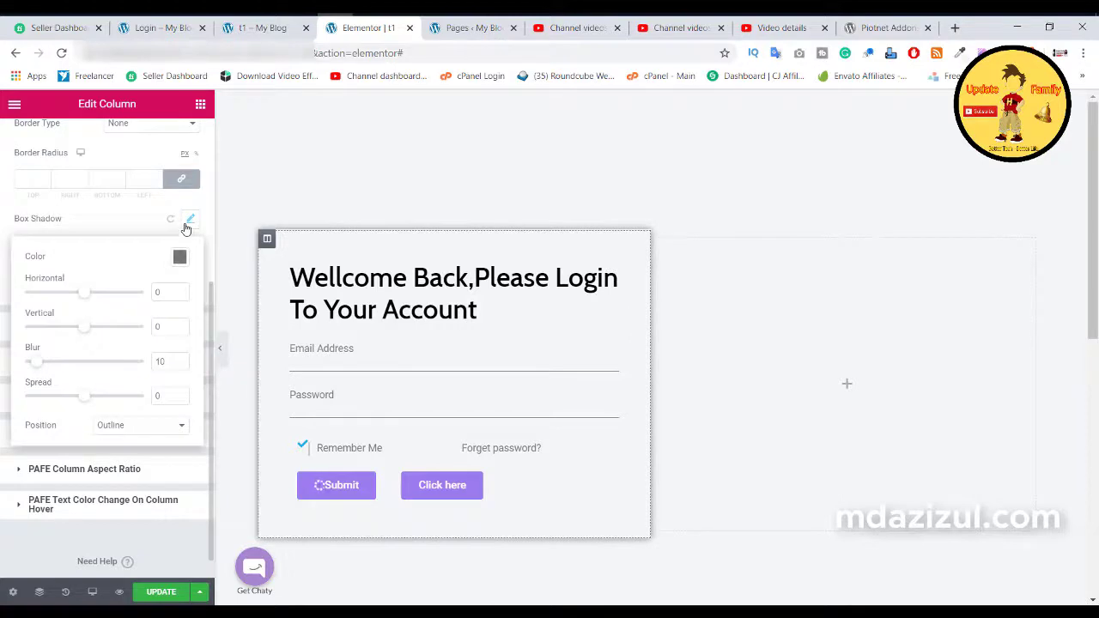
click(180, 258)
click(186, 292)
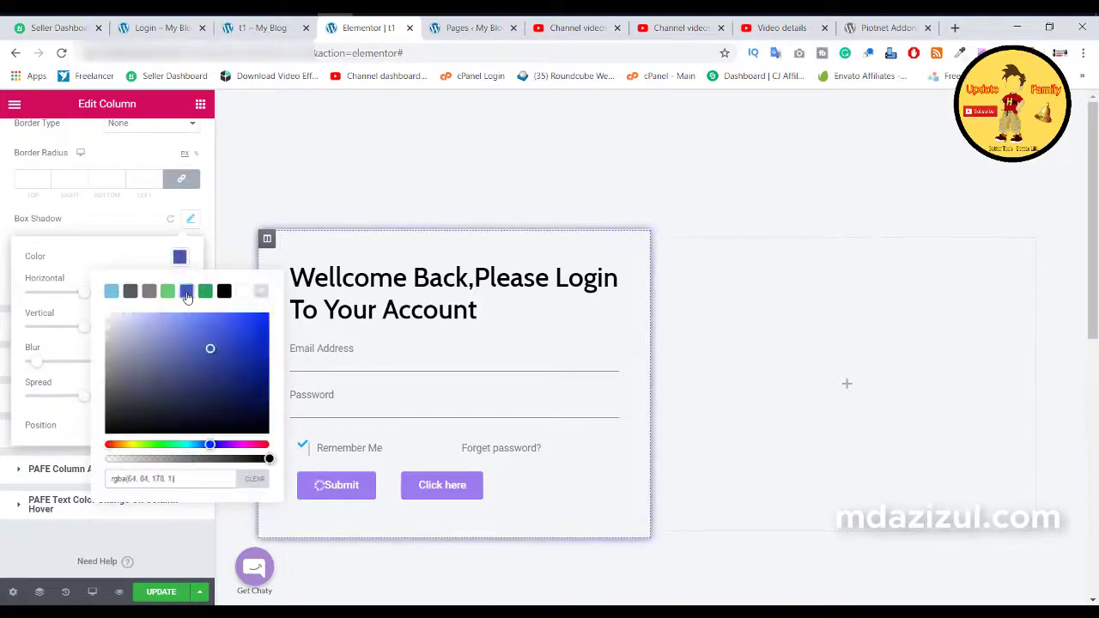
click(180, 259)
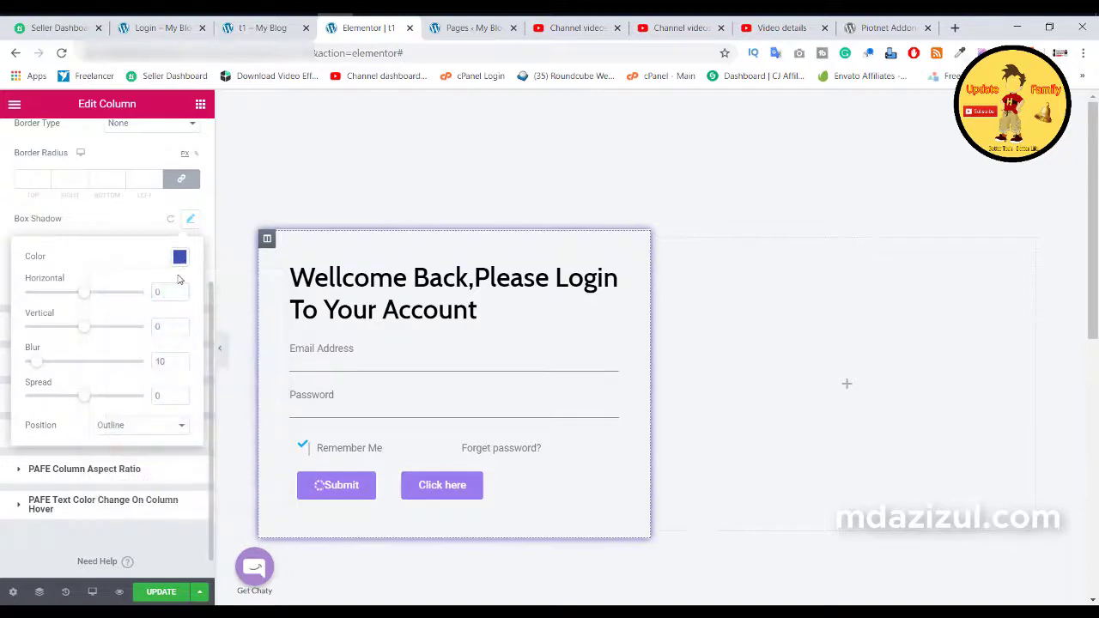
drag(87, 295, 88, 299)
drag(90, 334, 93, 334)
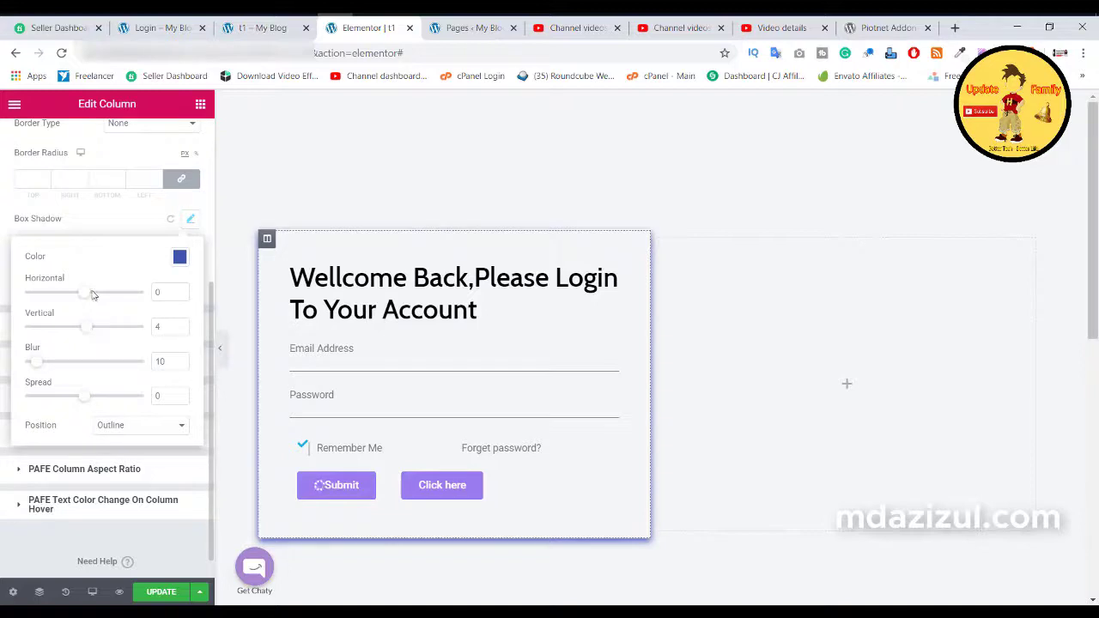
drag(87, 301, 84, 299)
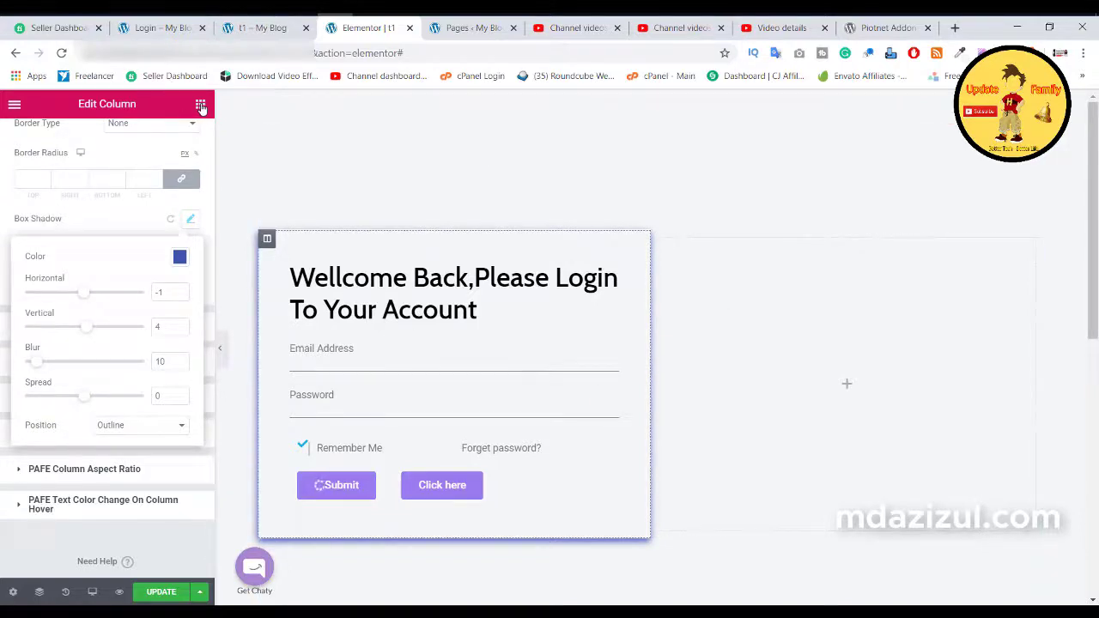
- Compare the live login page with the editor view
click(257, 28)
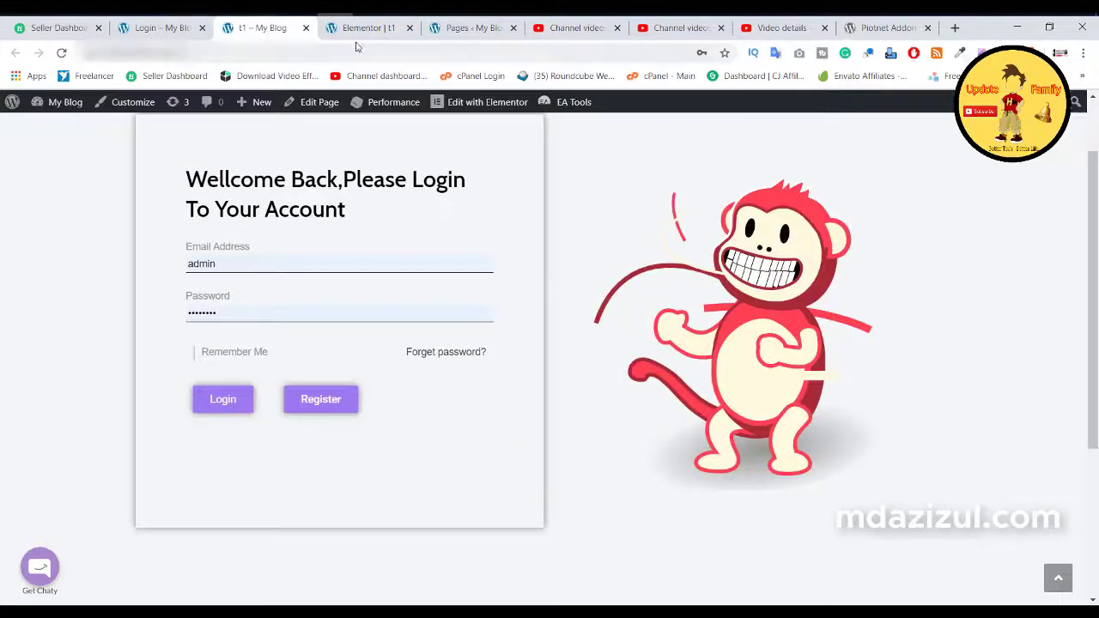
click(359, 38)
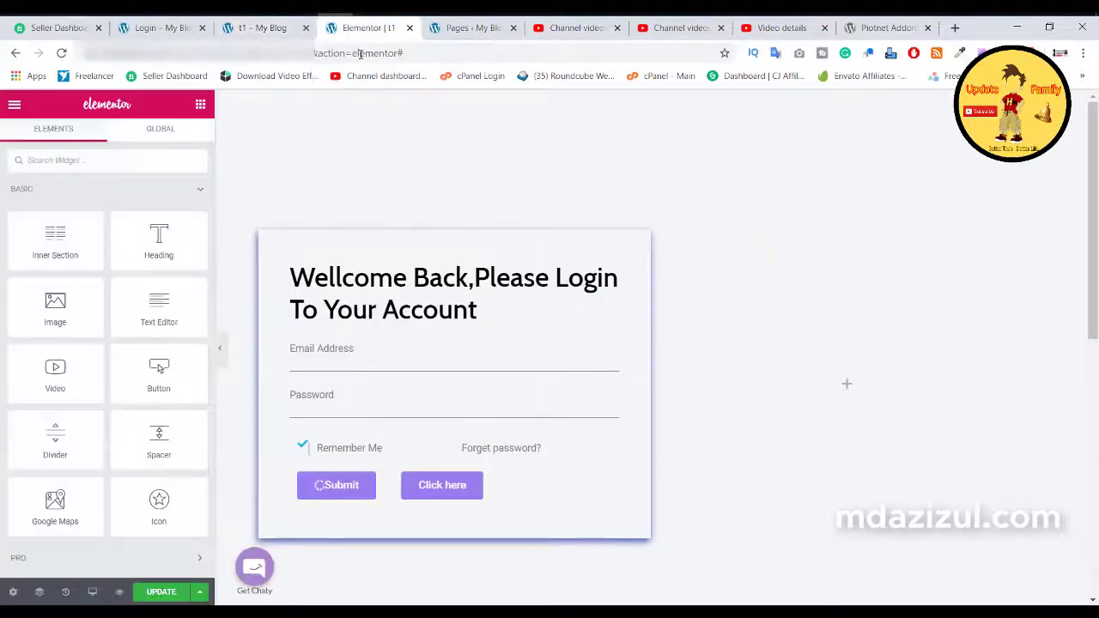
click(292, 36)
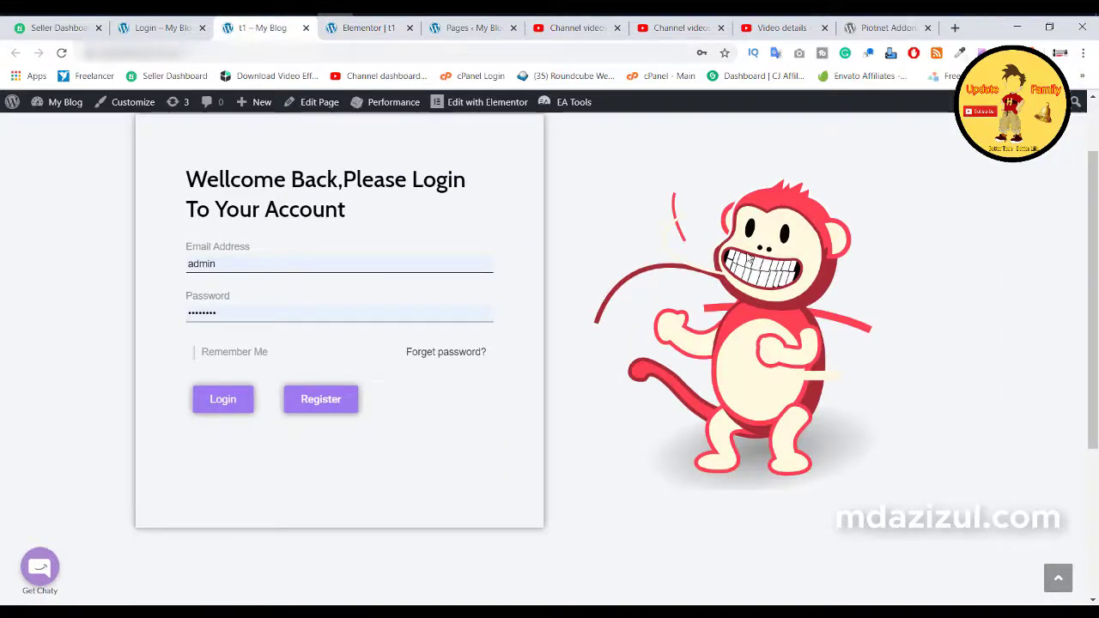
click(368, 28)
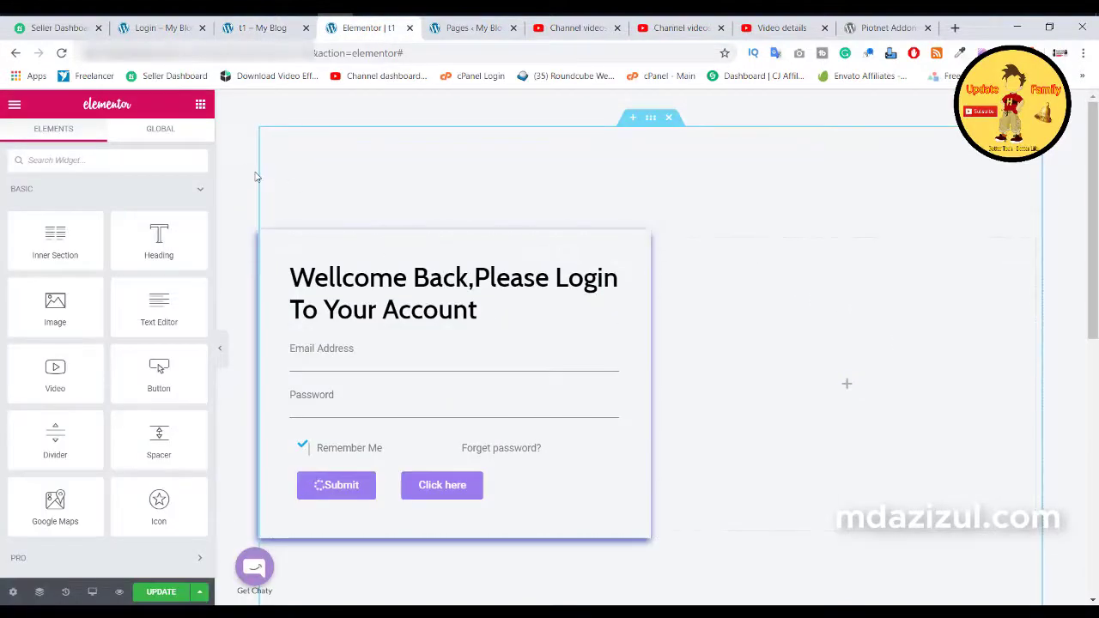
- Drop a Lottie widget into the right column using 13808-tenor-2x20-1.json
click(120, 159)
text(lott)
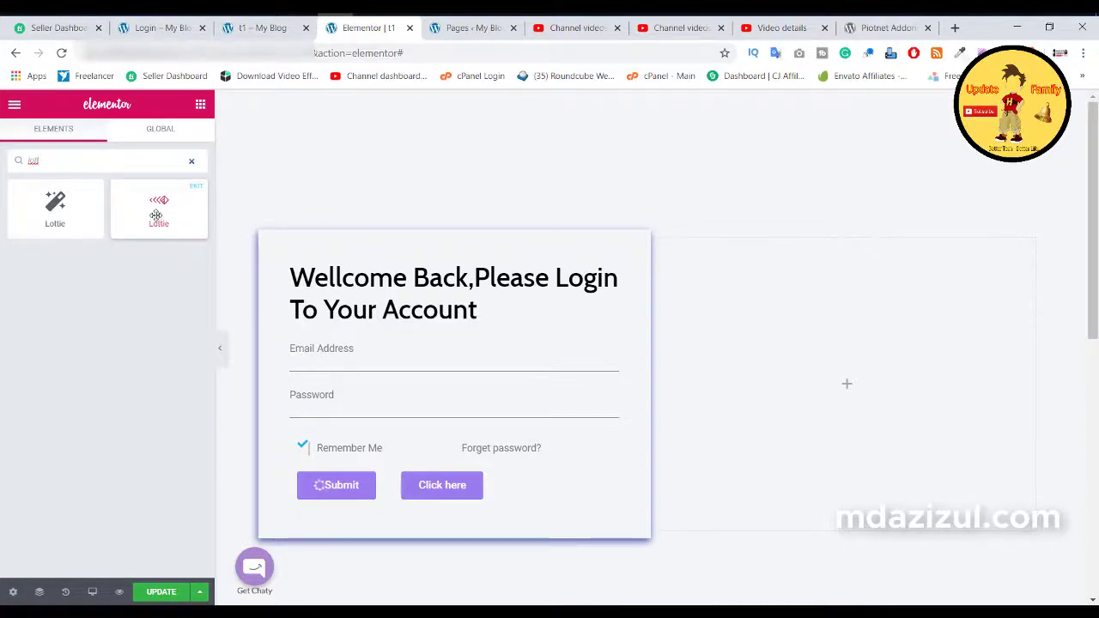
drag(158, 206, 735, 303)
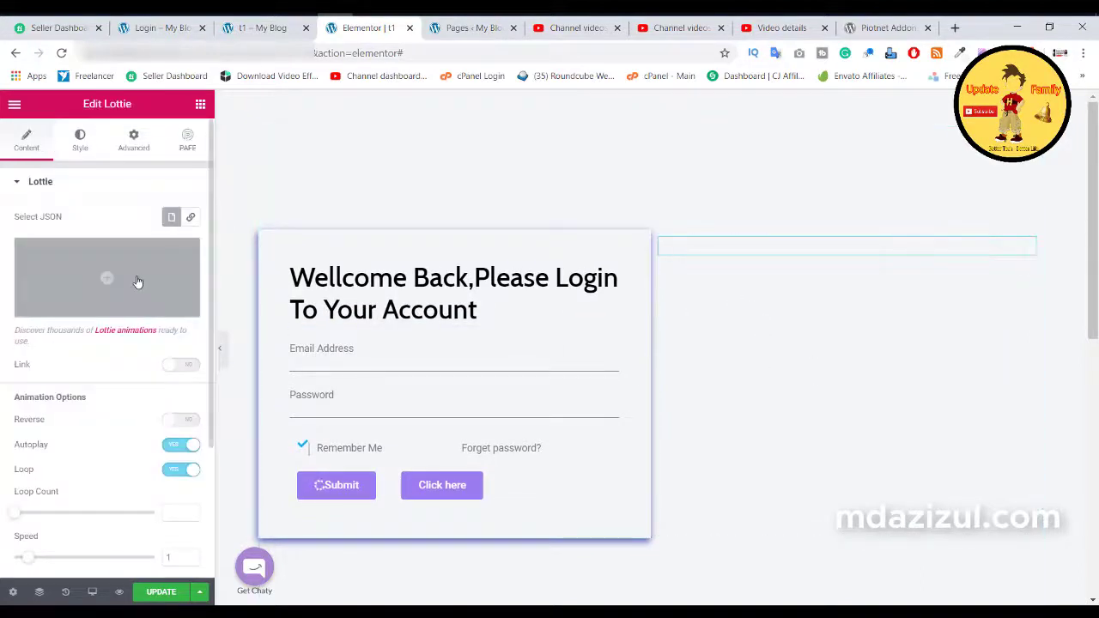
click(138, 284)
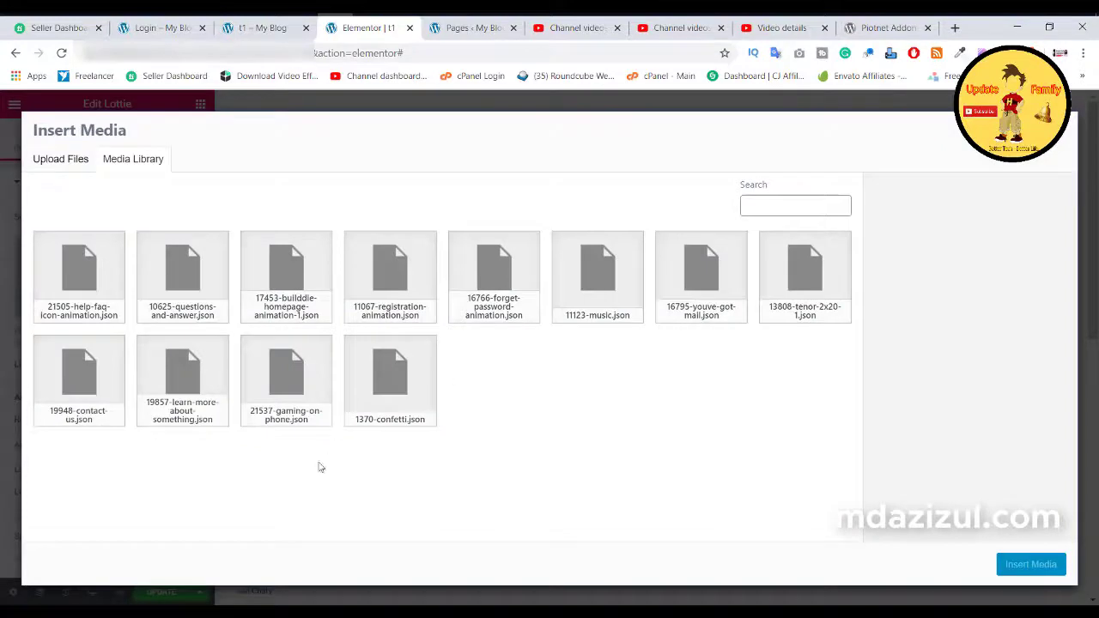
click(816, 296)
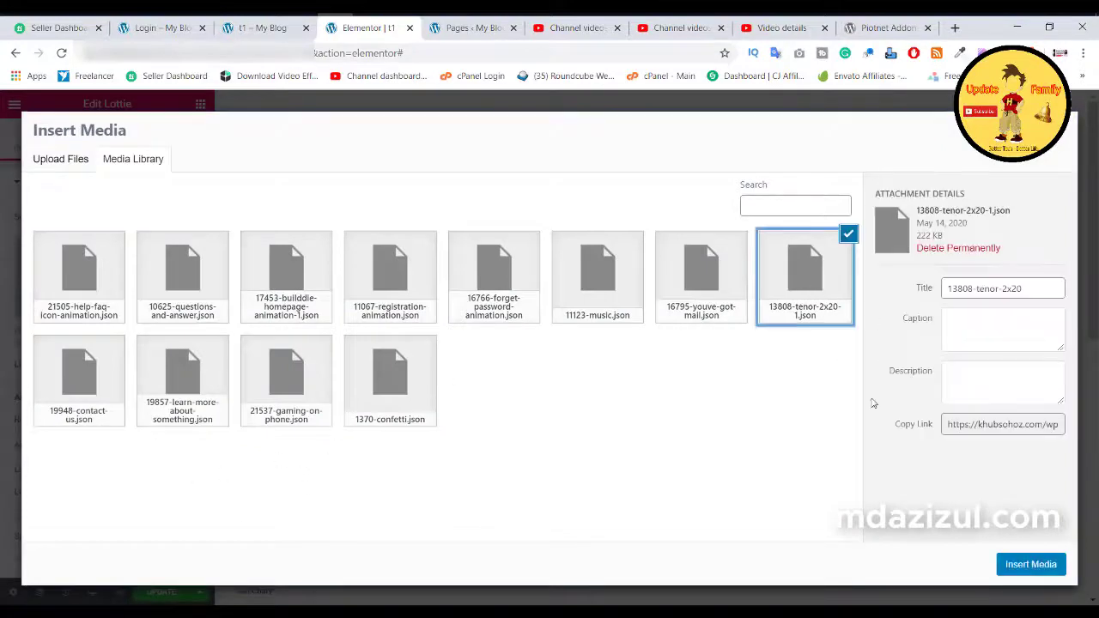
click(1030, 564)
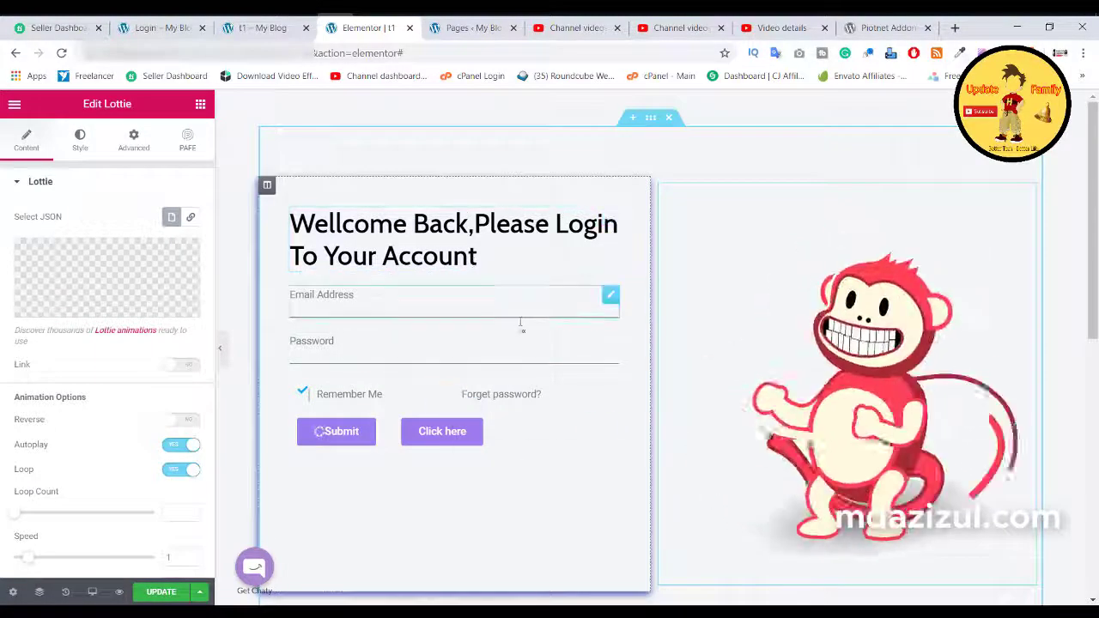
- Set the login column's Vertical Align to Middle and preview it with the panel hidden
click(267, 187)
click(26, 140)
click(138, 246)
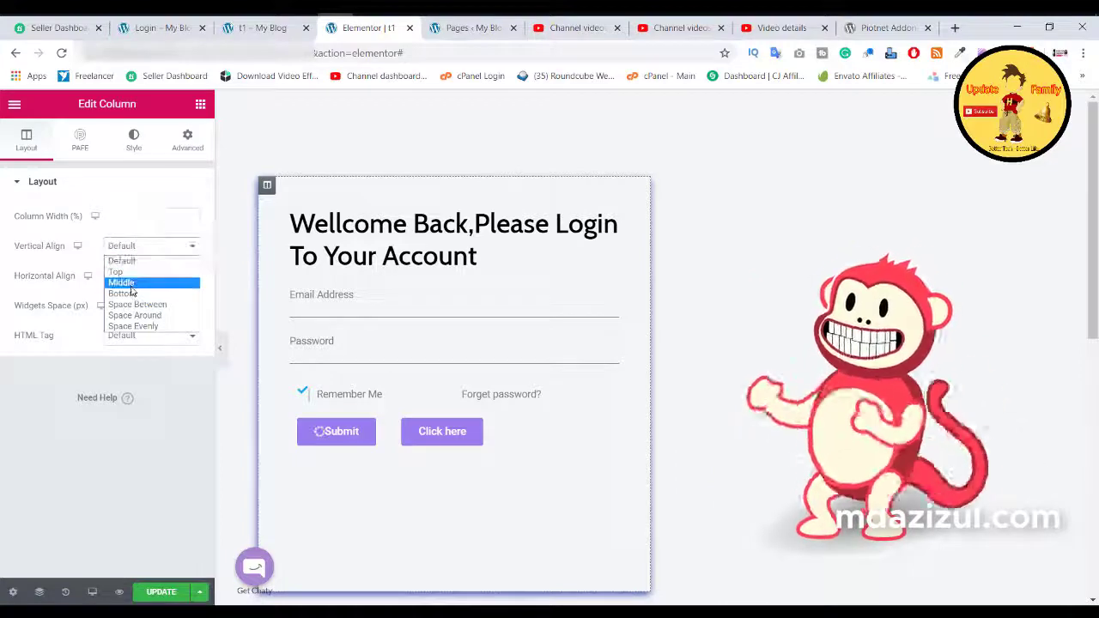
click(131, 287)
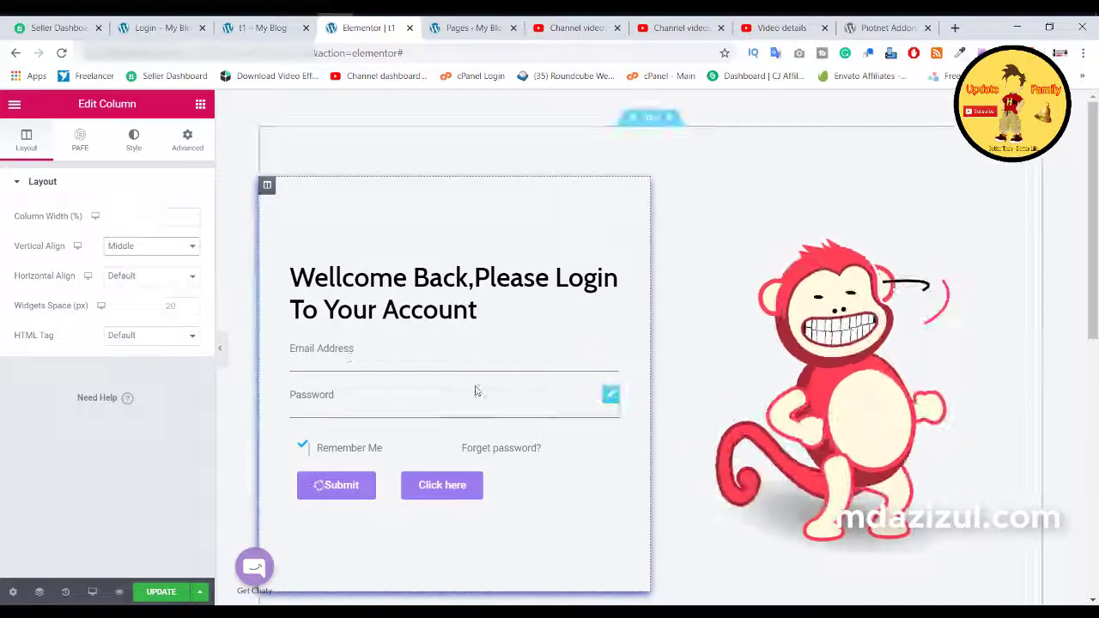
click(220, 352)
scroll(838, 380, down, 1)
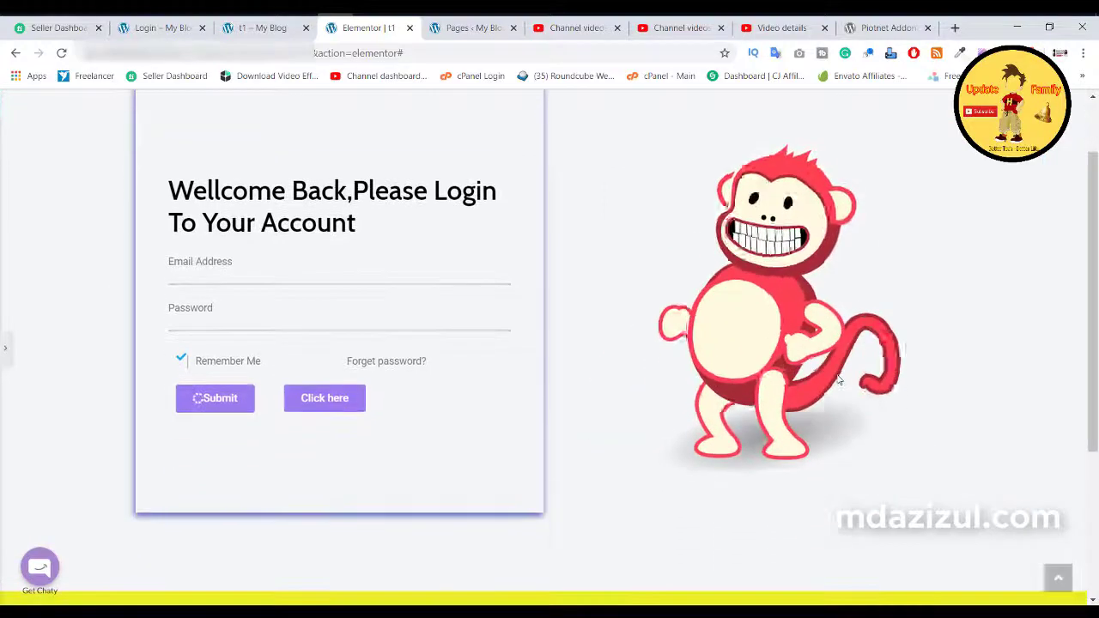
scroll(839, 381, up, 1)
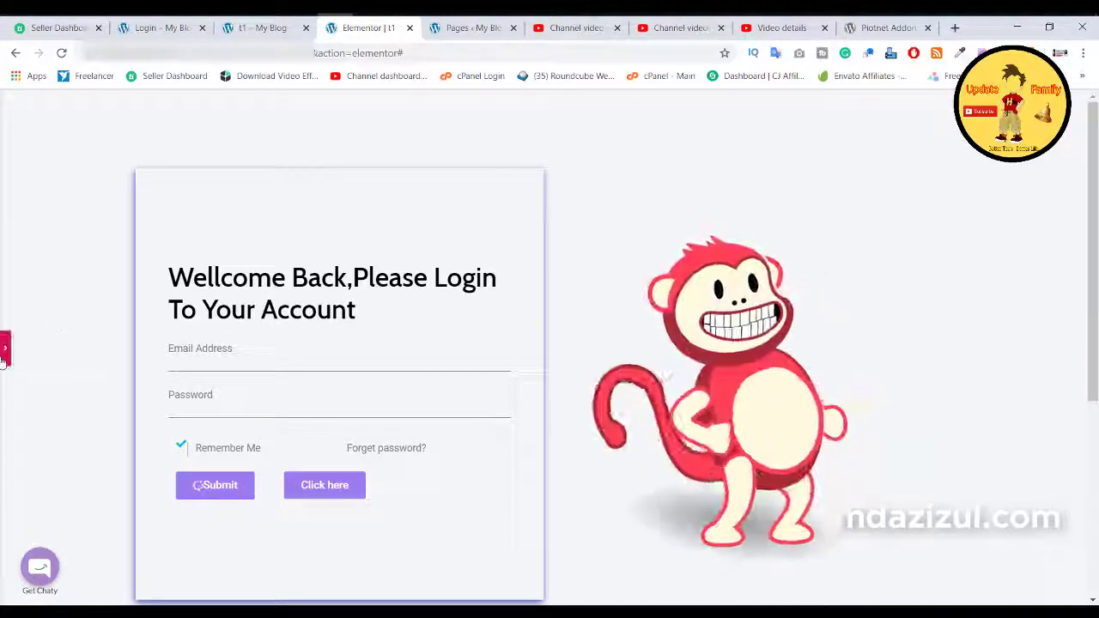
click(4, 347)
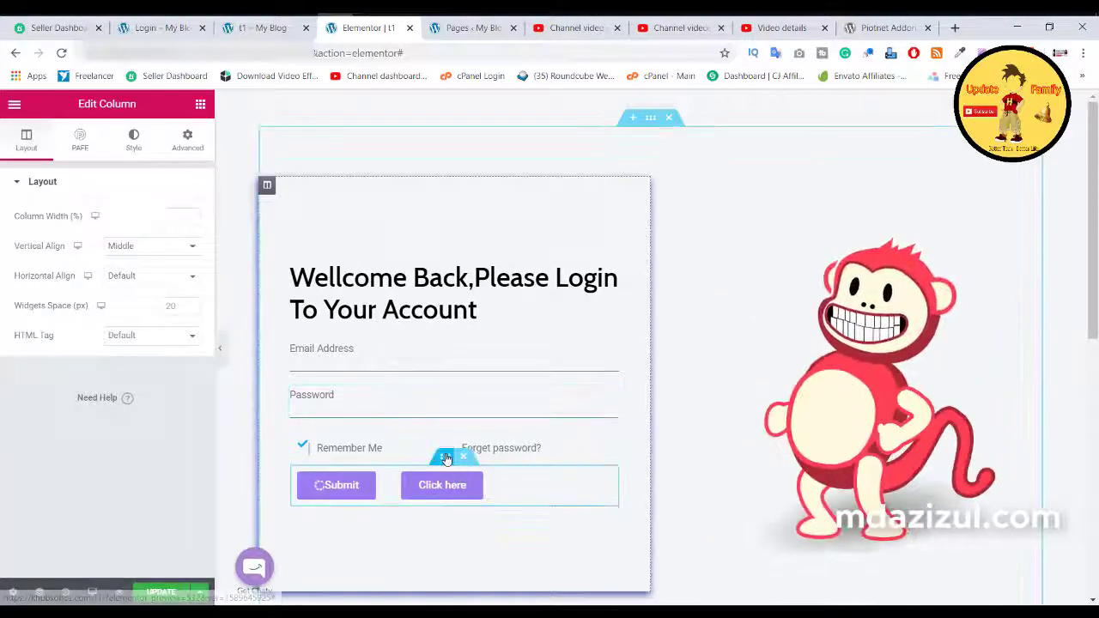
- Give the button row's inner section an unlinked margin of 4 top, 0 bottom, then preview
click(444, 460)
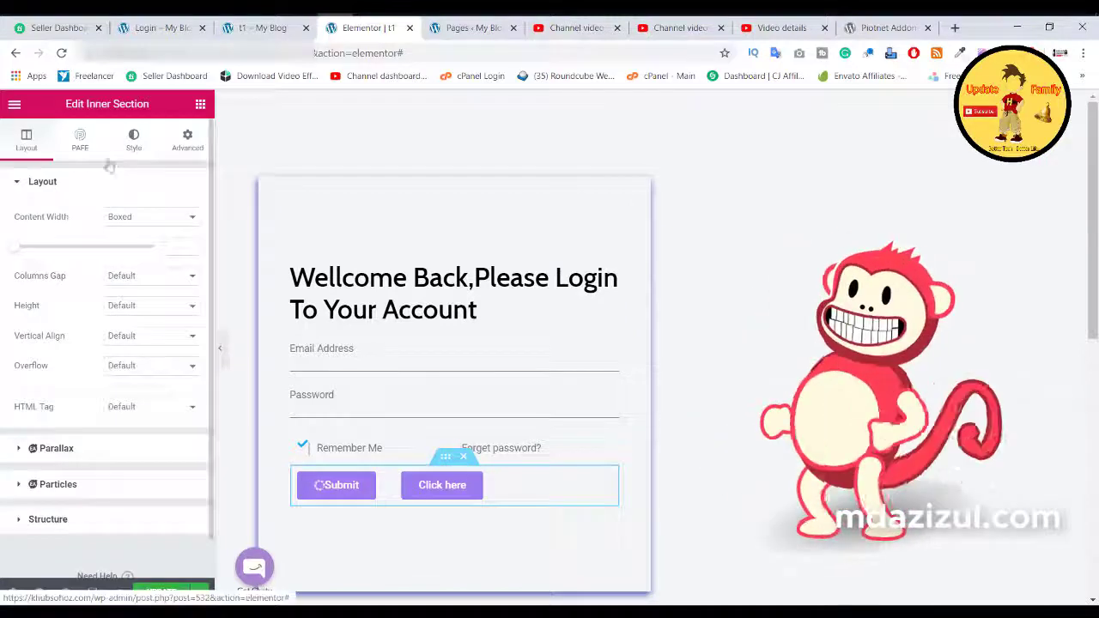
click(189, 146)
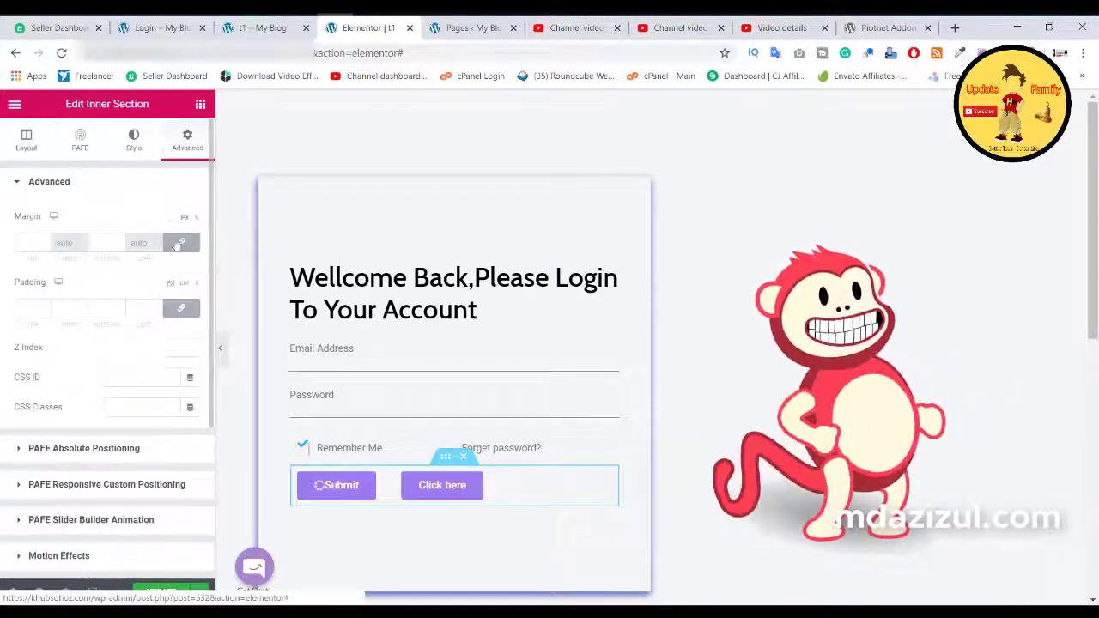
click(183, 242)
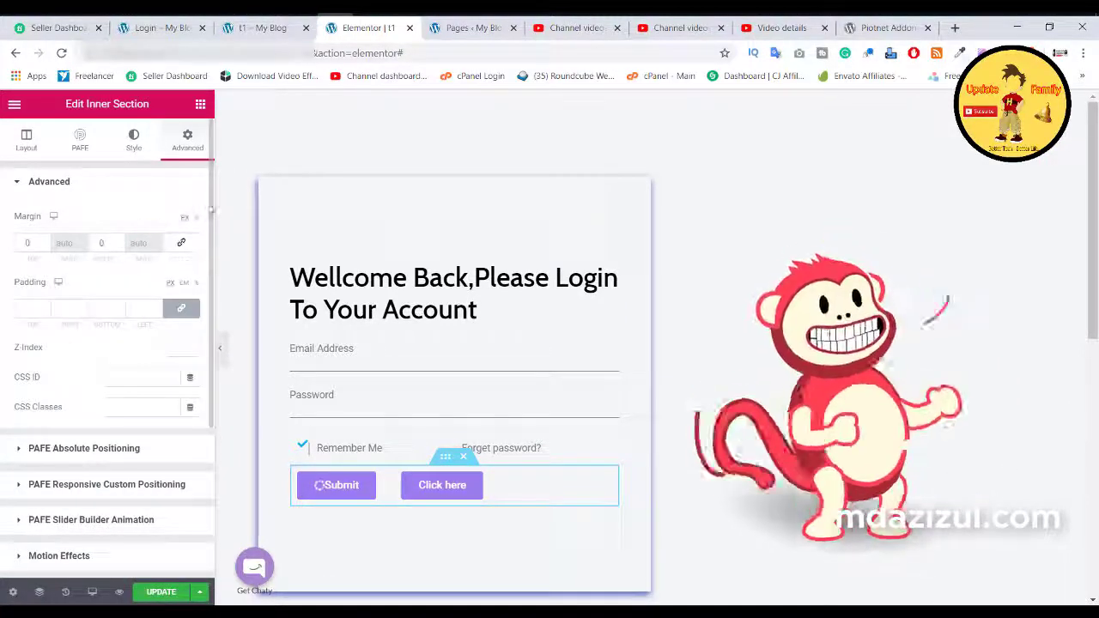
click(46, 246)
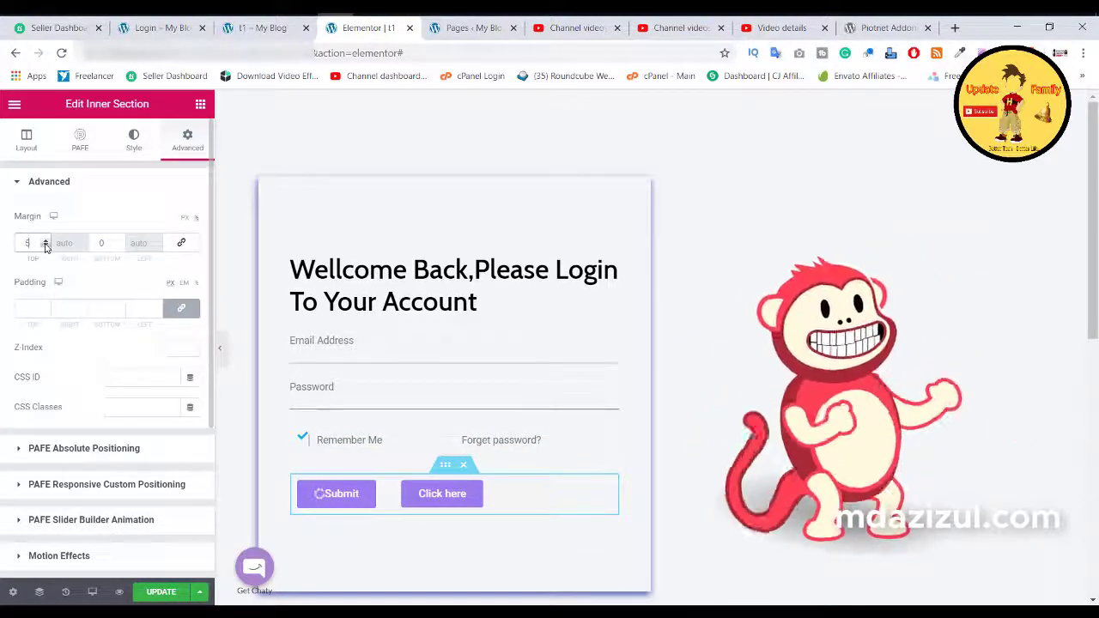
click(45, 248)
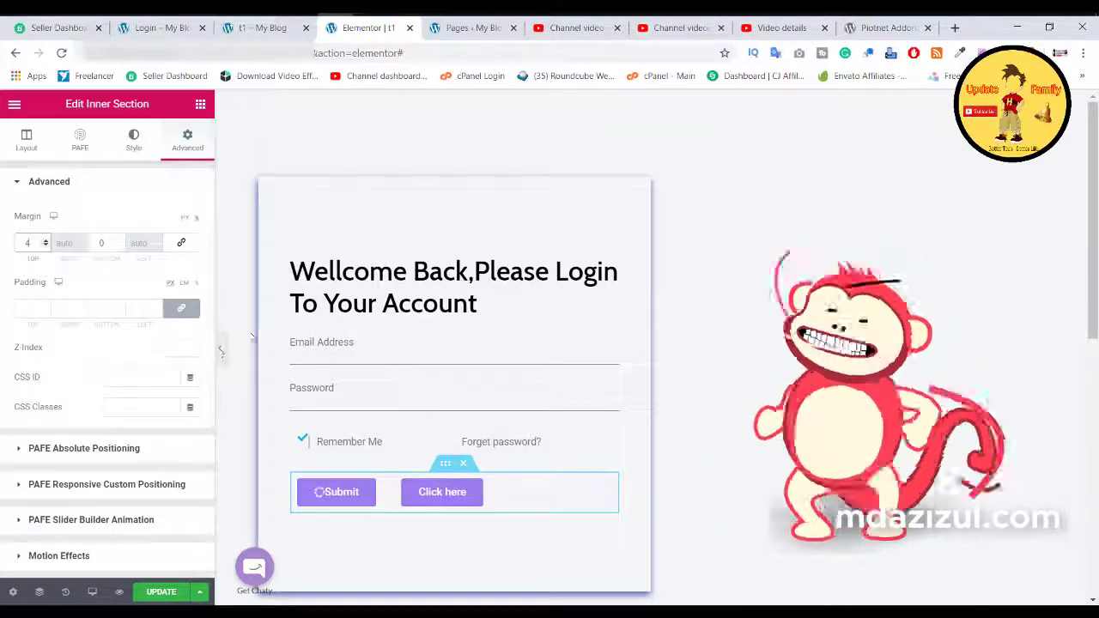
click(220, 349)
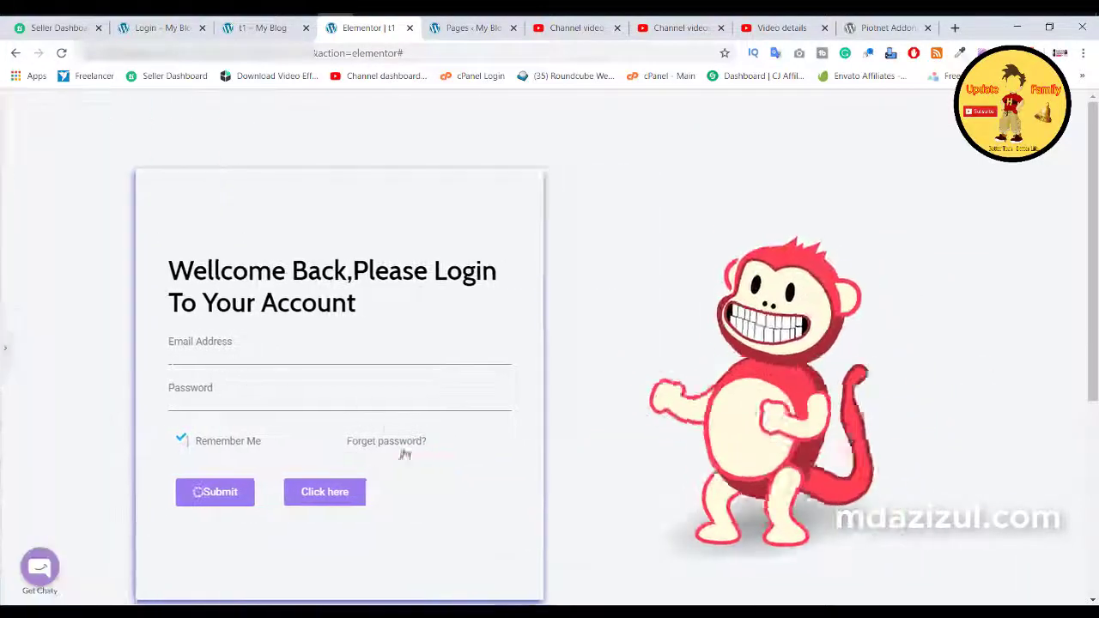
click(2, 343)
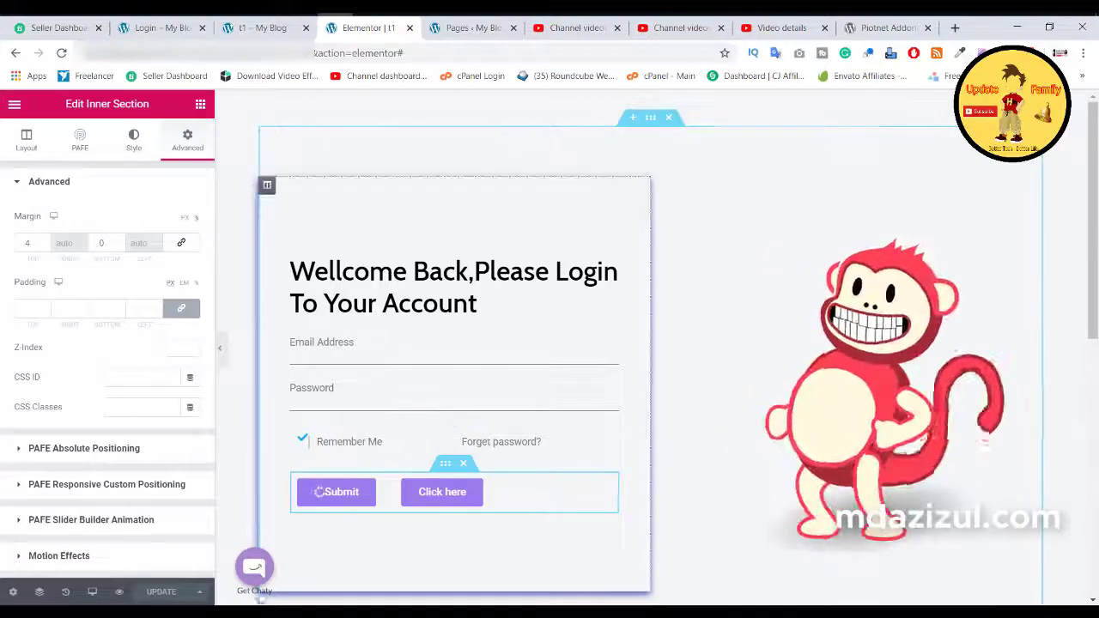
- Switch the editor's responsive preview to Mobile
click(92, 592)
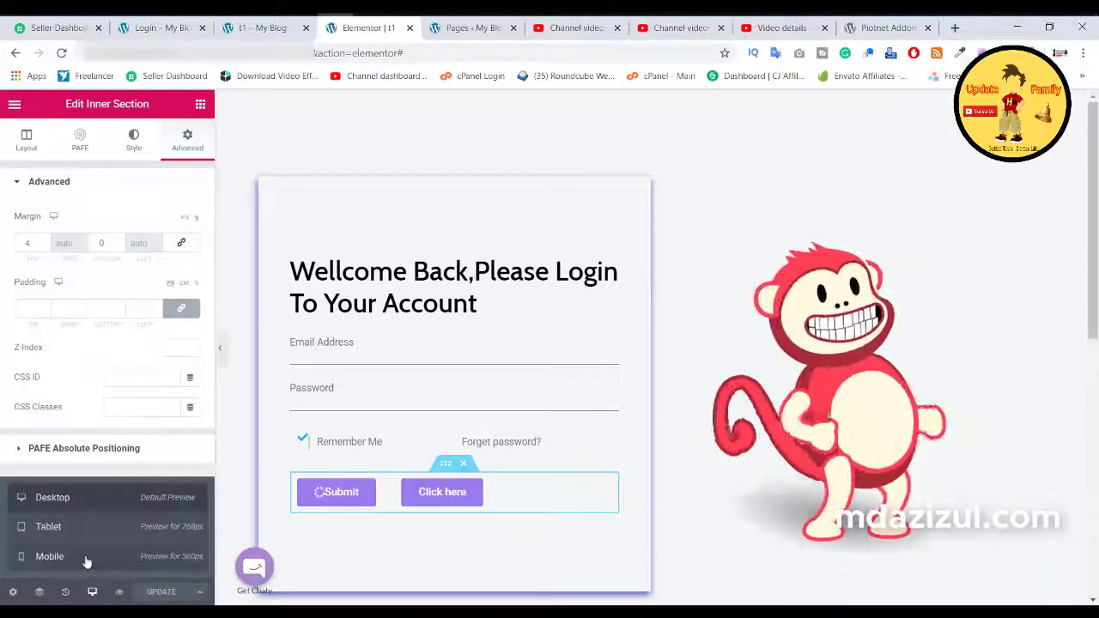
click(86, 558)
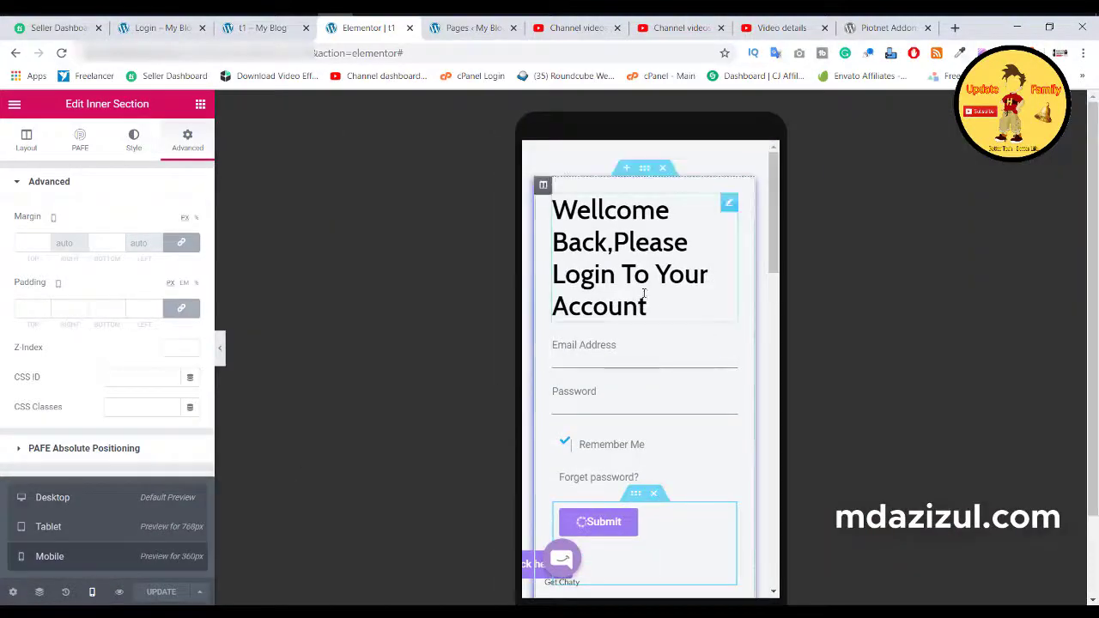
scroll(632, 386, down, 3)
scroll(632, 386, up, 3)
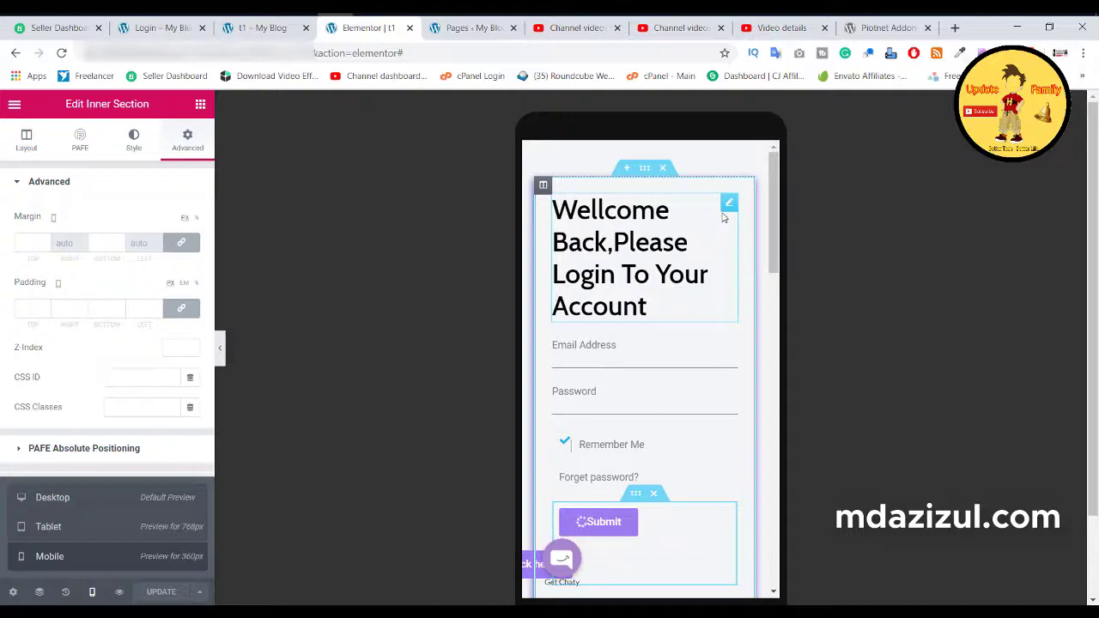
- Set the welcome heading's typography size to 1.5 em
click(728, 250)
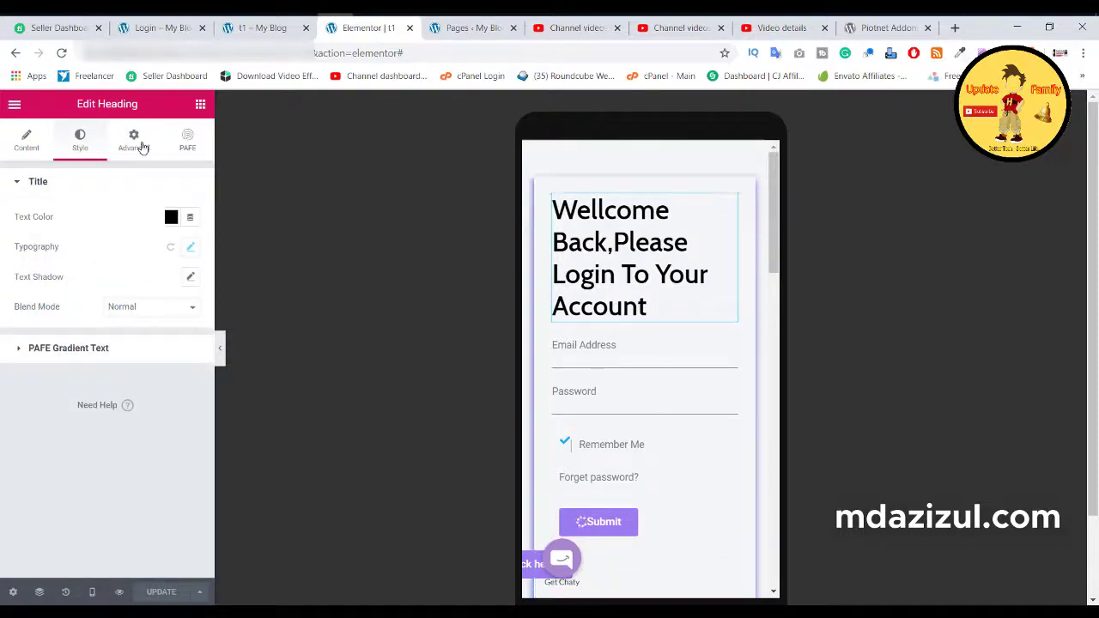
click(188, 248)
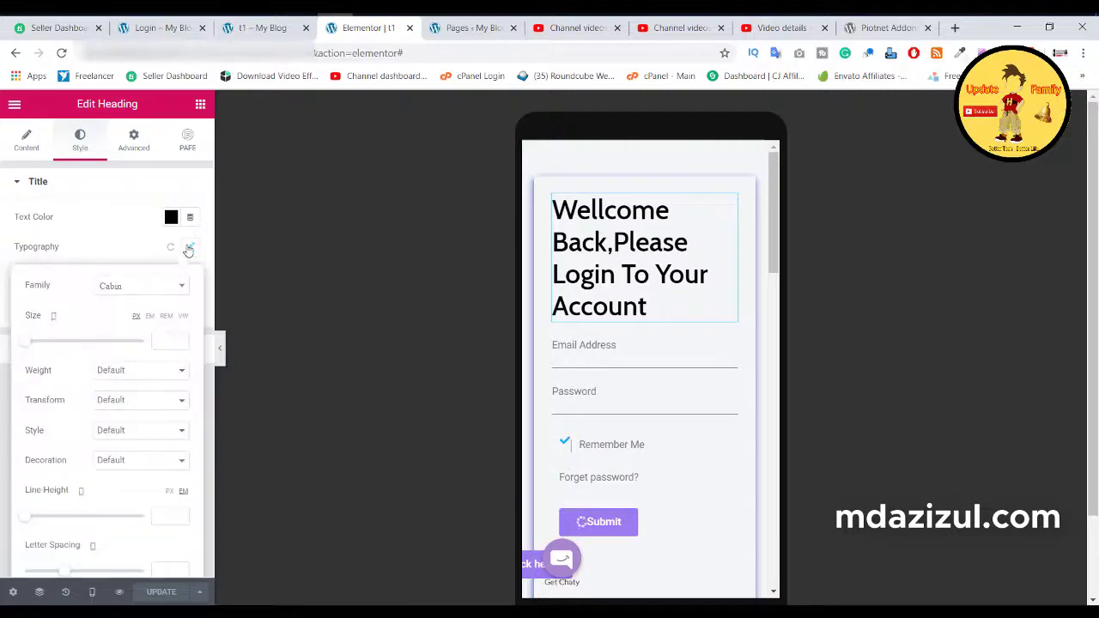
click(151, 317)
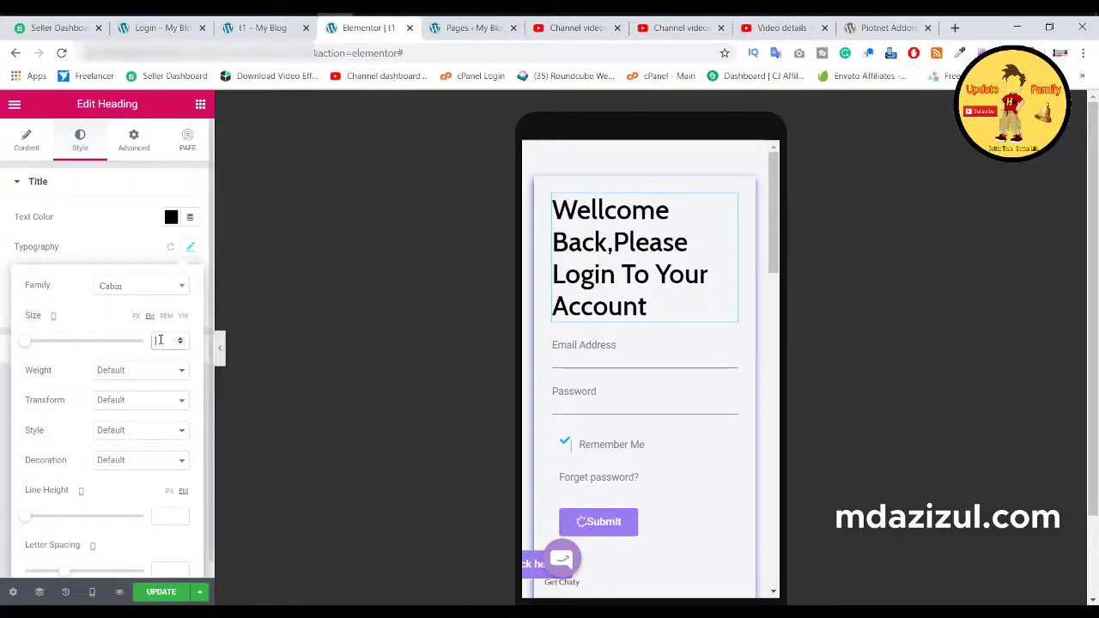
click(161, 340)
text(2)
click(179, 339)
click(180, 339)
click(180, 339)
click(179, 339)
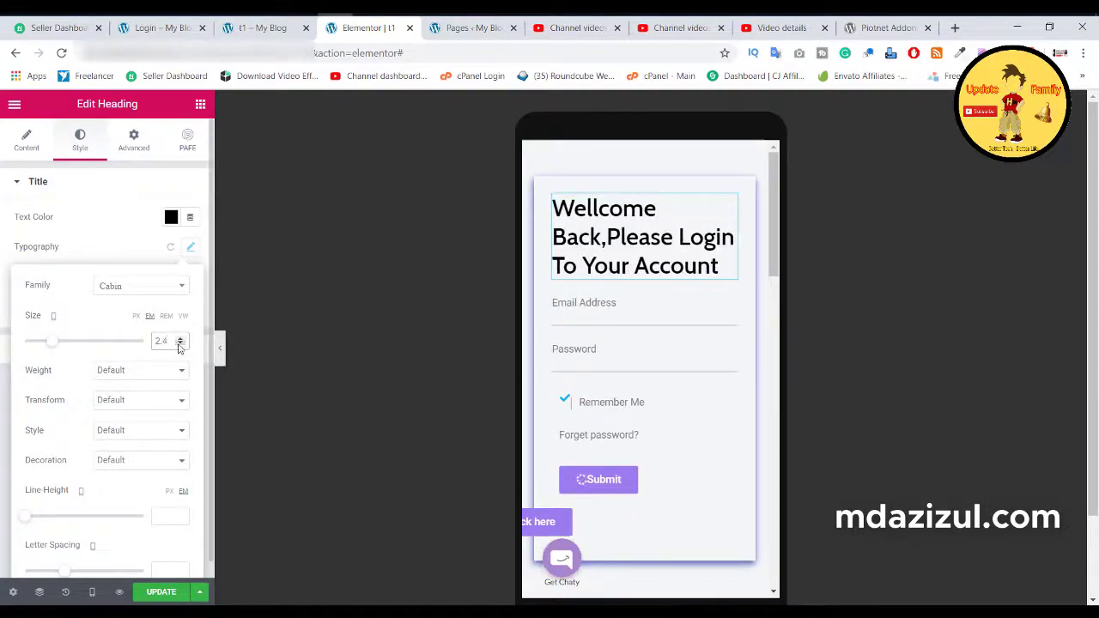
click(179, 344)
click(179, 345)
click(179, 344)
click(179, 344)
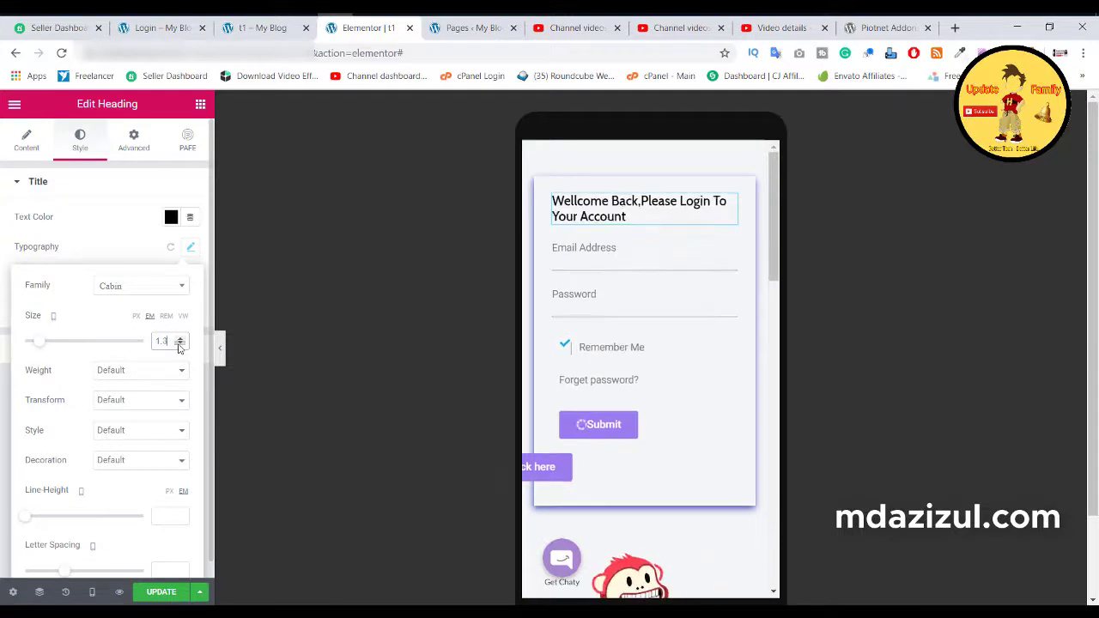
click(180, 340)
click(179, 339)
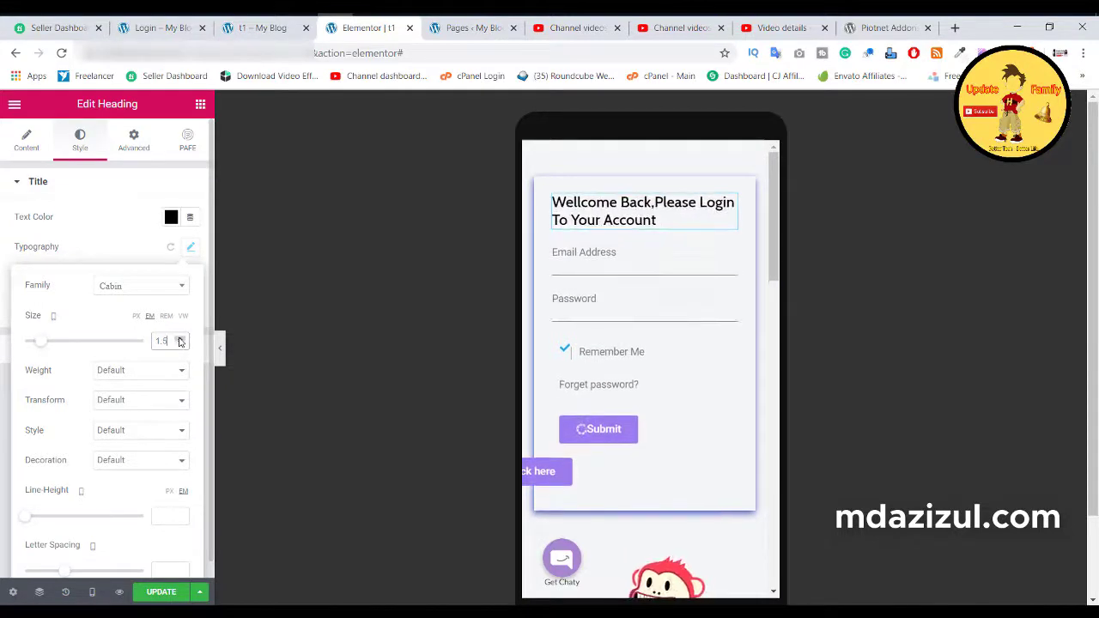
click(180, 339)
click(179, 344)
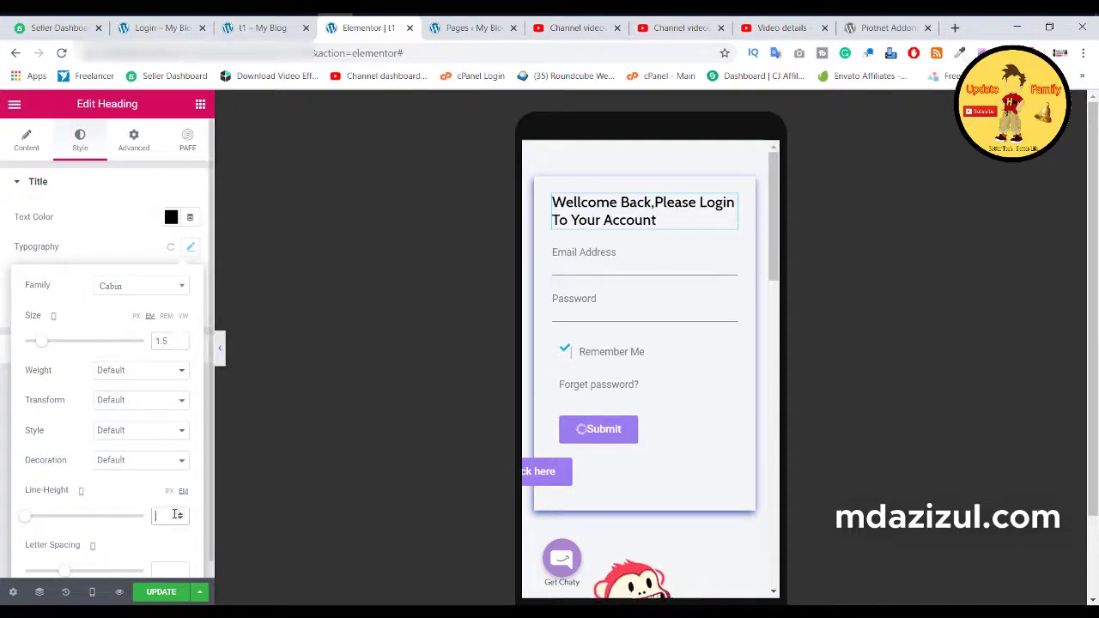
- Raise the welcome heading's line height to 1.4
click(179, 516)
click(181, 514)
click(181, 515)
click(181, 514)
click(182, 514)
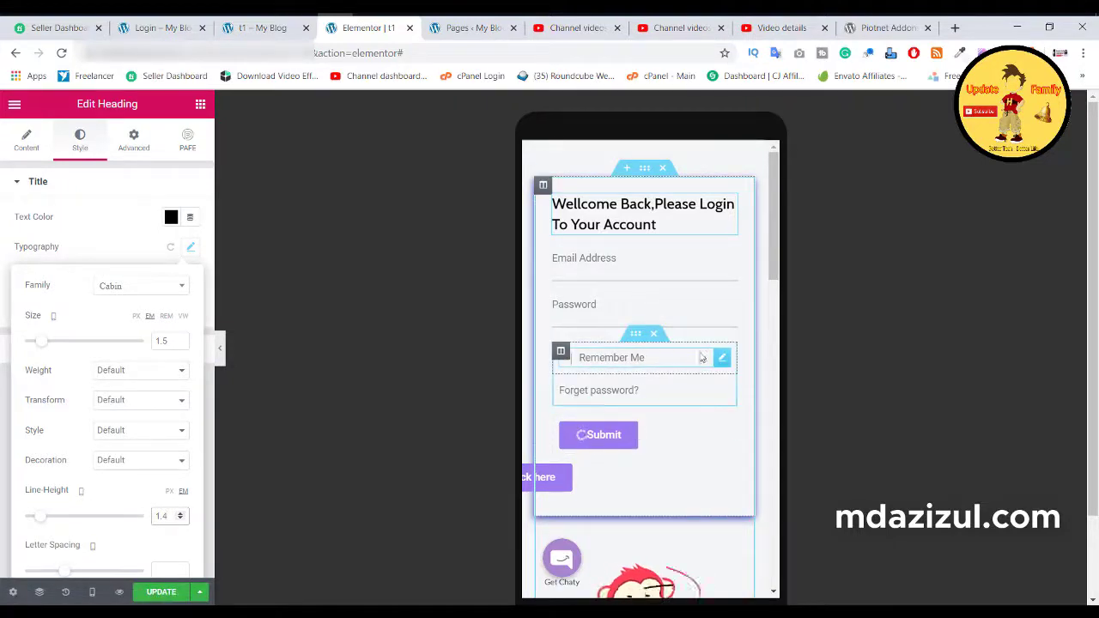
- Right-align the Forget password? link
click(721, 391)
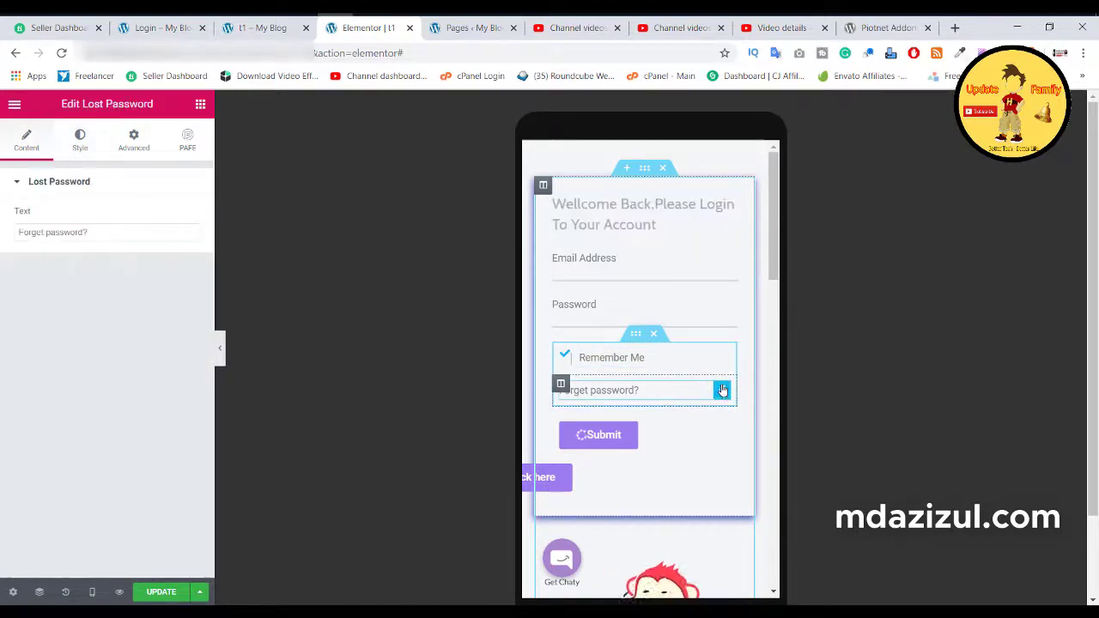
click(91, 146)
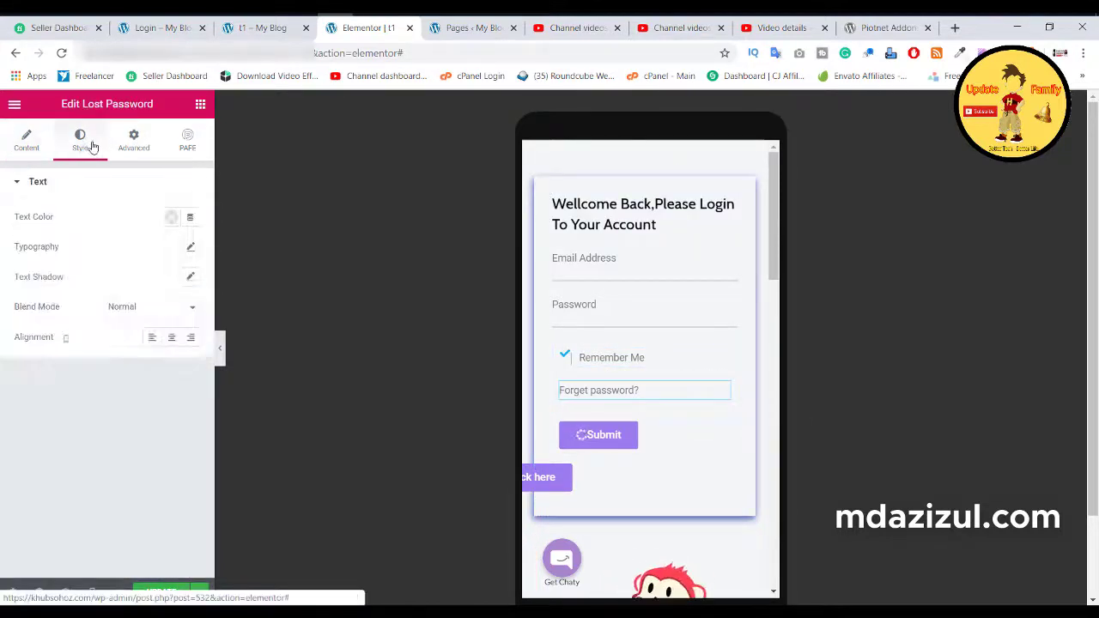
click(192, 340)
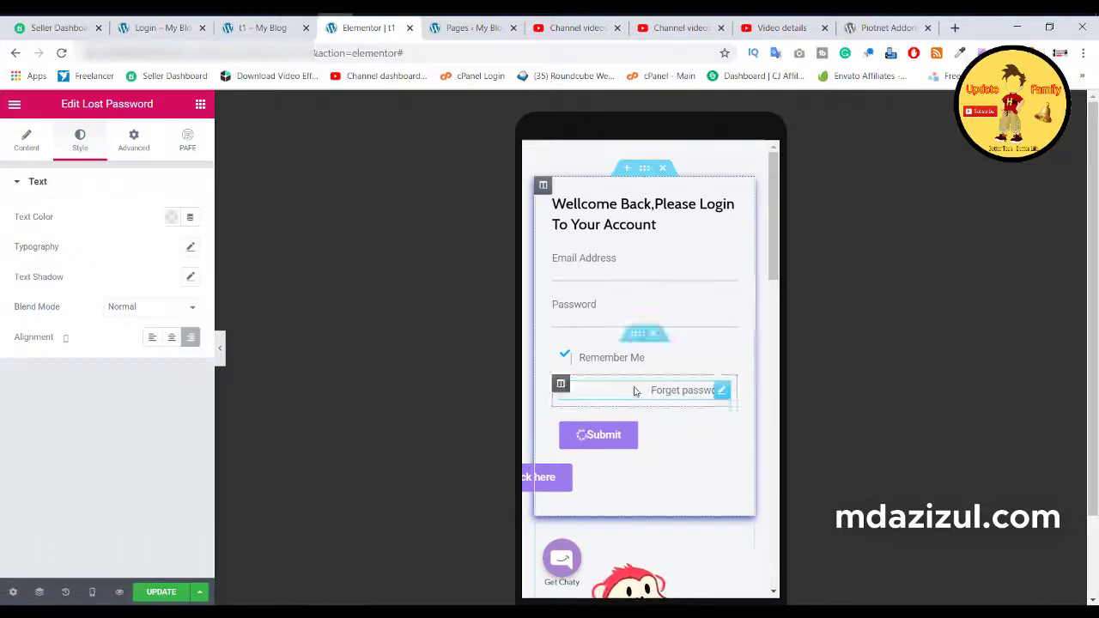
- Right-align the second button, now labelled Register, then select the Submit button
click(666, 475)
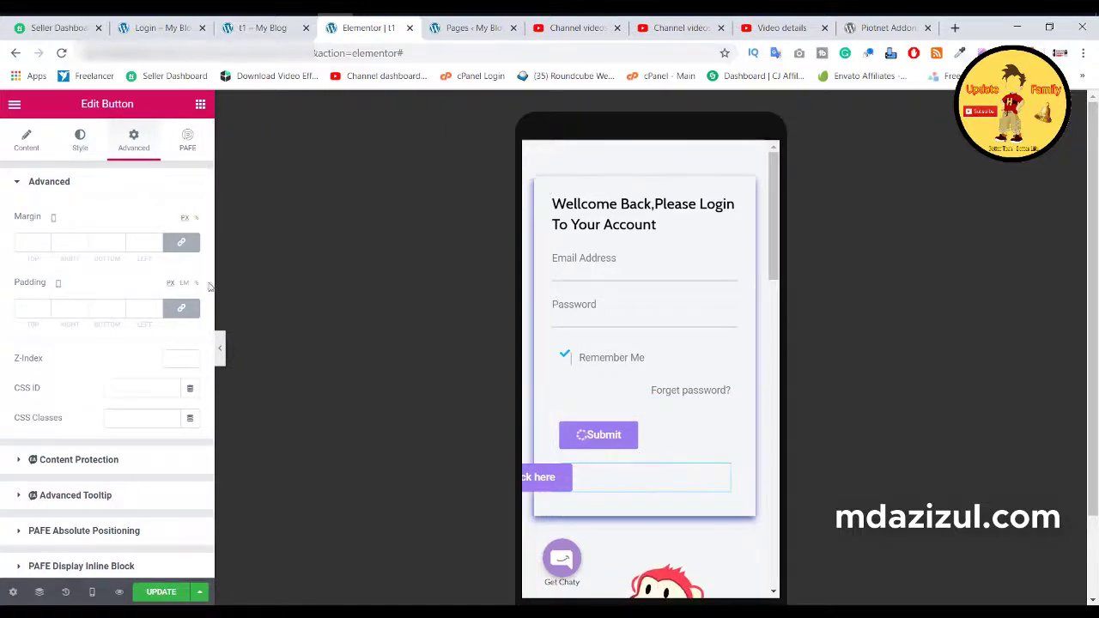
click(40, 142)
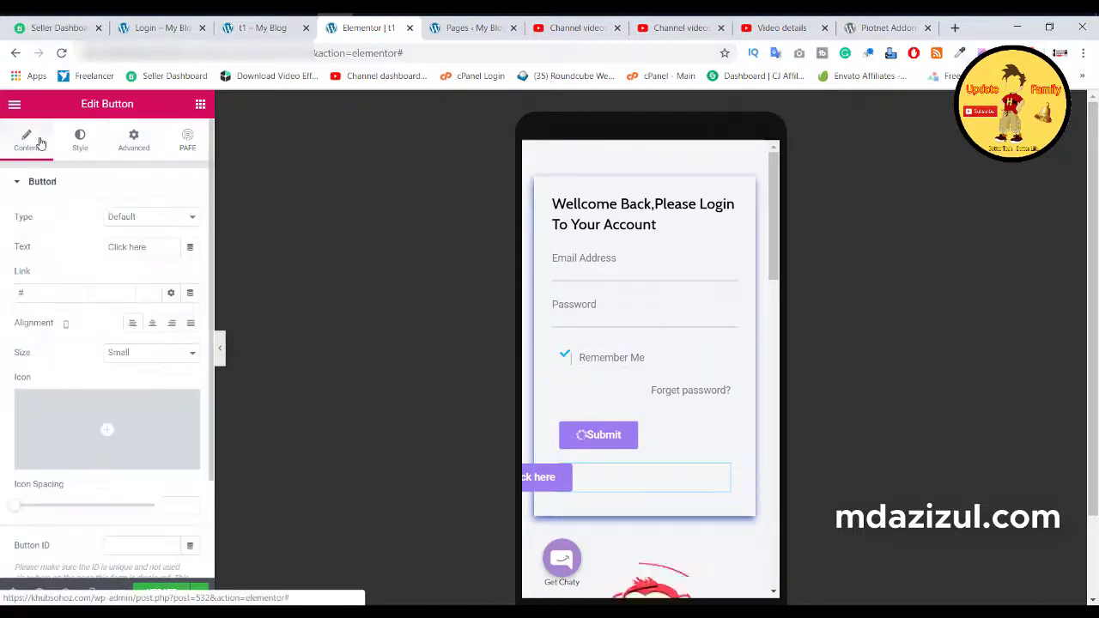
click(176, 325)
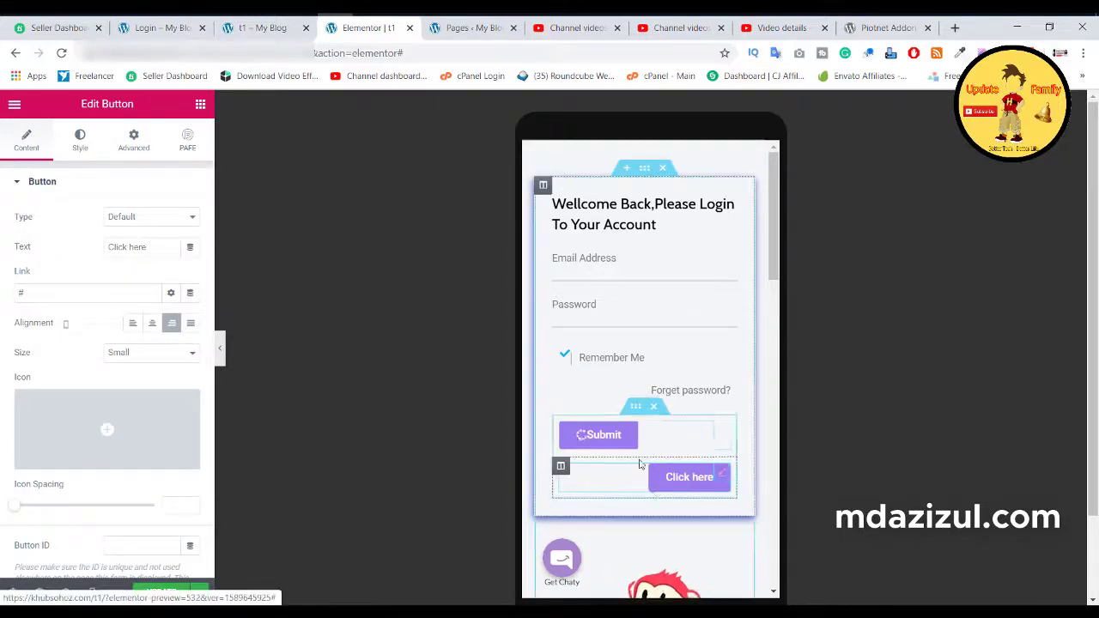
click(636, 407)
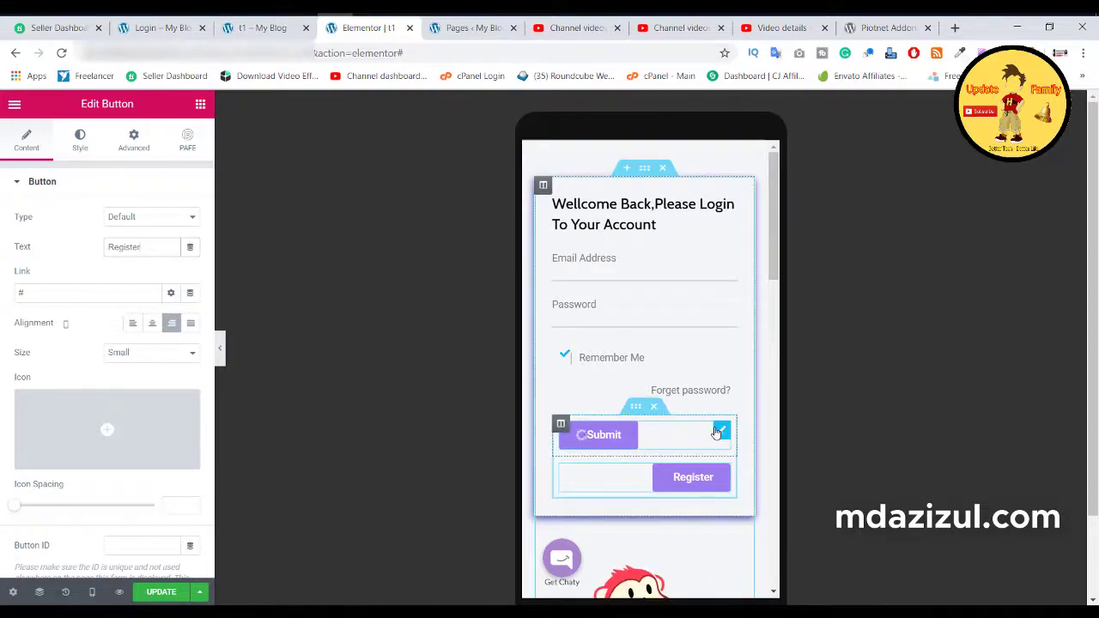
click(598, 435)
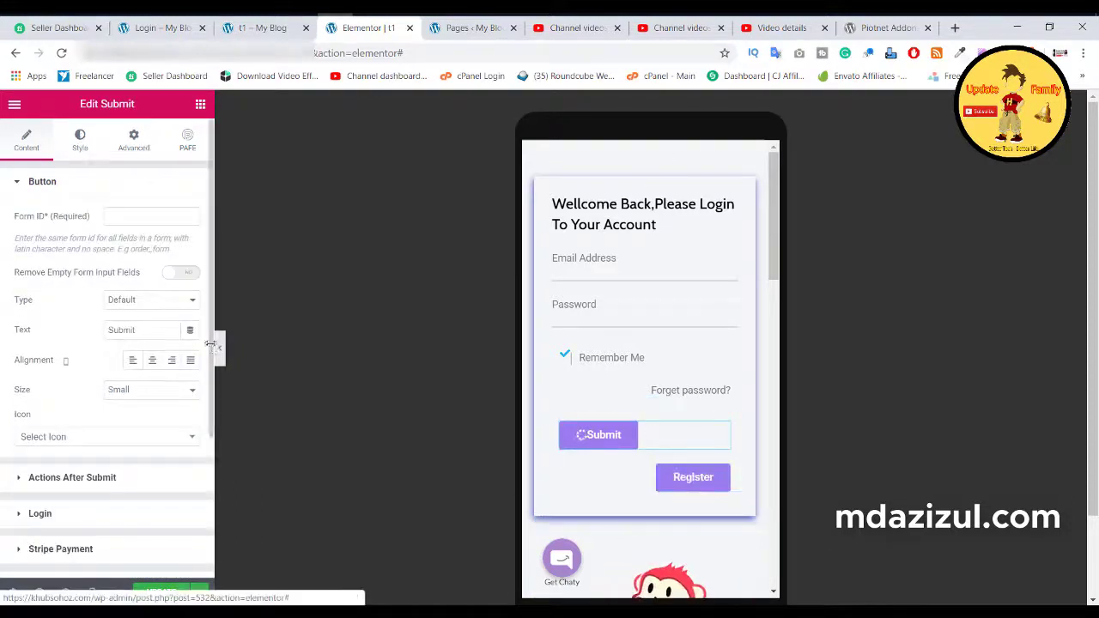
- Enable box shadow on the Submit and Register buttons, then return to Desktop preview
click(80, 140)
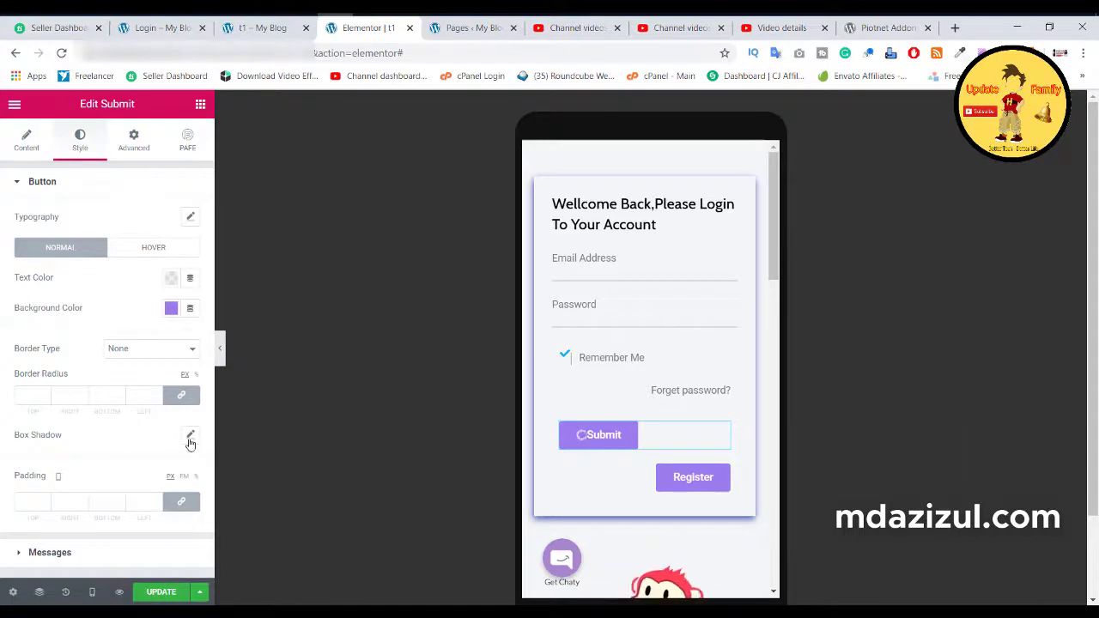
click(191, 438)
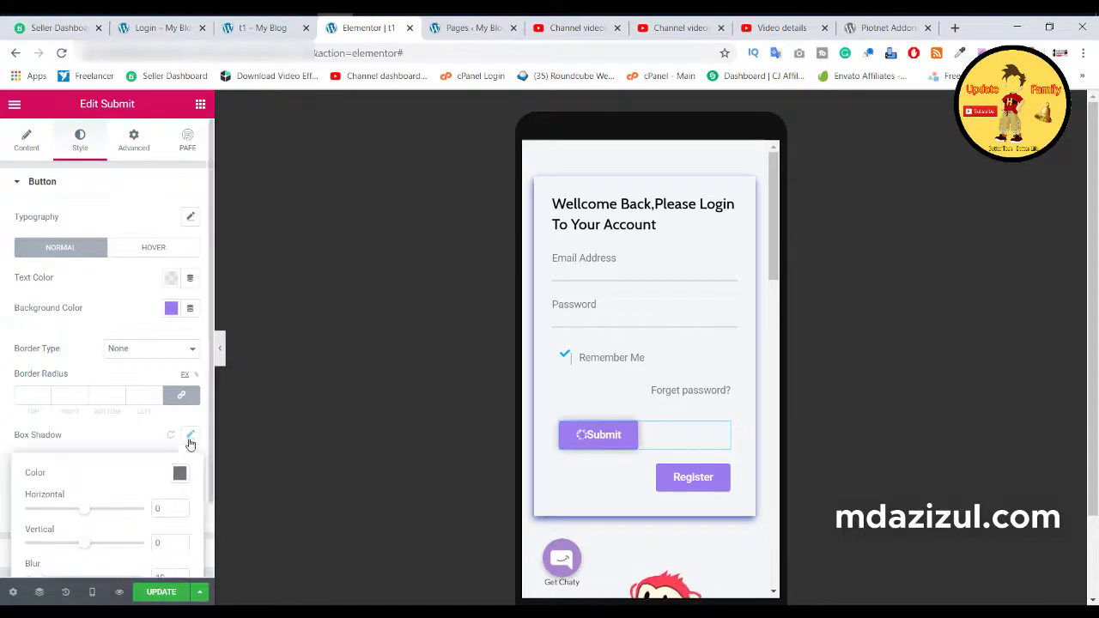
click(724, 476)
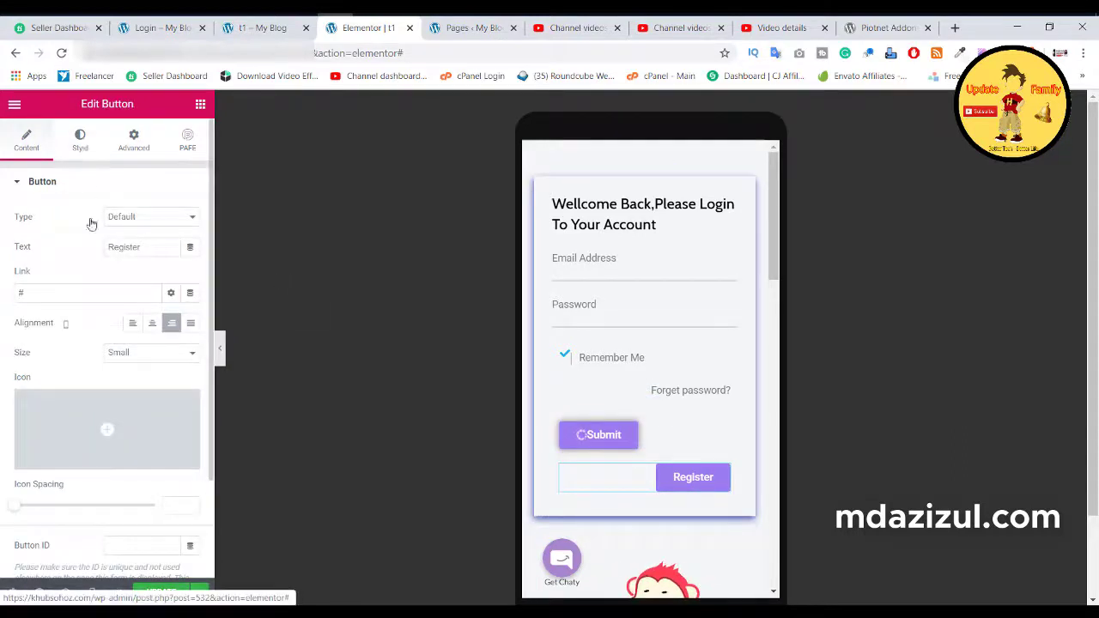
click(80, 140)
scroll(165, 428, down, 2)
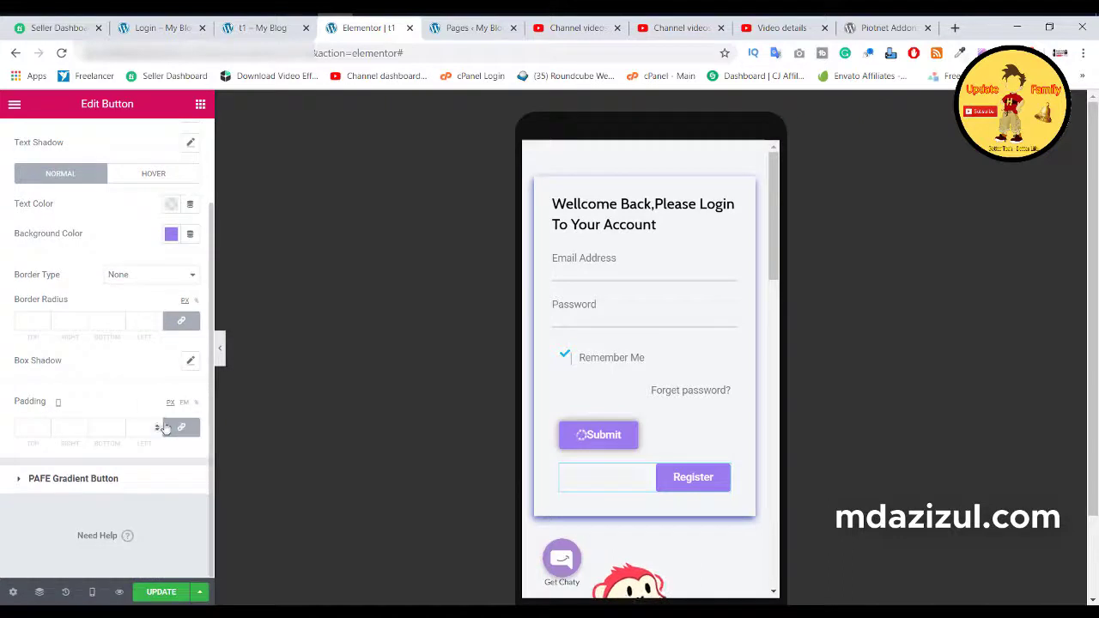
click(190, 361)
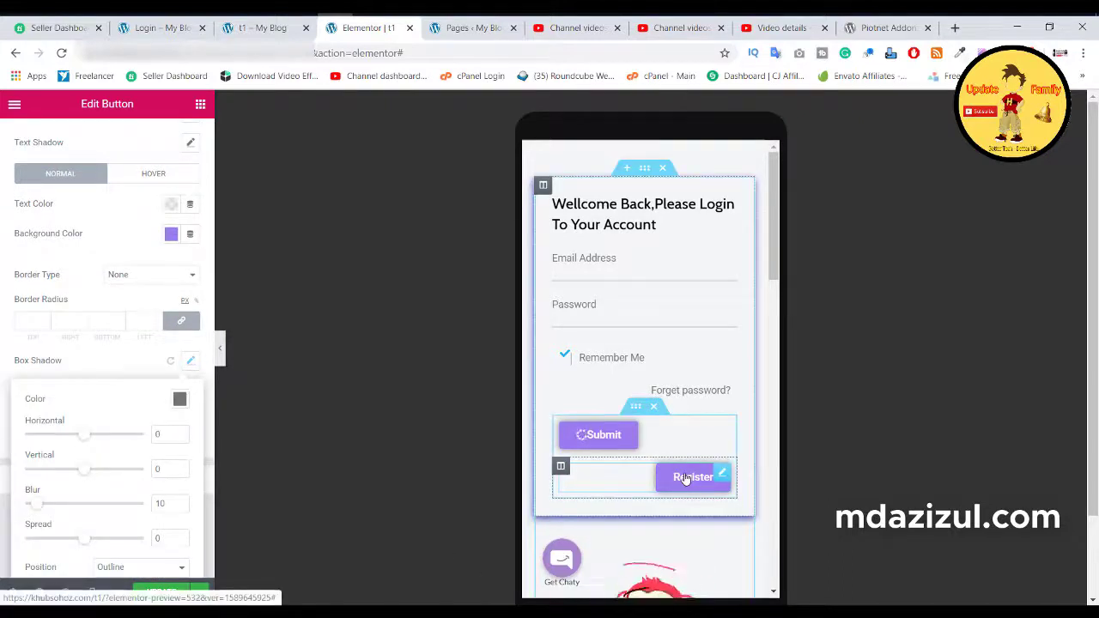
scroll(602, 421, down, 2)
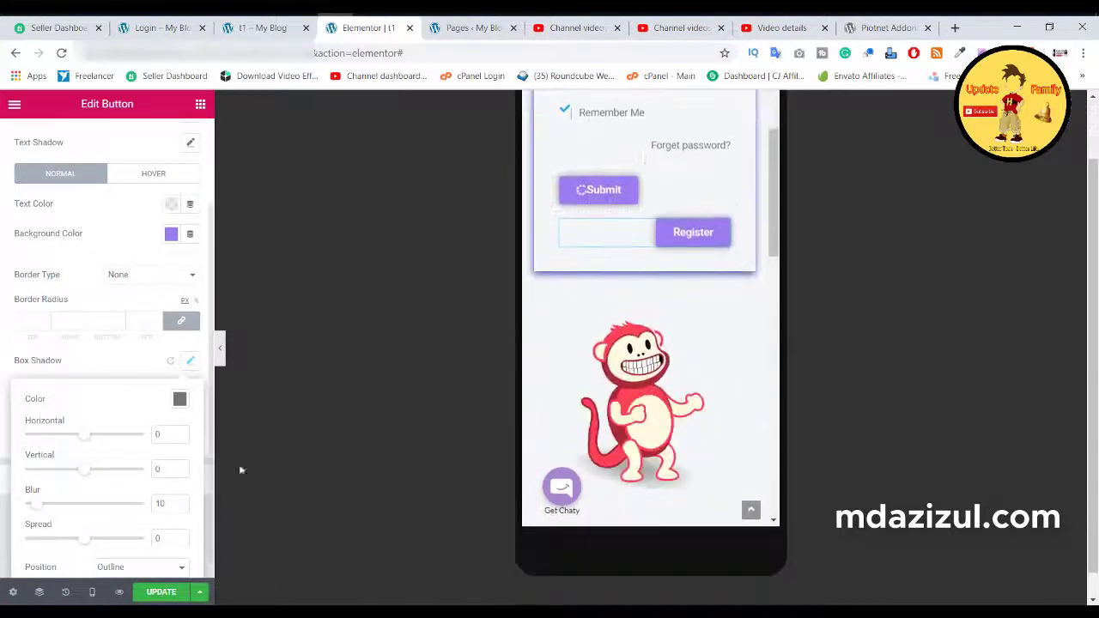
click(92, 592)
click(112, 506)
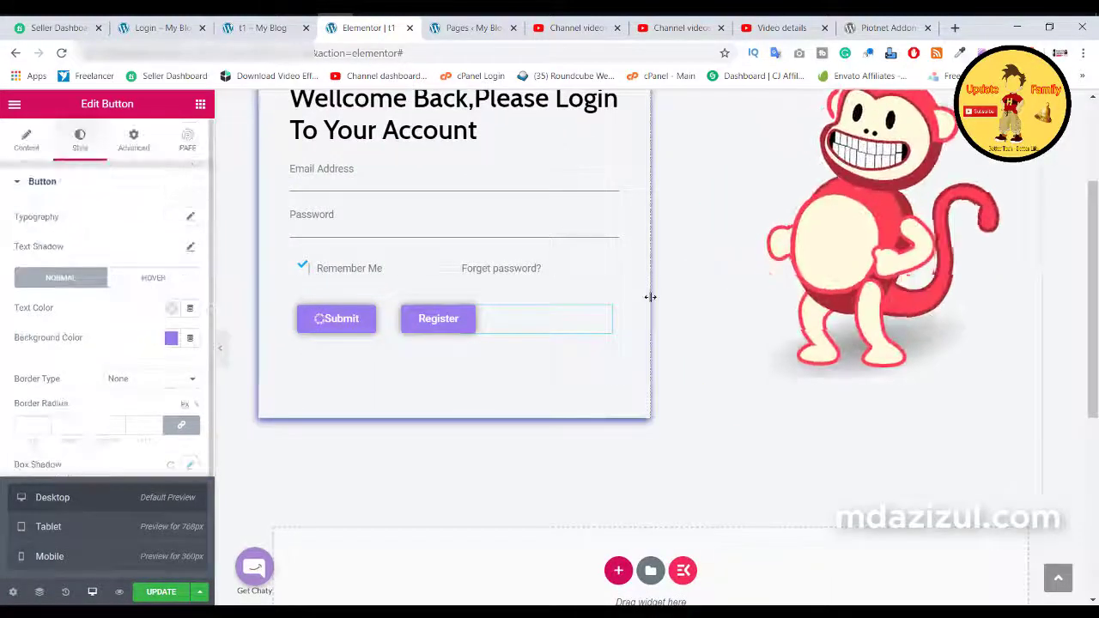
- Set the login column's entrance animation to Fade In Left, then select the monkey column
scroll(650, 297, up, 2)
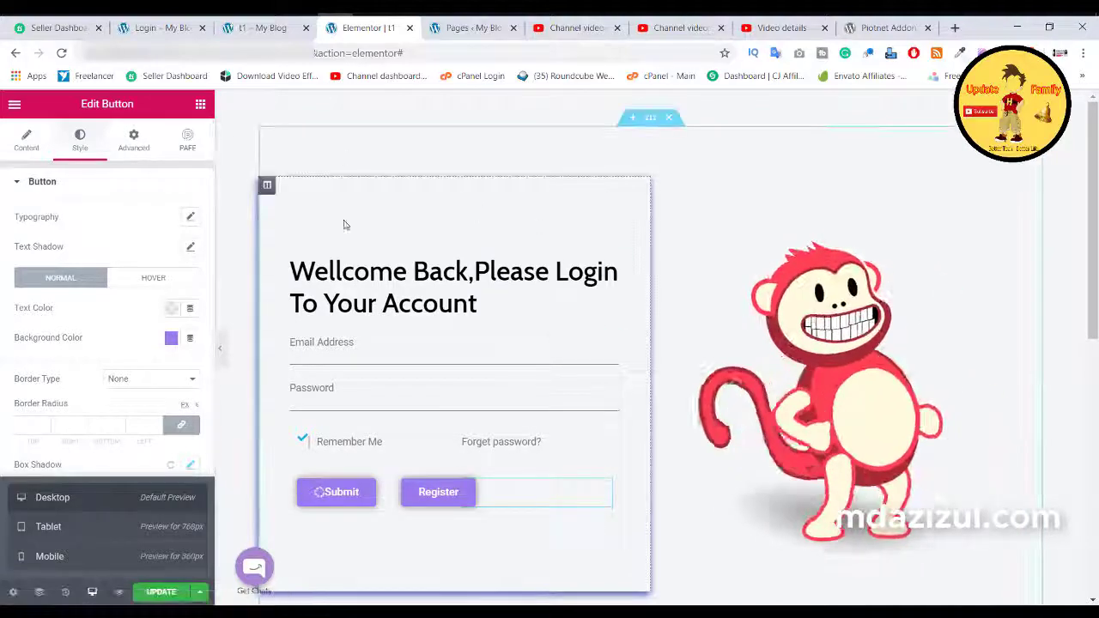
click(269, 186)
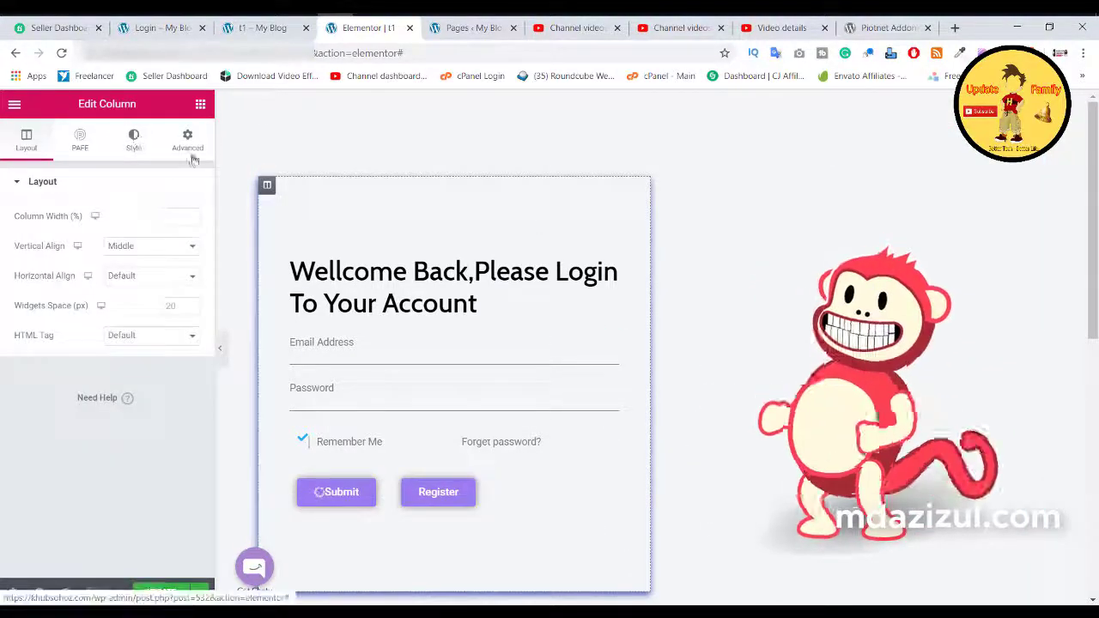
click(189, 146)
scroll(69, 412, down, 2)
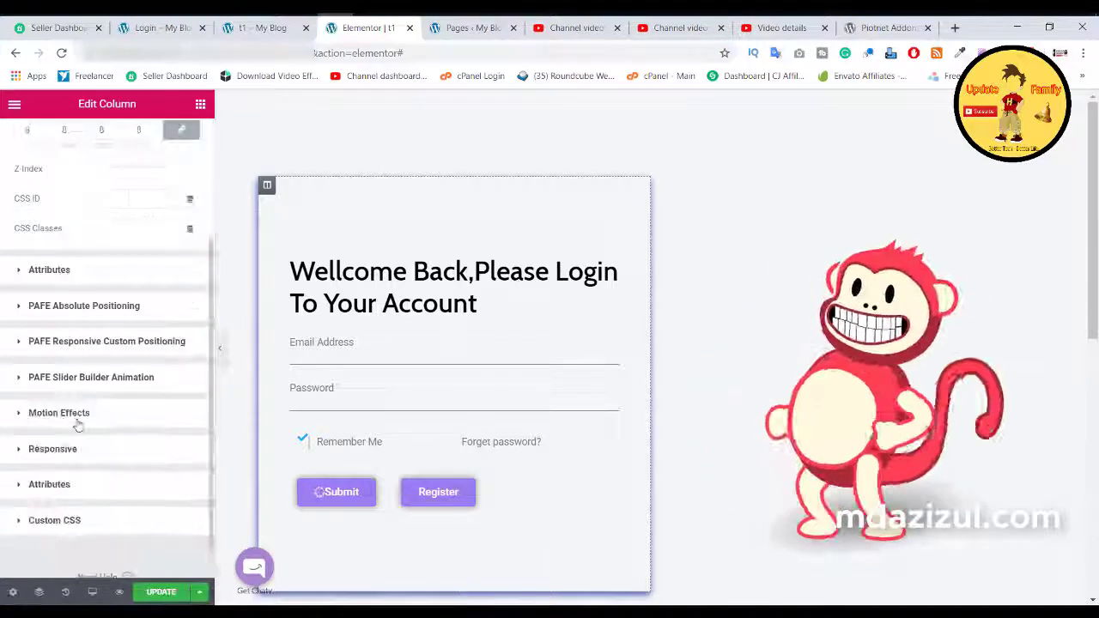
click(73, 413)
scroll(96, 373, down, 1)
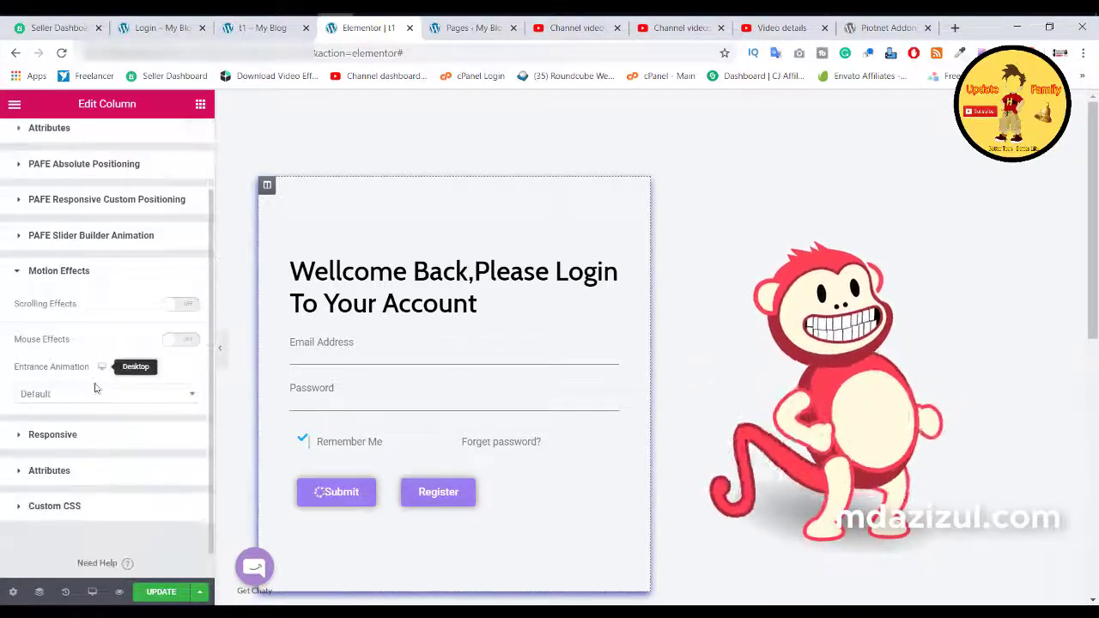
click(67, 393)
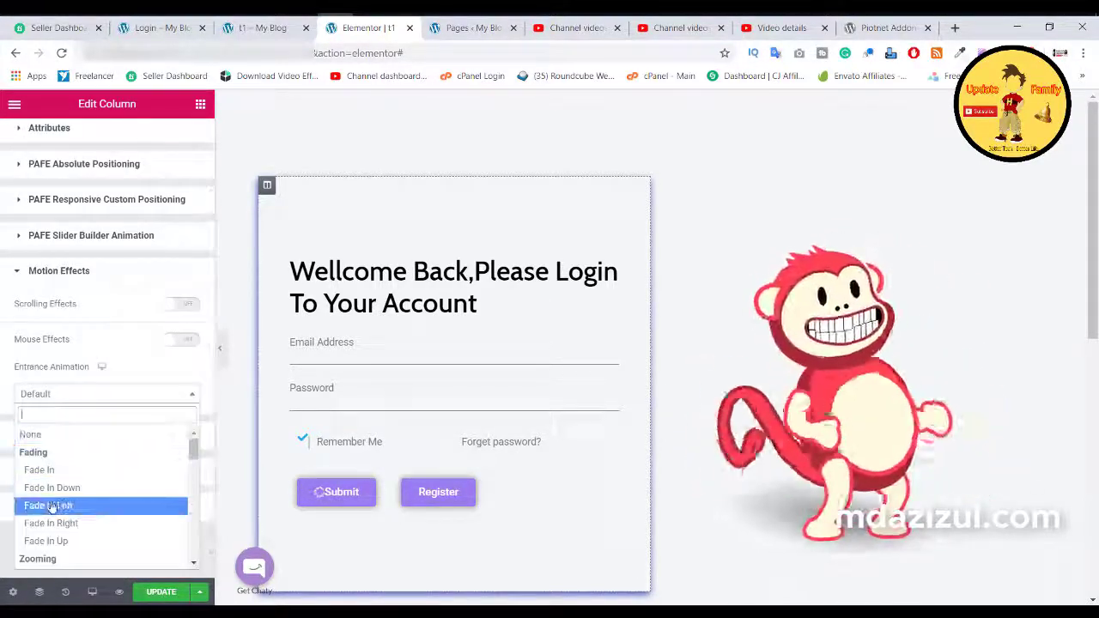
click(53, 506)
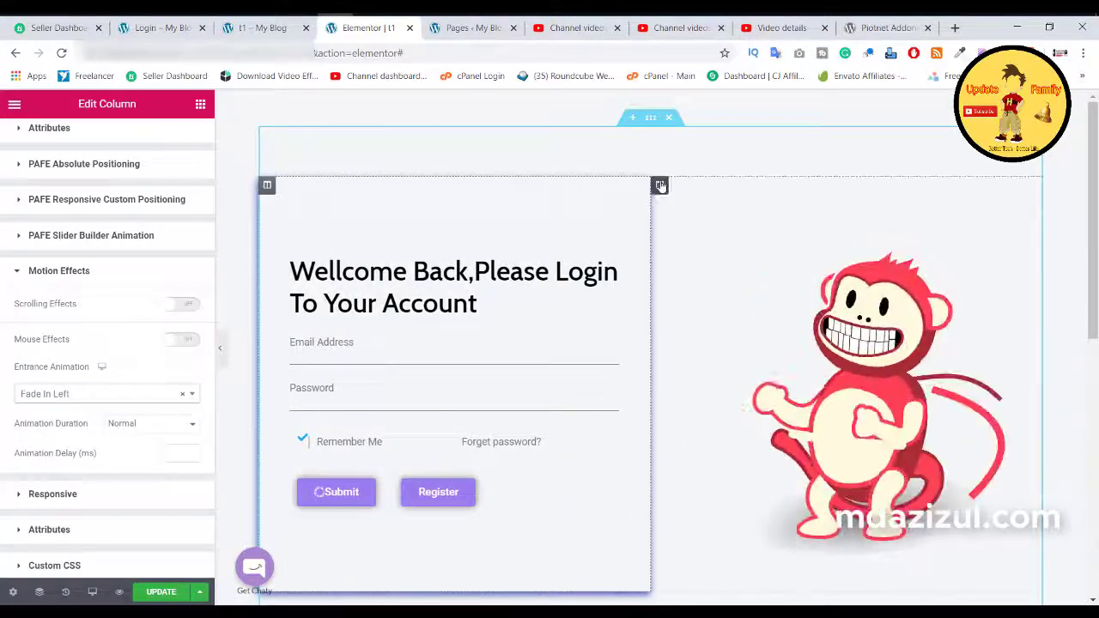
click(658, 186)
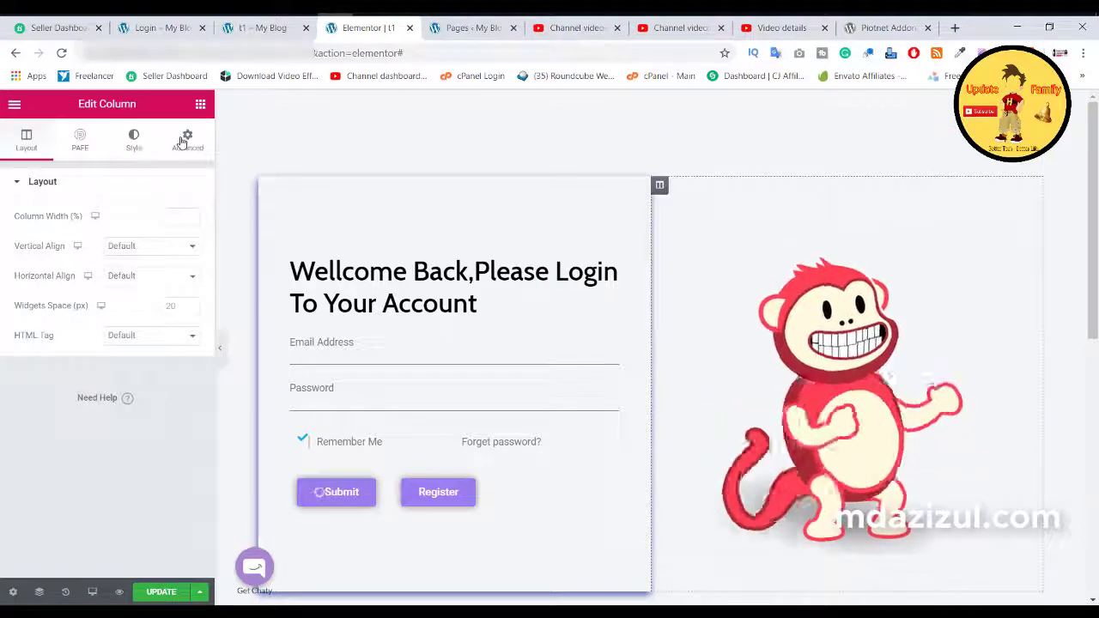
- Give the monkey column a Fade In Right entrance animation, save, and view the live login page
click(184, 142)
scroll(115, 341, down, 3)
click(80, 383)
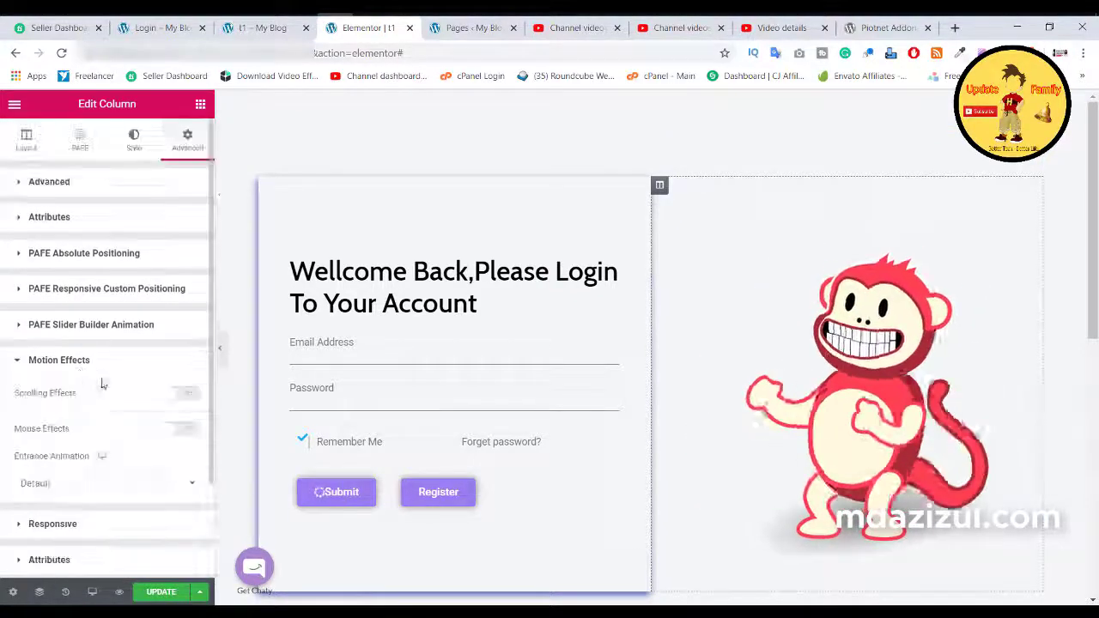
scroll(105, 411, down, 2)
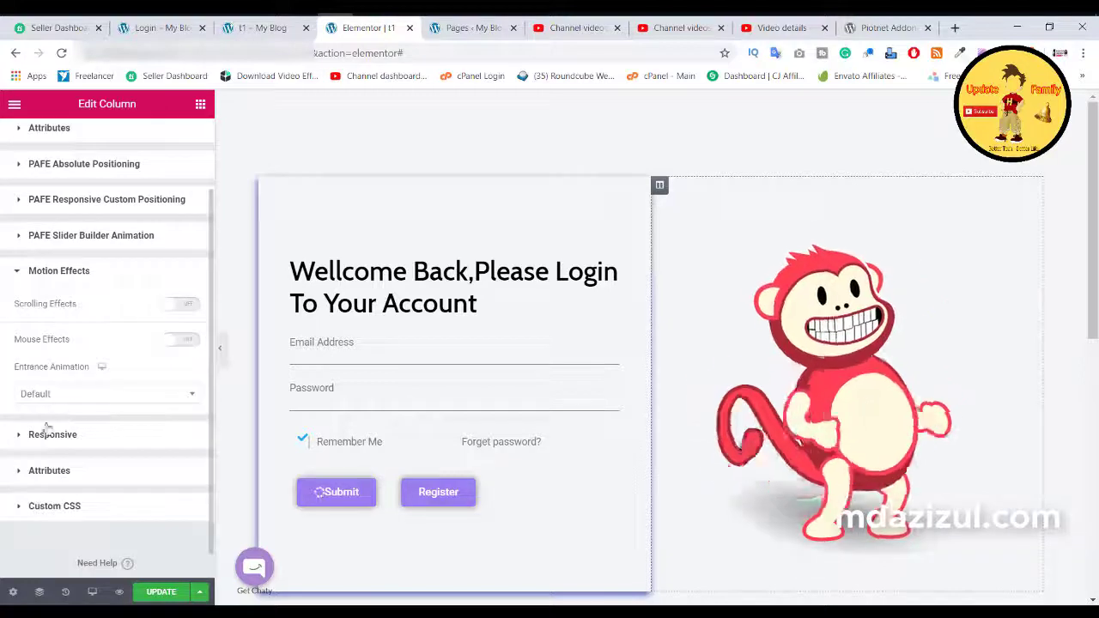
click(88, 395)
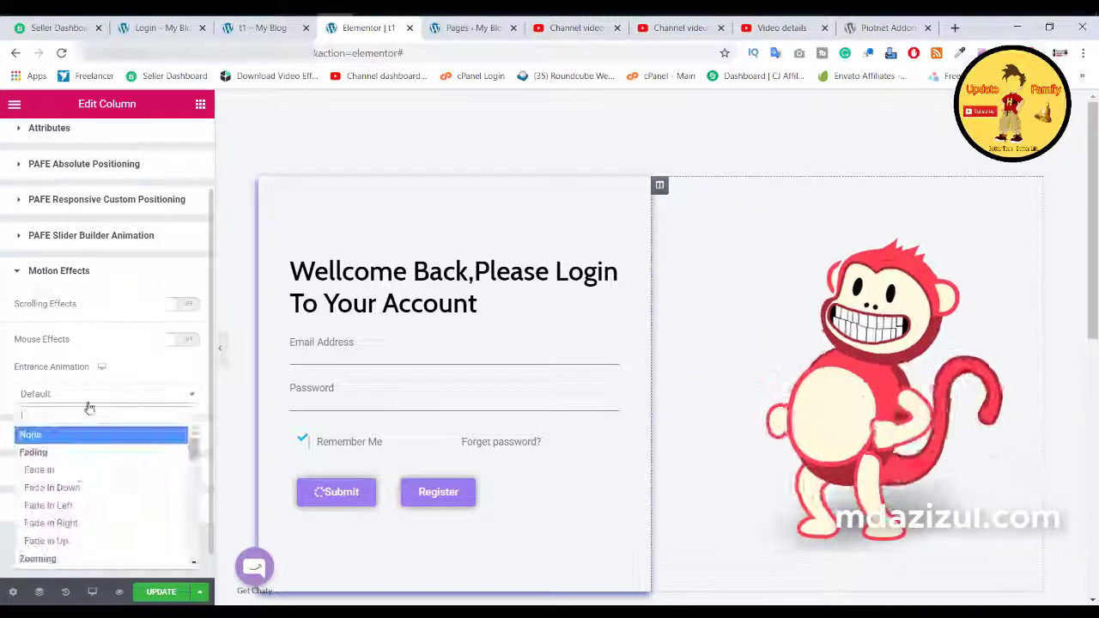
click(67, 522)
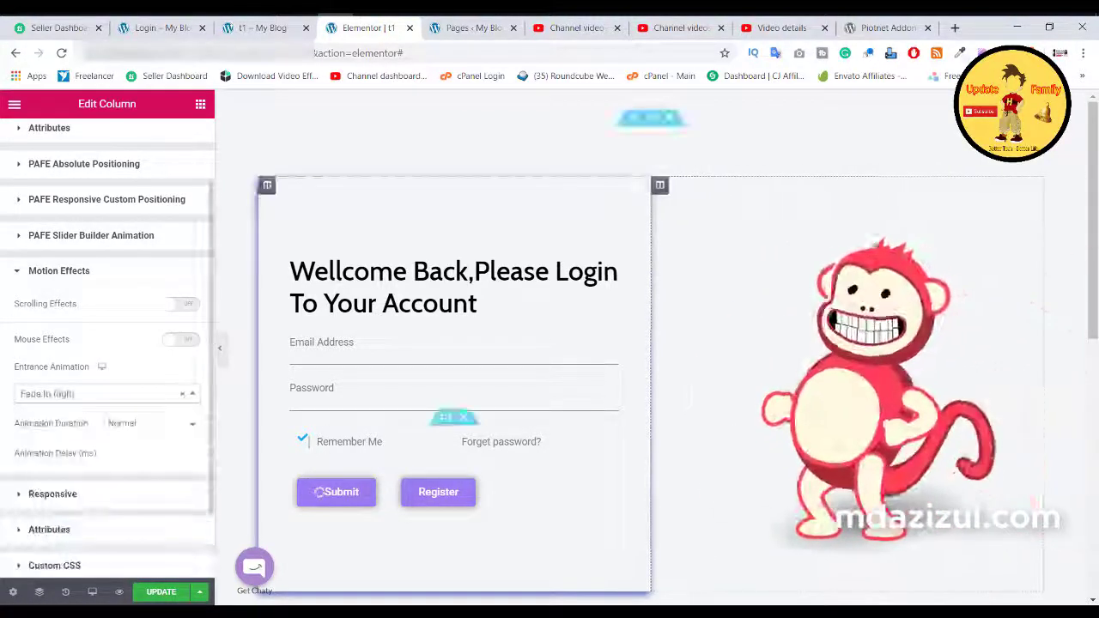
click(159, 592)
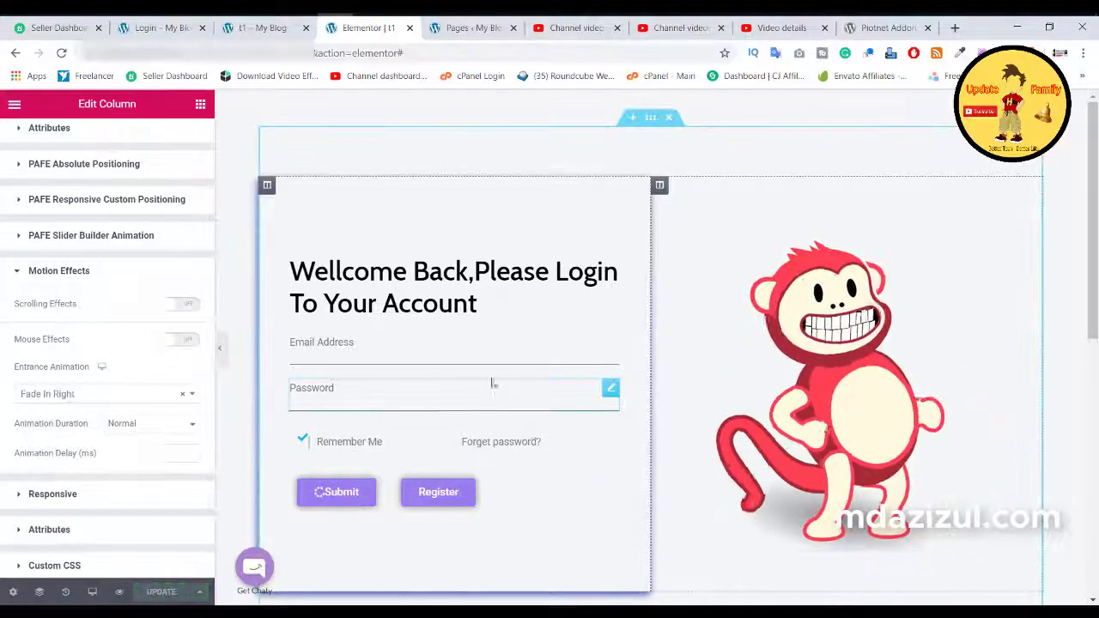
click(283, 29)
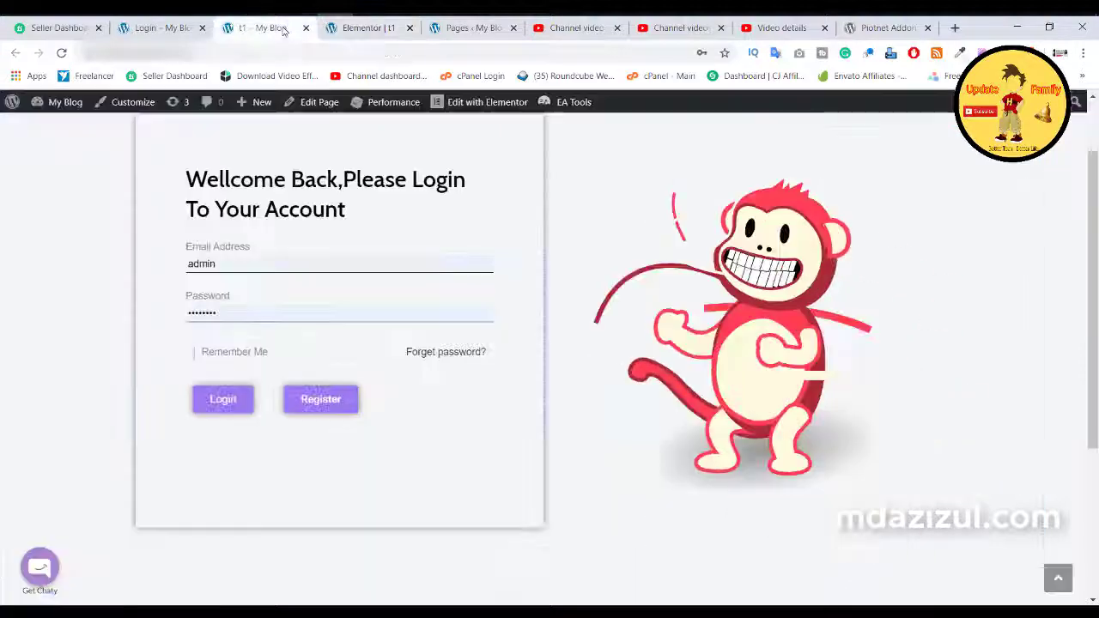
- Reload the live login page to replay the entrance animations, then go back to the Elementor editor
click(62, 54)
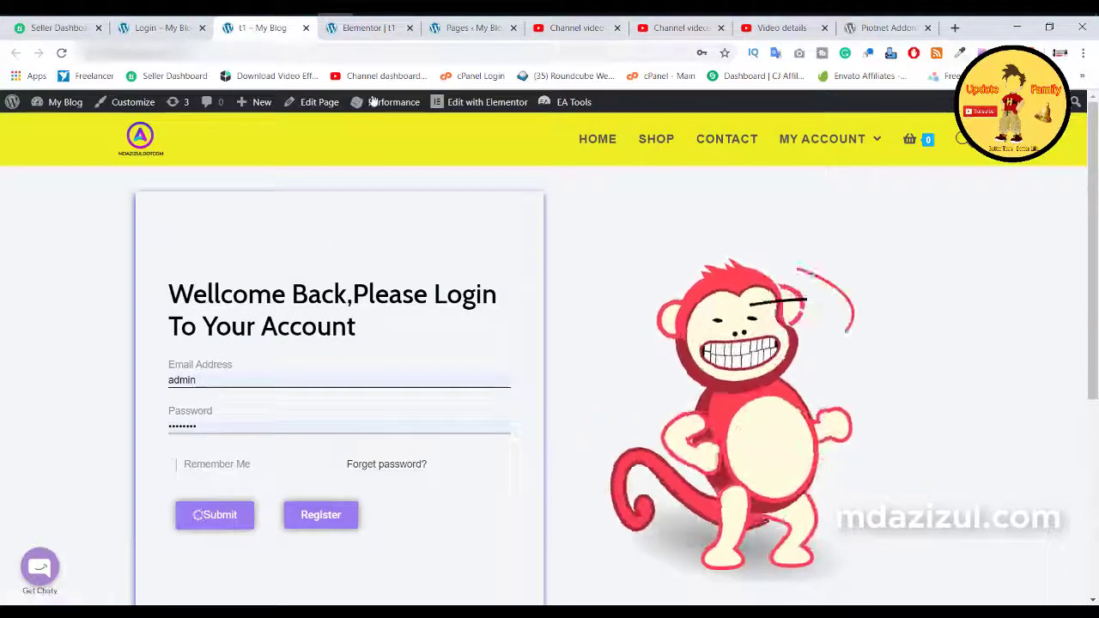
click(365, 28)
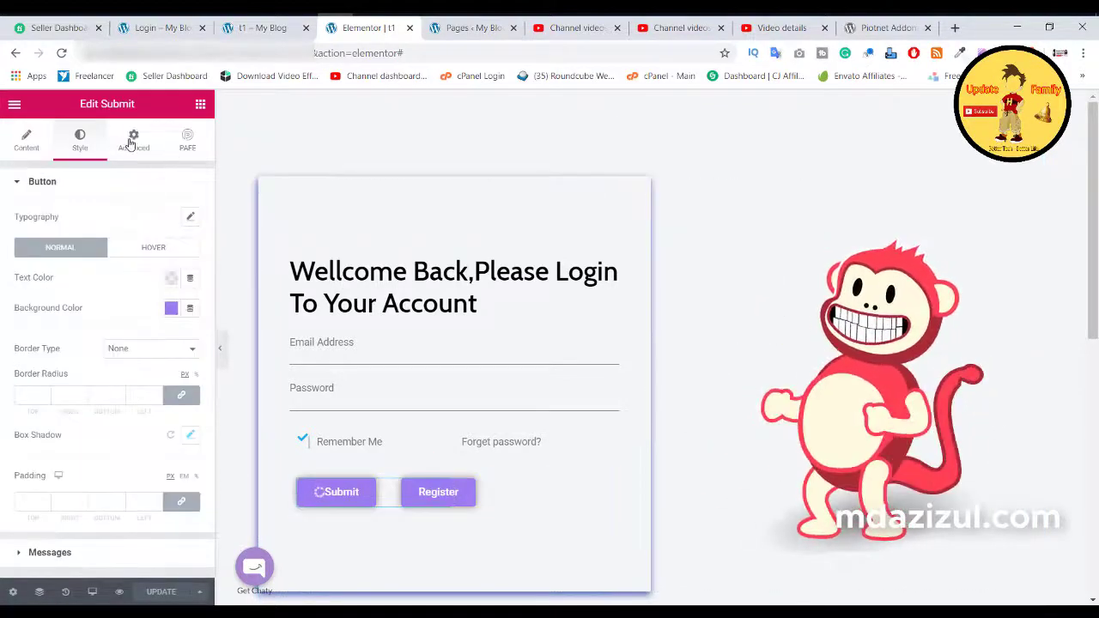
- Set the Submit button's entrance animation to Fade In Left
click(130, 144)
scroll(128, 369, down, 4)
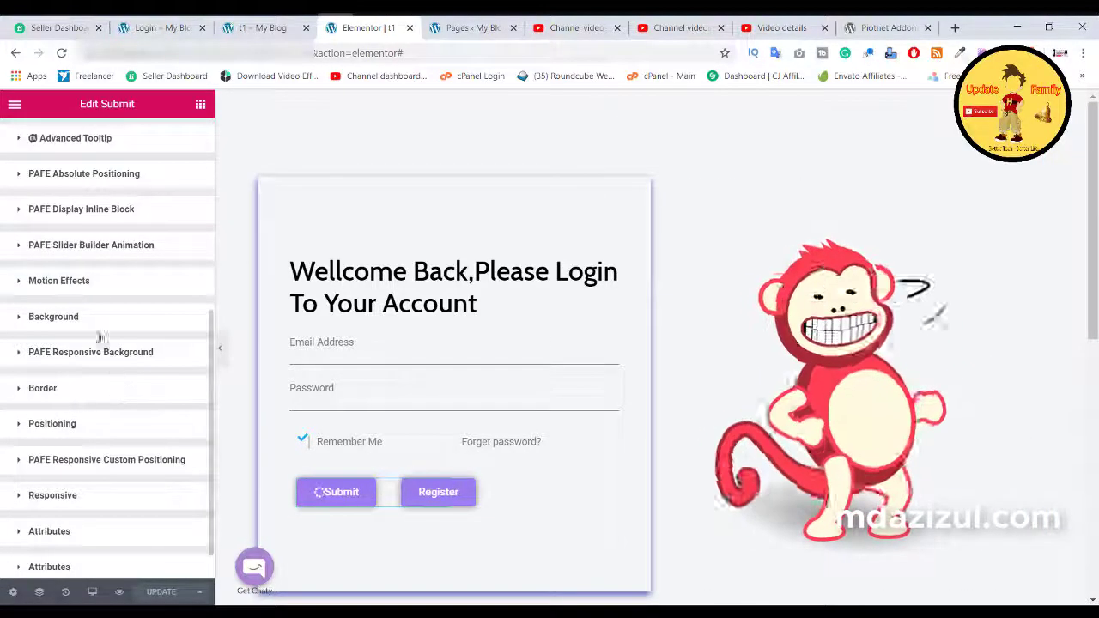
click(91, 284)
scroll(121, 404, down, 2)
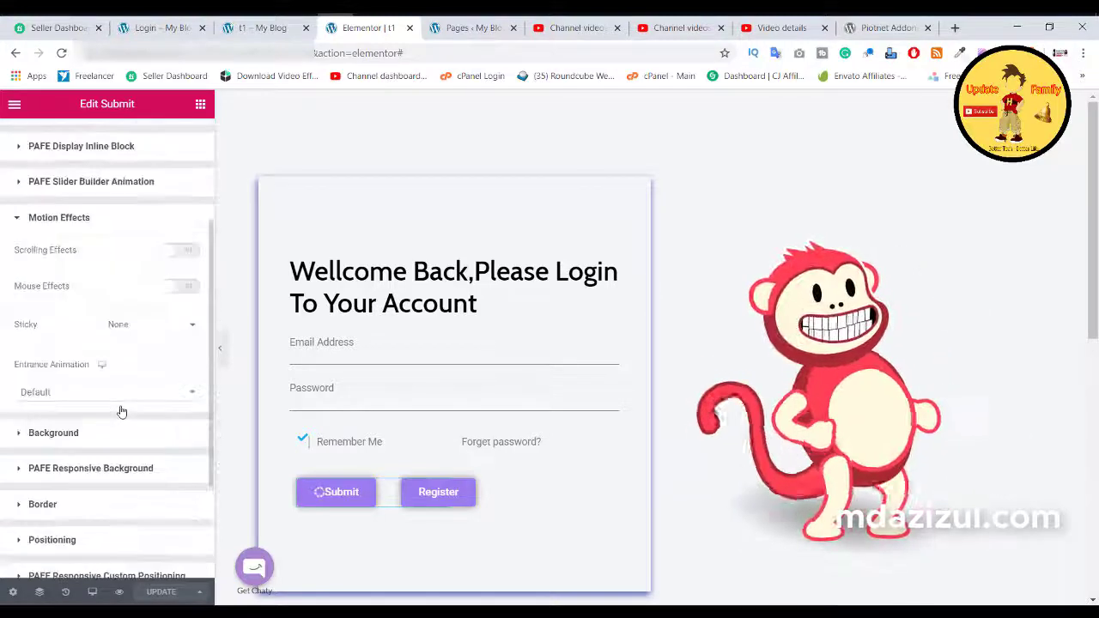
click(70, 392)
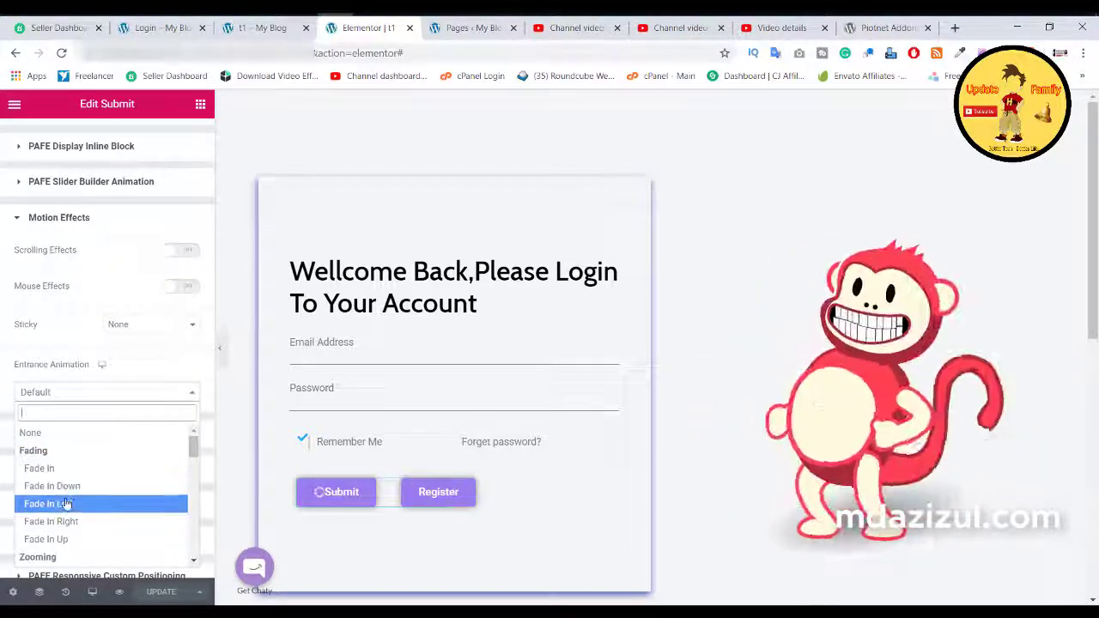
click(65, 504)
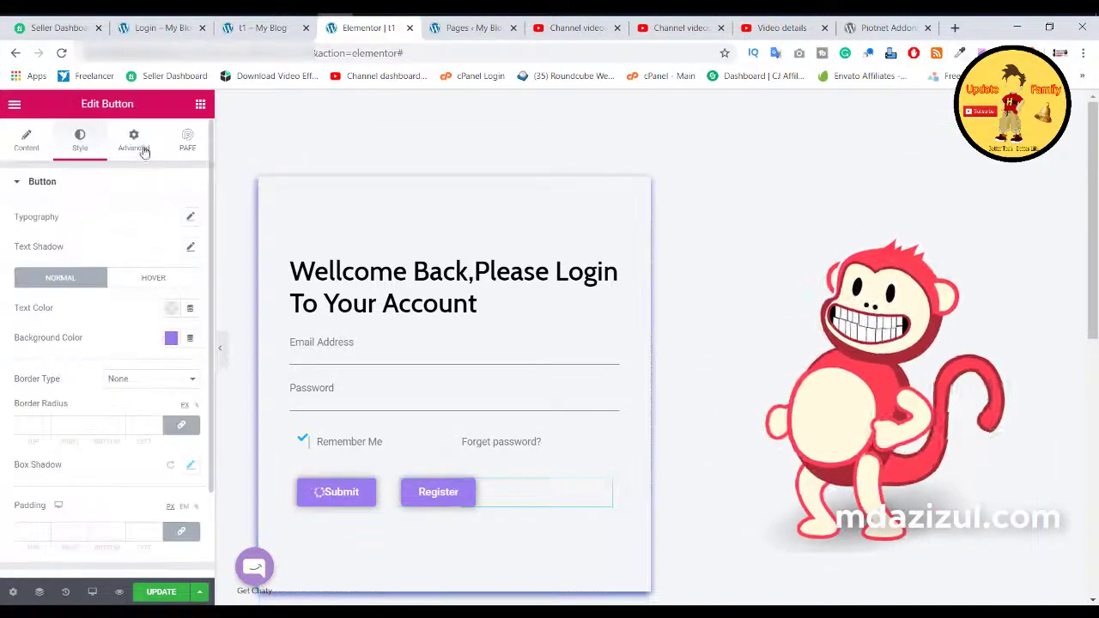
- Set the Register button's entrance animation to Fade In Right and save the page
click(137, 146)
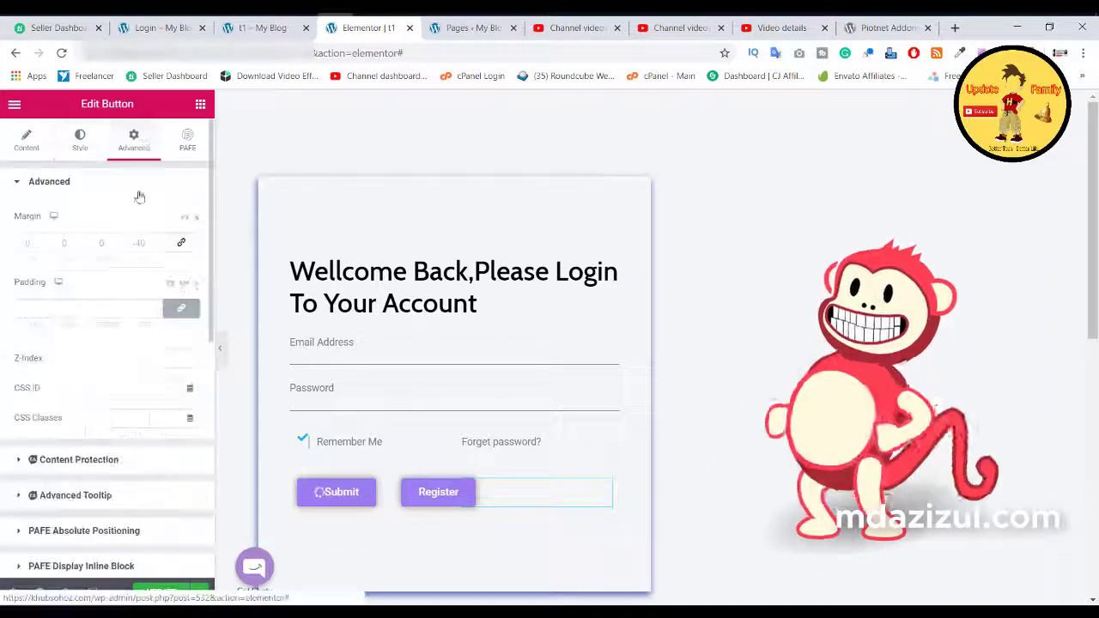
scroll(140, 307, down, 5)
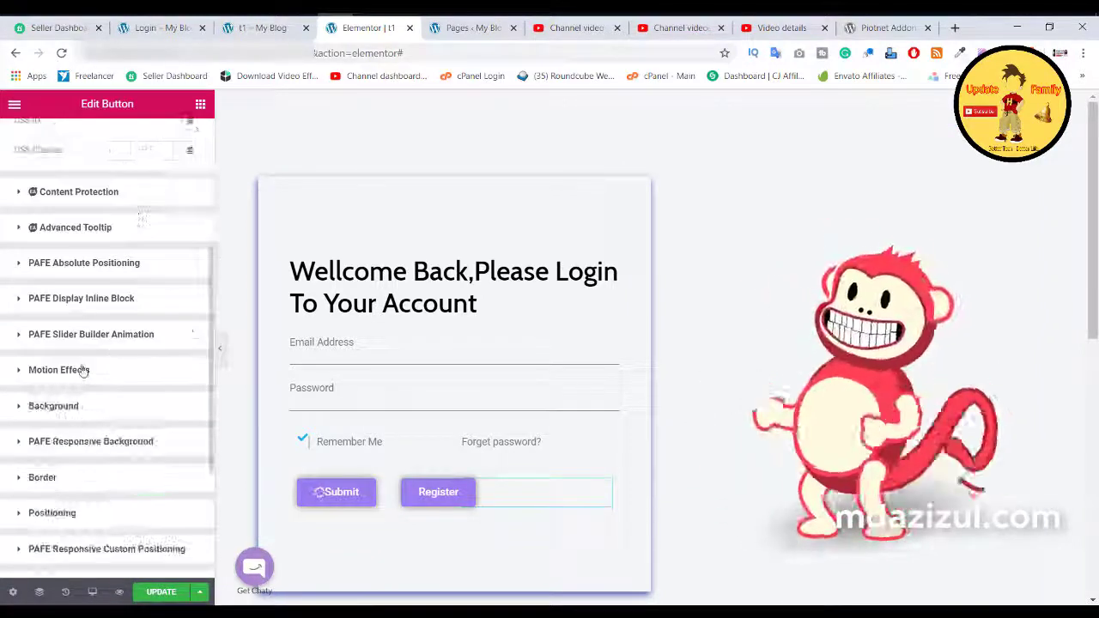
click(59, 370)
click(81, 306)
click(74, 431)
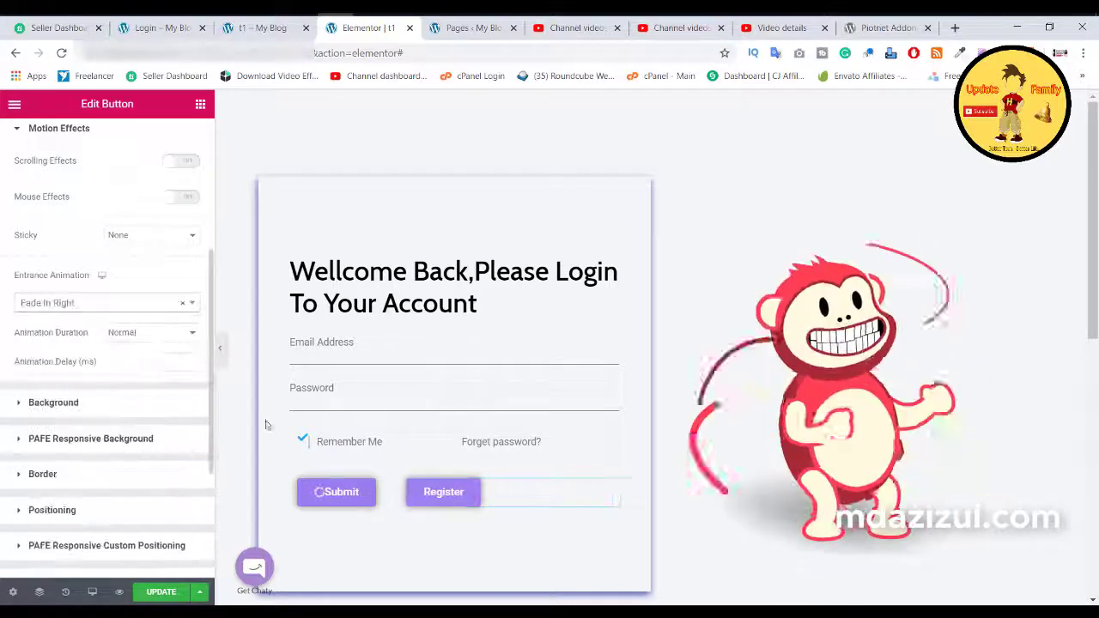
click(461, 283)
key(Return)
click(172, 592)
- Reload the live login page to check the Submit and Register entrances, then return to the editor
click(274, 28)
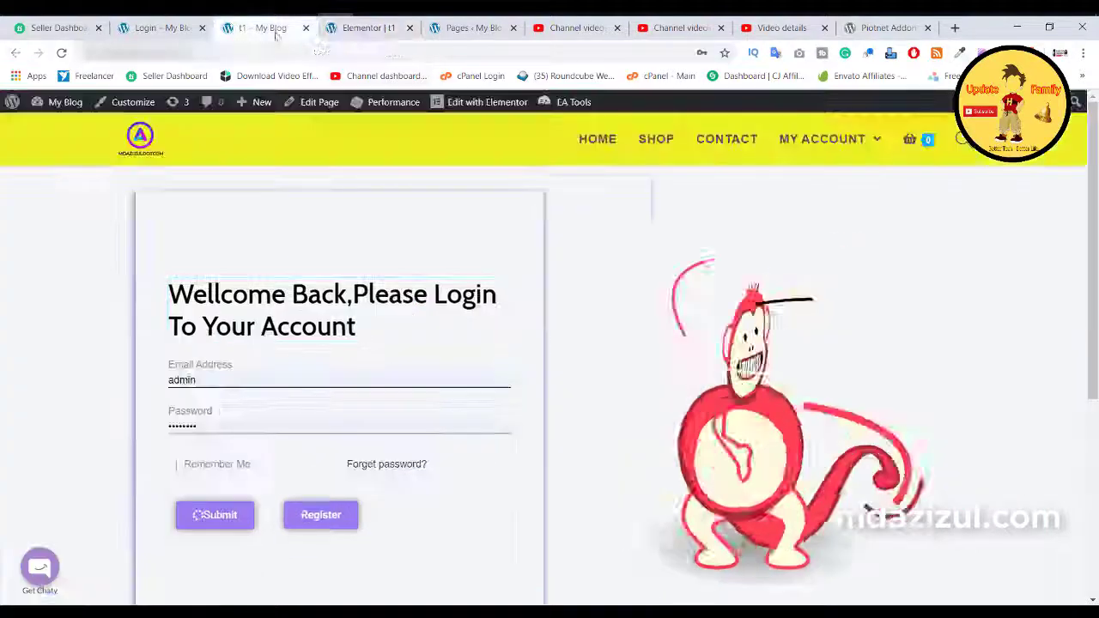
click(62, 53)
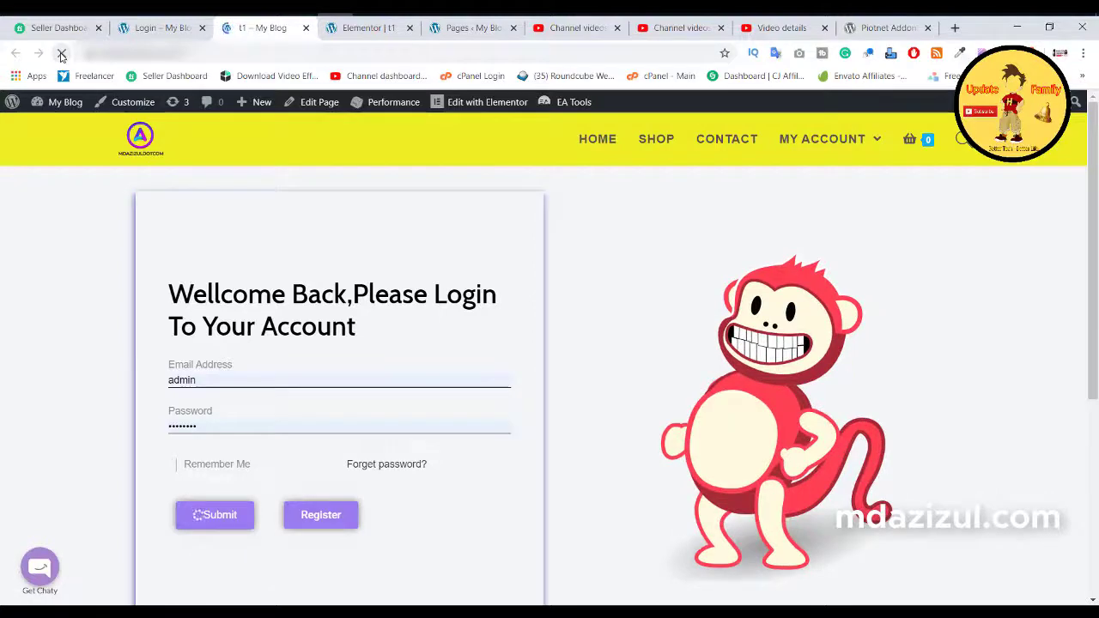
scroll(435, 256, down, 2)
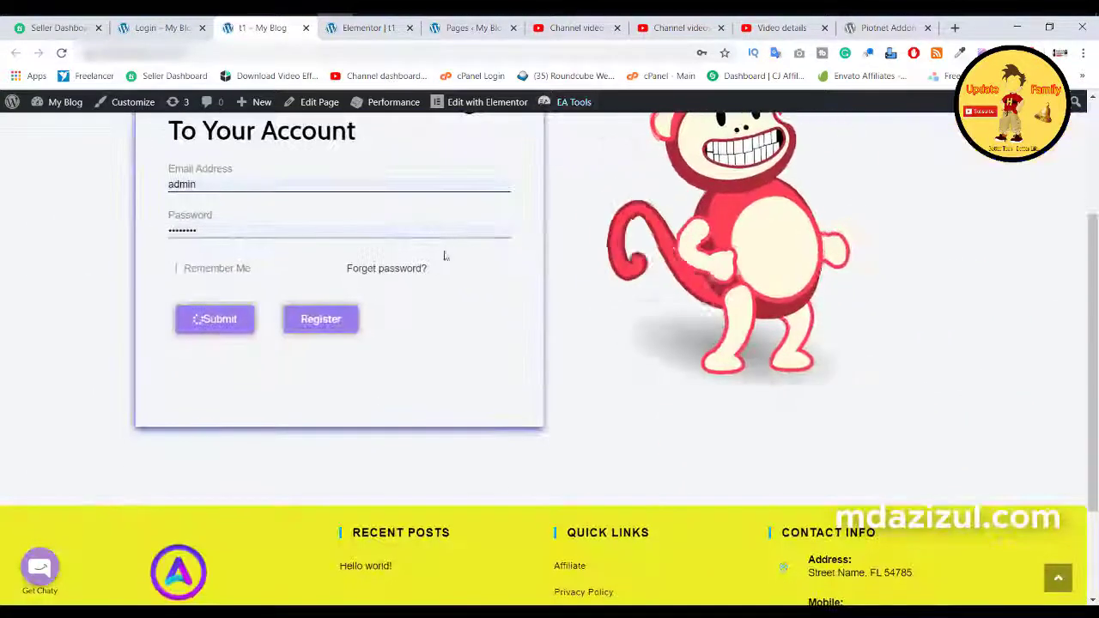
click(378, 27)
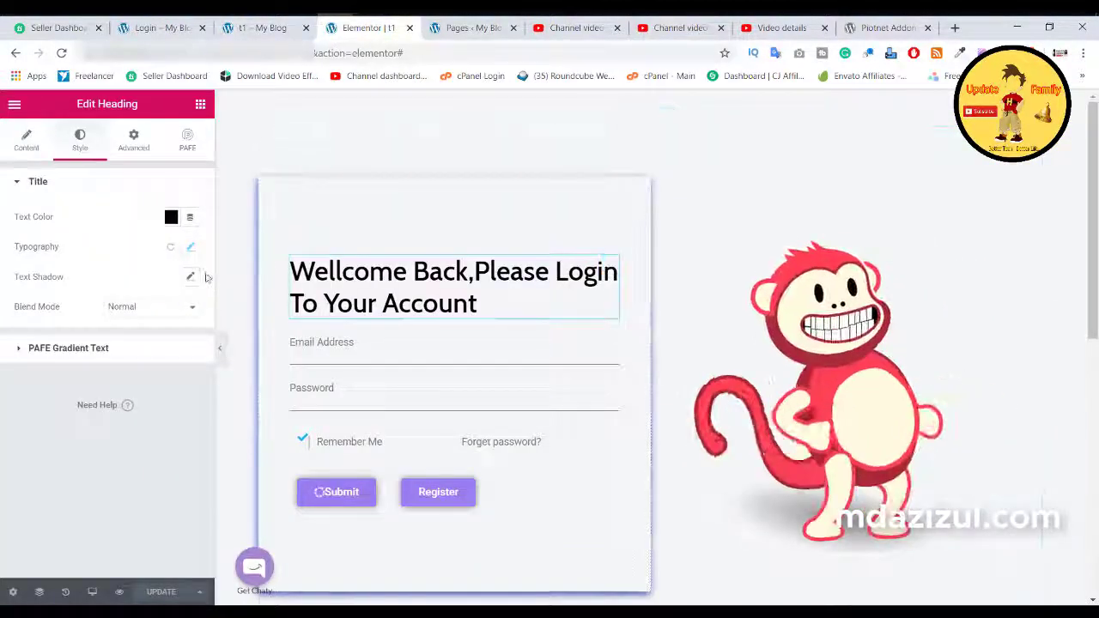
- Switch on Mouse Effects for the welcome heading with a 3D Tilt in Direct direction, speed 4
click(136, 140)
scroll(150, 310, down, 3)
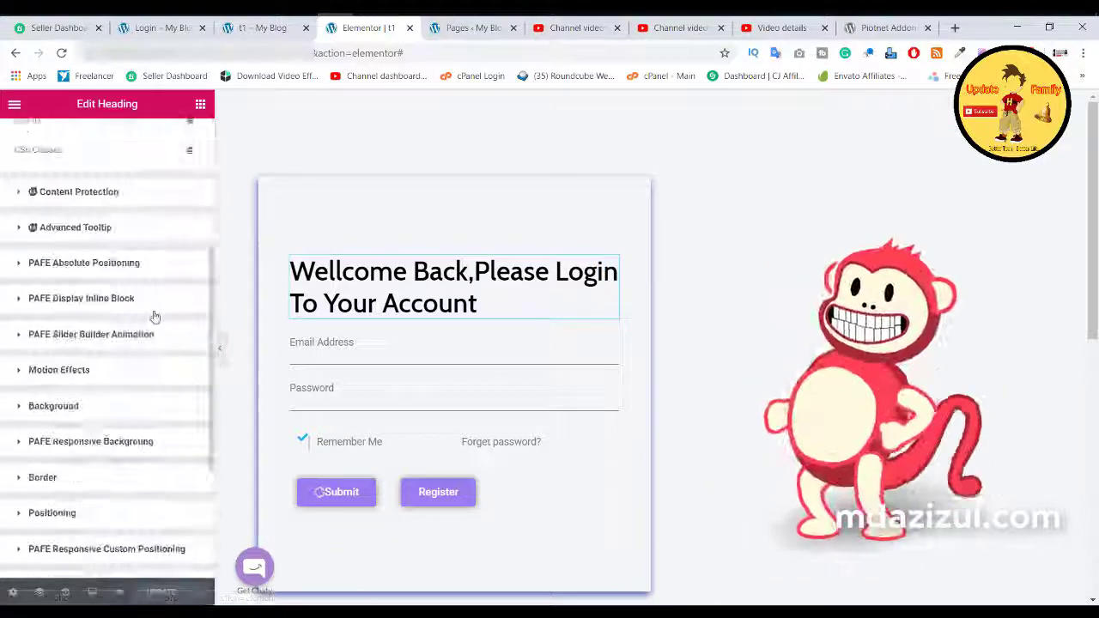
click(96, 376)
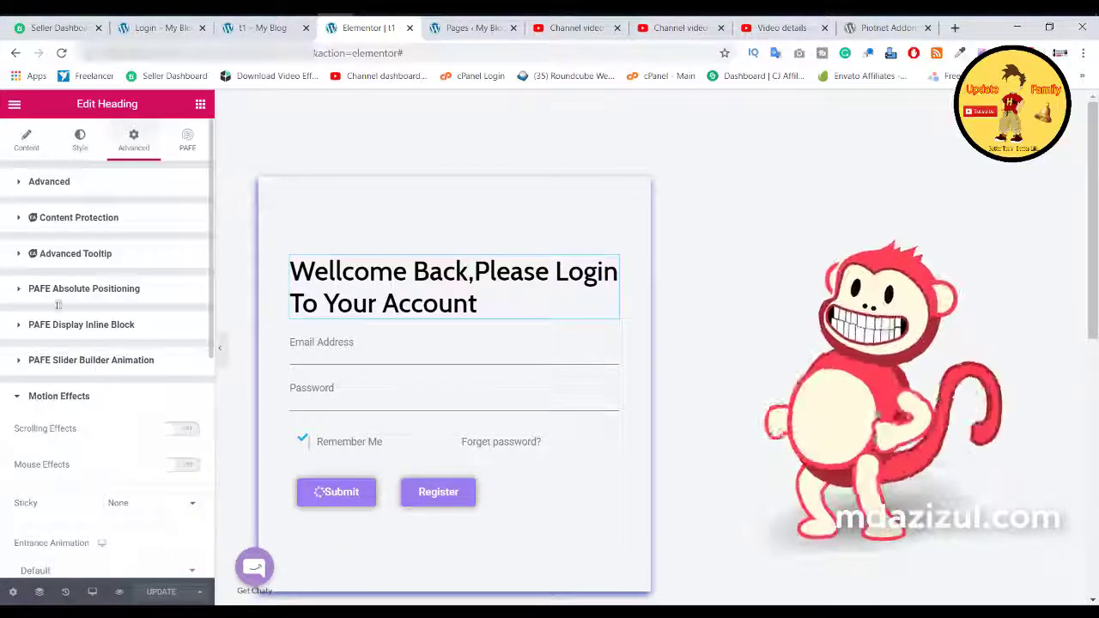
scroll(108, 380, down, 1)
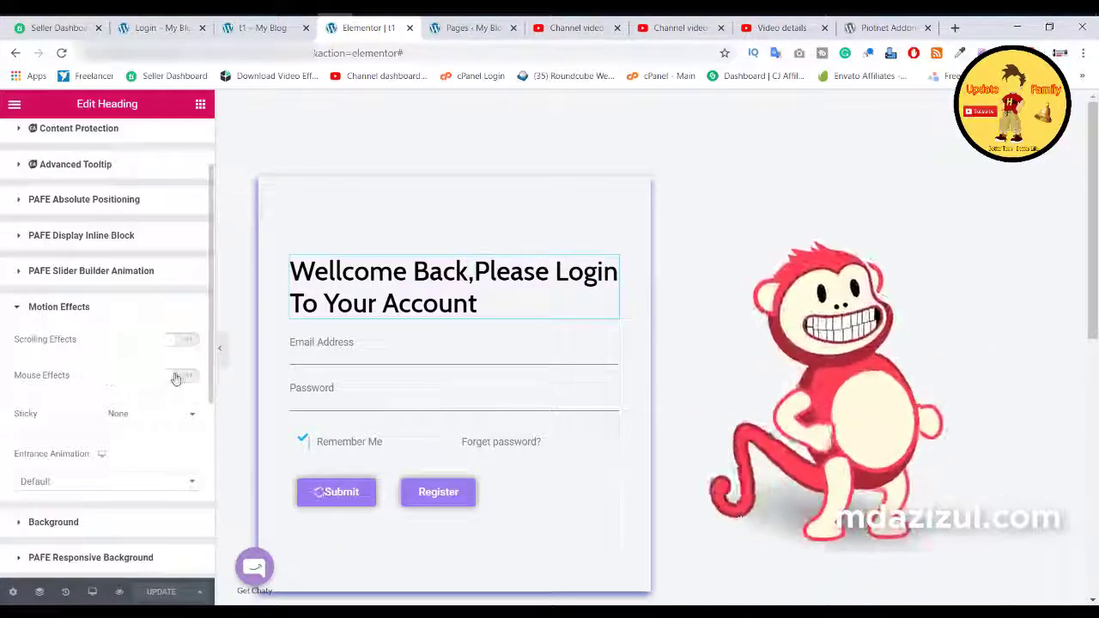
click(181, 375)
click(189, 434)
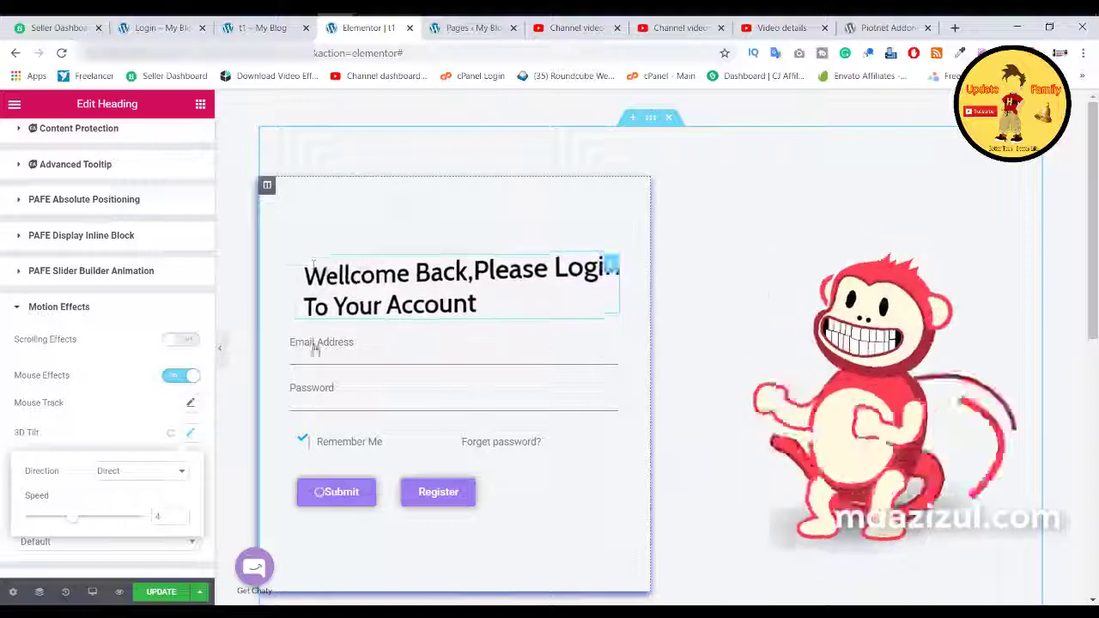
click(193, 436)
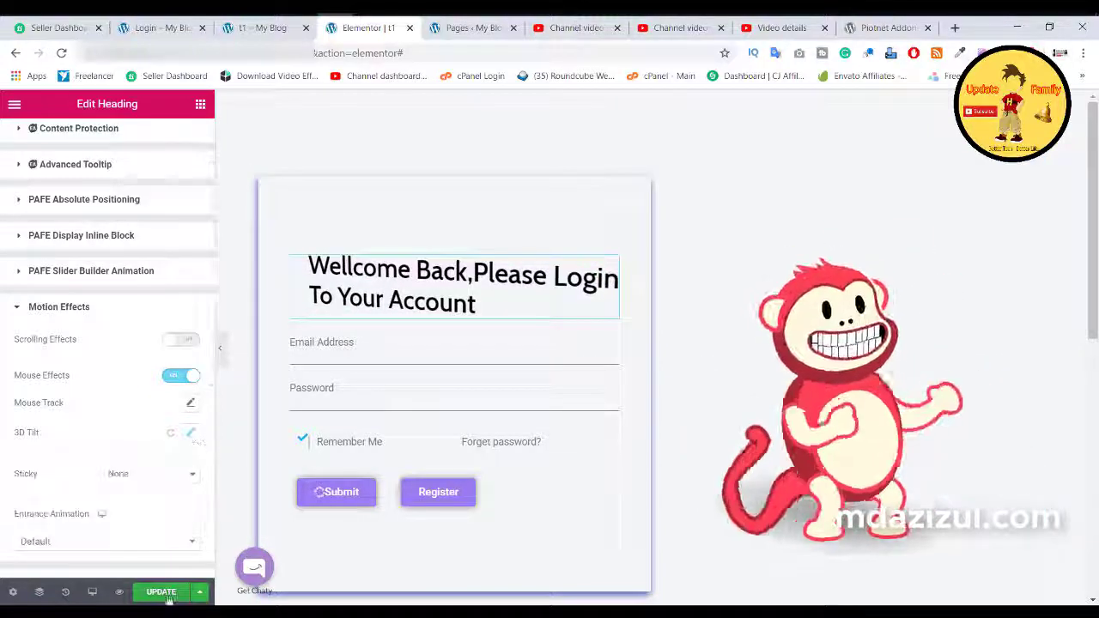